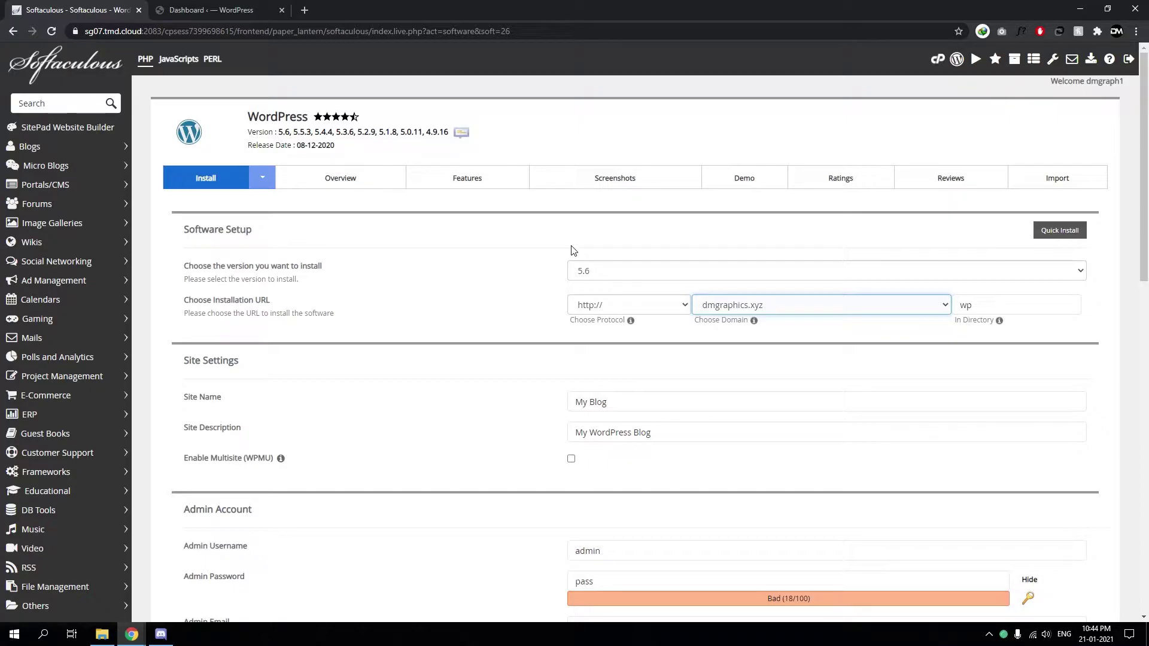
{"action": "left_click", "coordinate": [628, 304]}
{"action": "left_click", "coordinate": [628, 305]}
{"action": "left_click", "coordinate": [624, 353]}
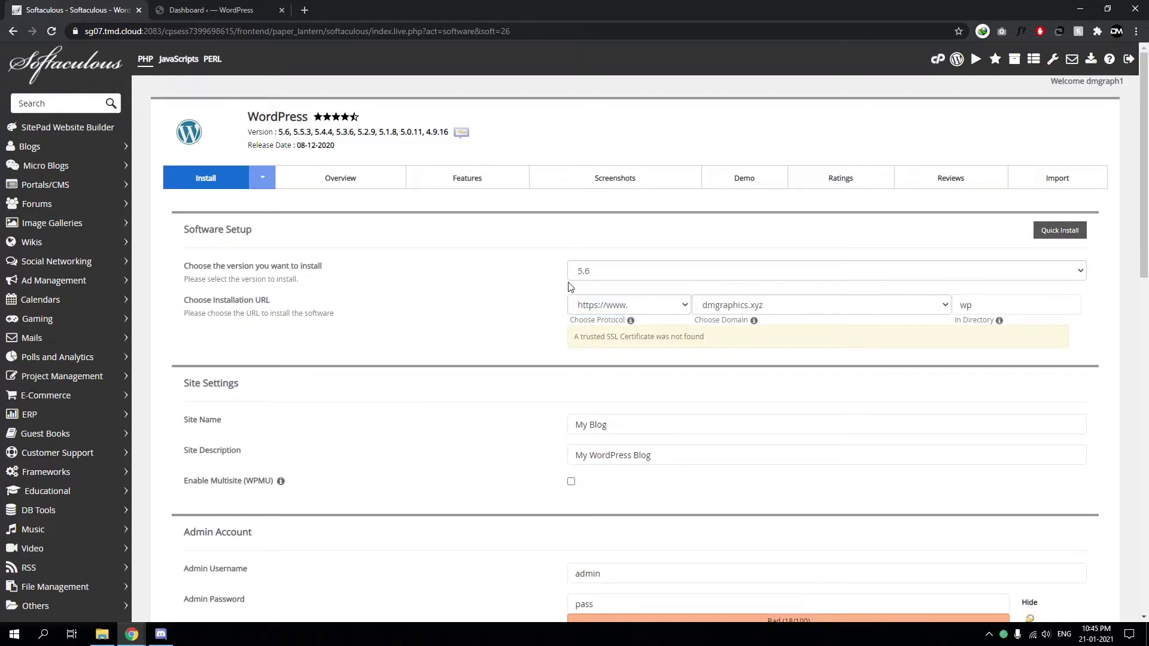
{"action": "scroll", "coordinate": [570, 287], "scroll_direction": "down", "scroll_amount": 1}
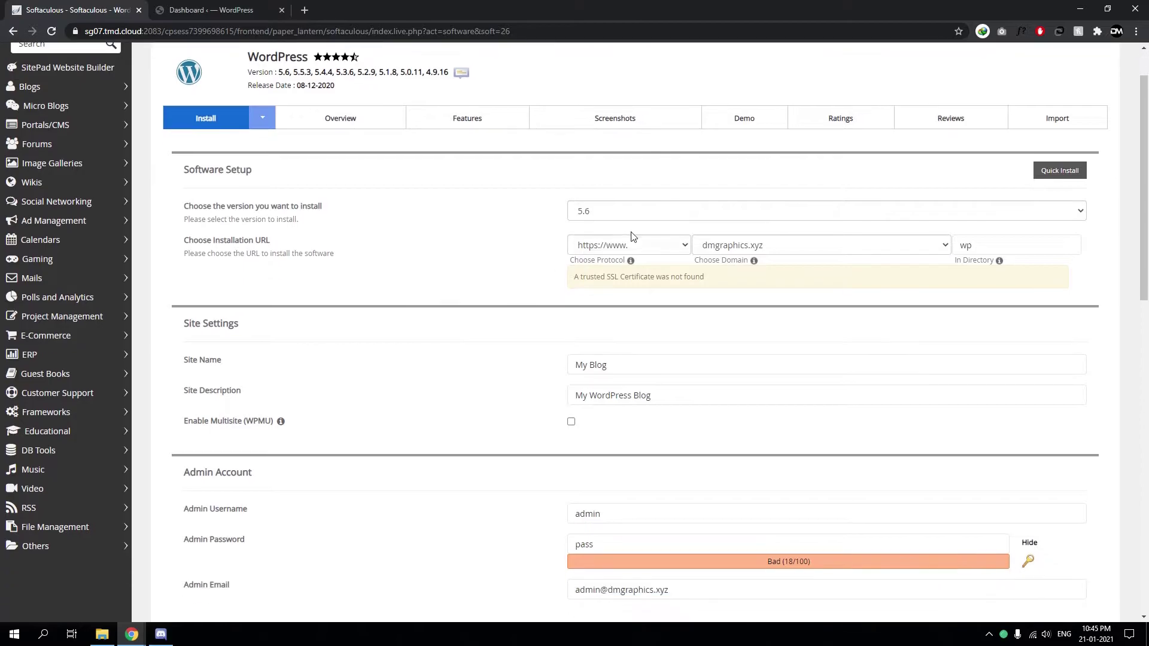
{"action": "left_click", "coordinate": [600, 214]}
{"action": "left_click", "coordinate": [600, 215]}
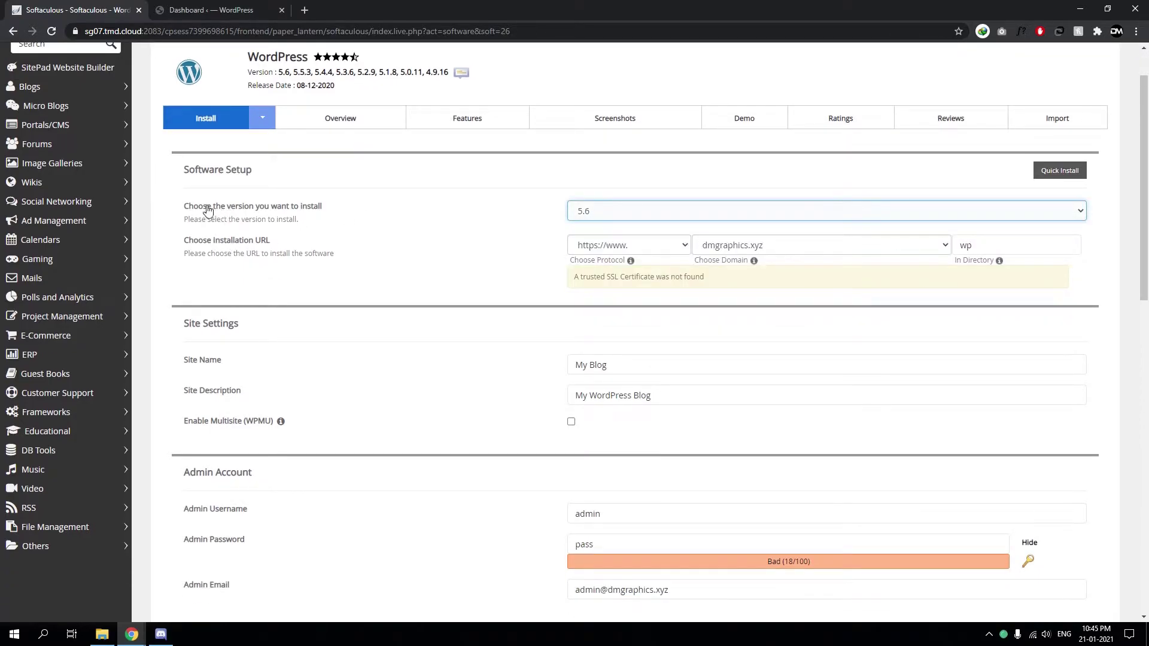
{"action": "left_click", "coordinate": [631, 217]}
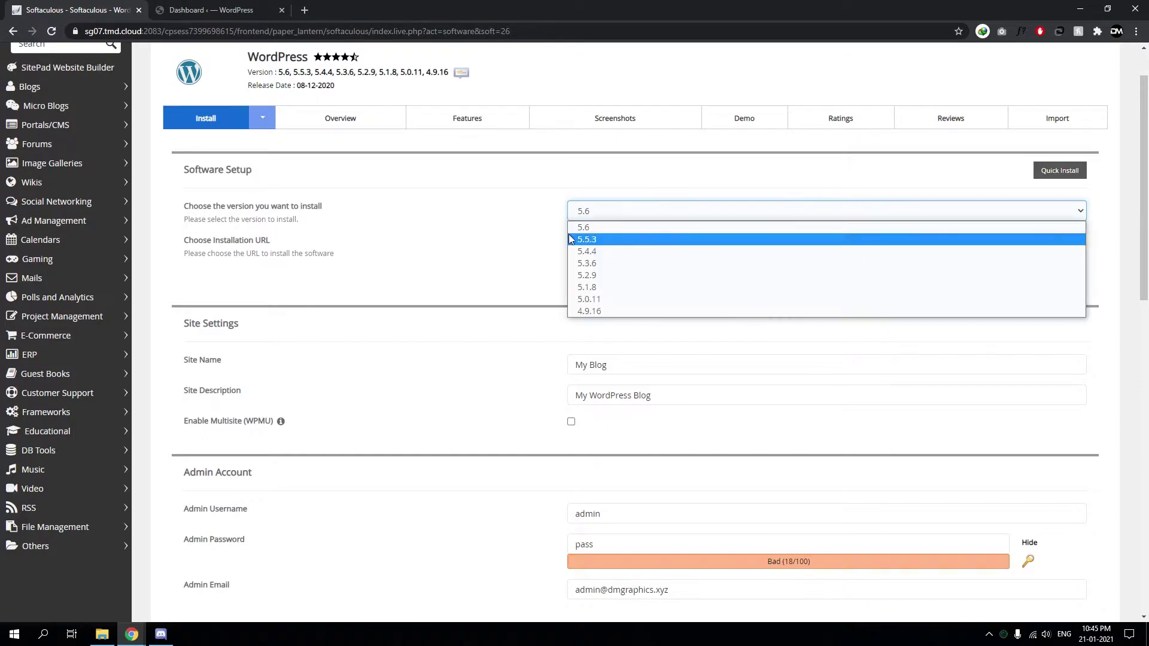
{"action": "left_click", "coordinate": [580, 229]}
{"action": "left_click", "coordinate": [597, 213]}
{"action": "left_click", "coordinate": [602, 228]}
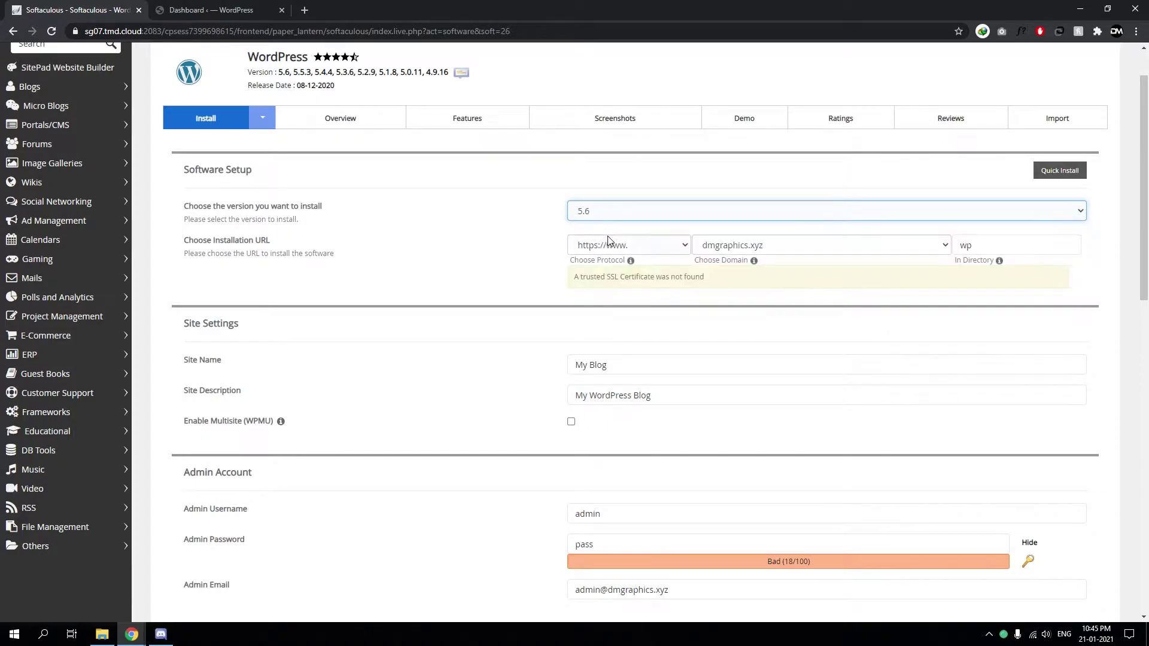
{"action": "left_click", "coordinate": [659, 245]}
{"action": "left_click", "coordinate": [719, 256]}
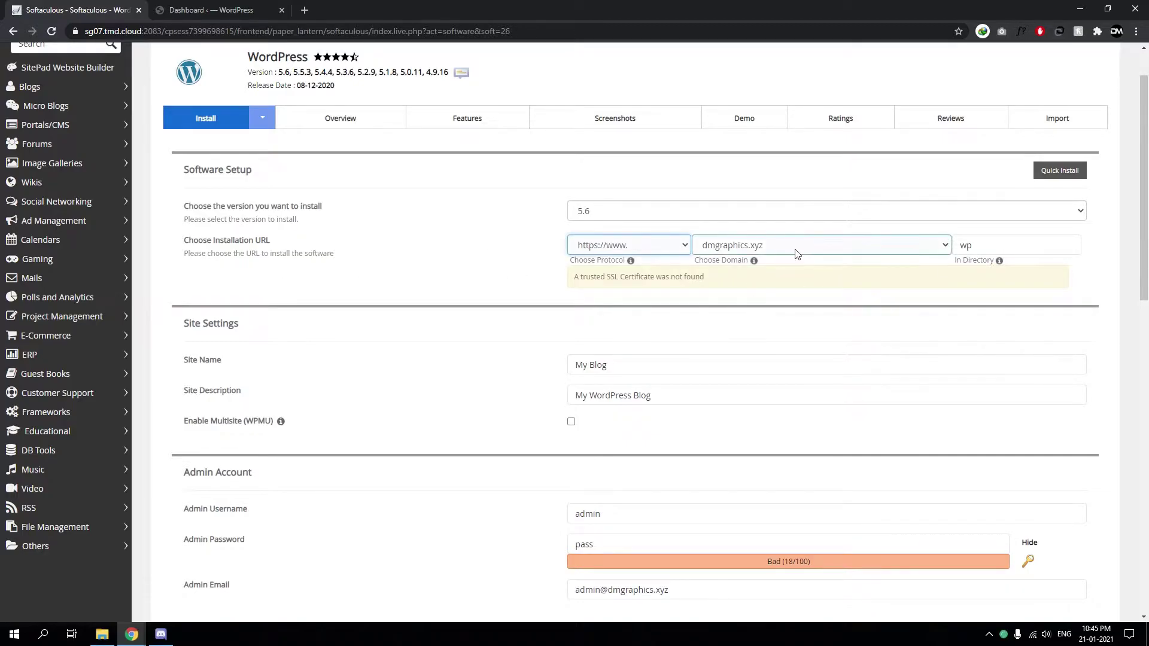
Scroll to the Admin Account section and click into the admin username field, dismissing autofill
{"action": "scroll", "coordinate": [561, 290], "scroll_direction": "down", "scroll_amount": 3}
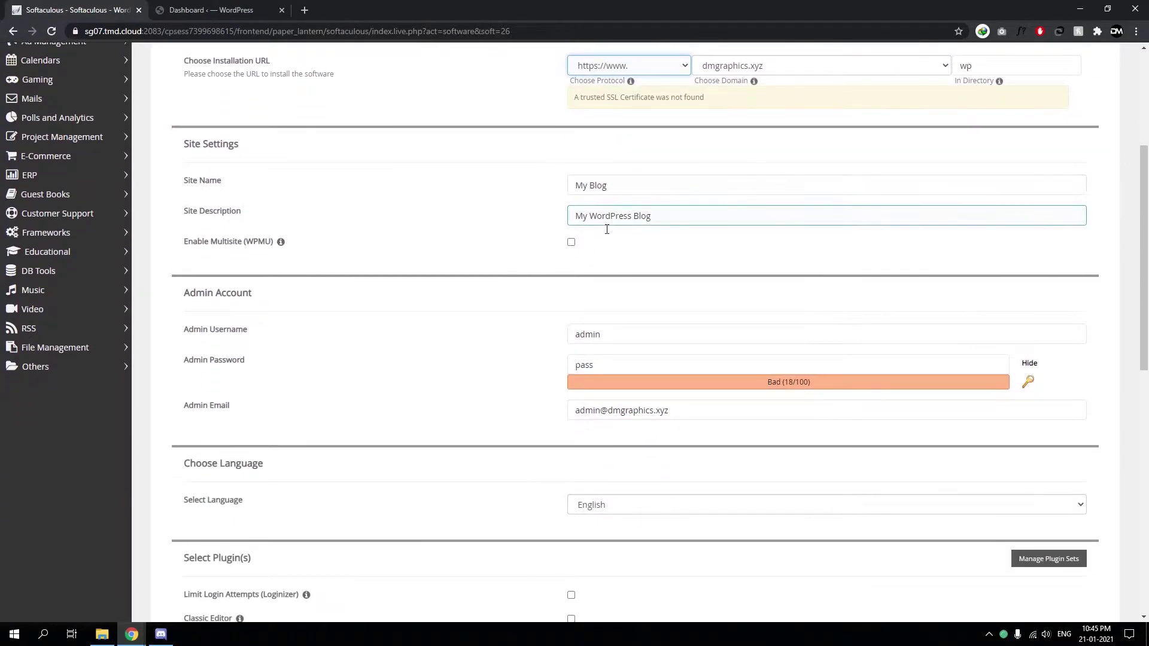
{"action": "scroll", "coordinate": [473, 190], "scroll_direction": "down", "scroll_amount": 2}
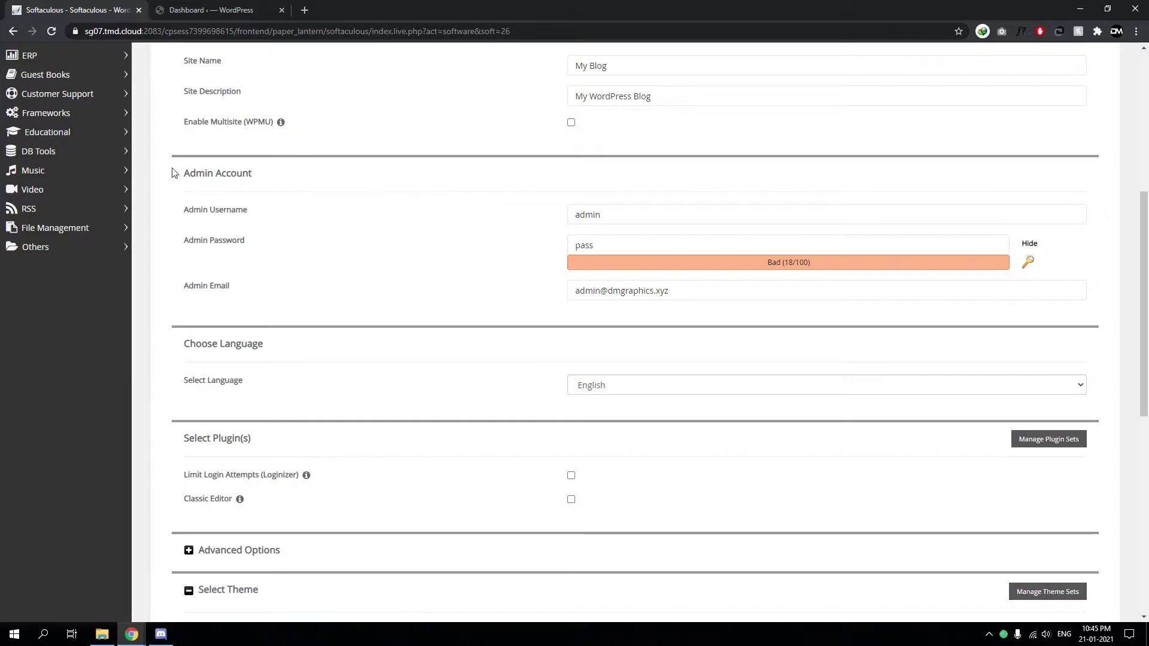
{"action": "left_click_drag", "start_coordinate": [173, 173], "coordinate": [389, 295]}
{"action": "left_click", "coordinate": [394, 295]}
{"action": "scroll", "coordinate": [407, 289], "scroll_direction": "up", "scroll_amount": 1}
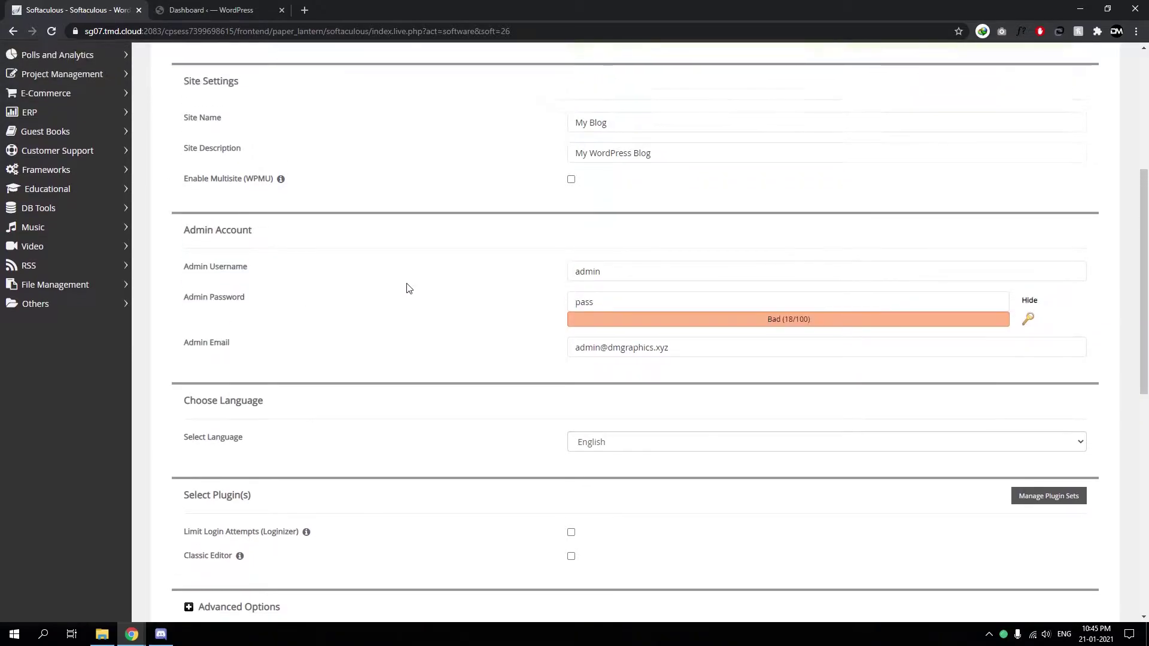
{"action": "left_click_drag", "start_coordinate": [168, 276], "coordinate": [269, 279]}
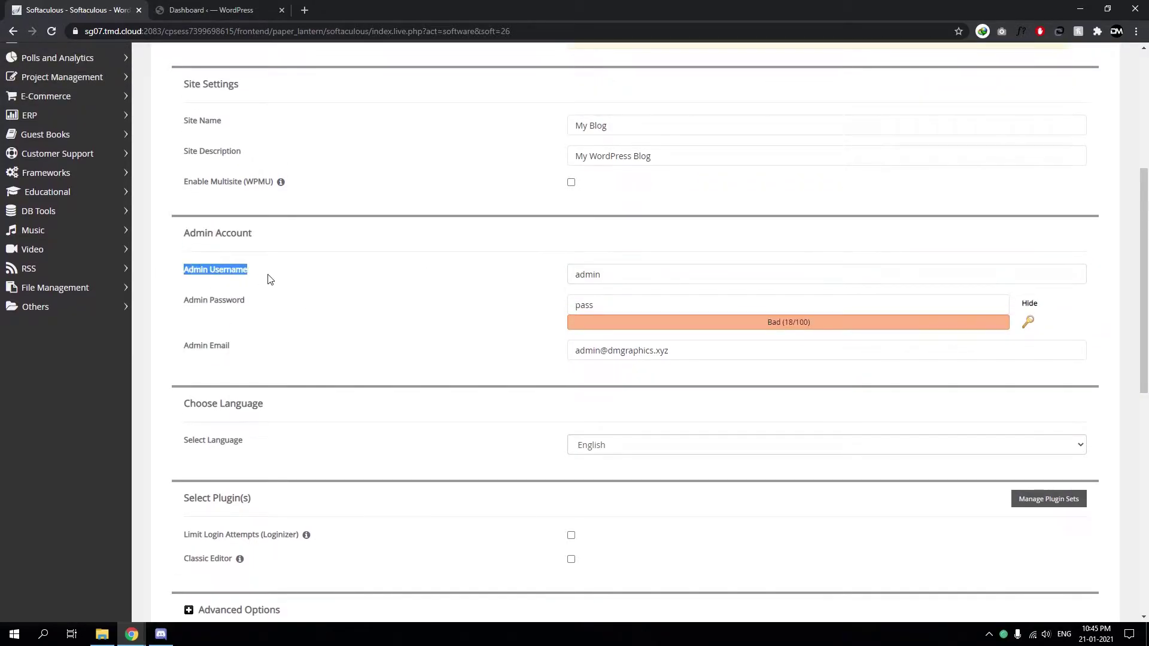
{"action": "left_click", "coordinate": [268, 279]}
{"action": "left_click", "coordinate": [631, 281]}
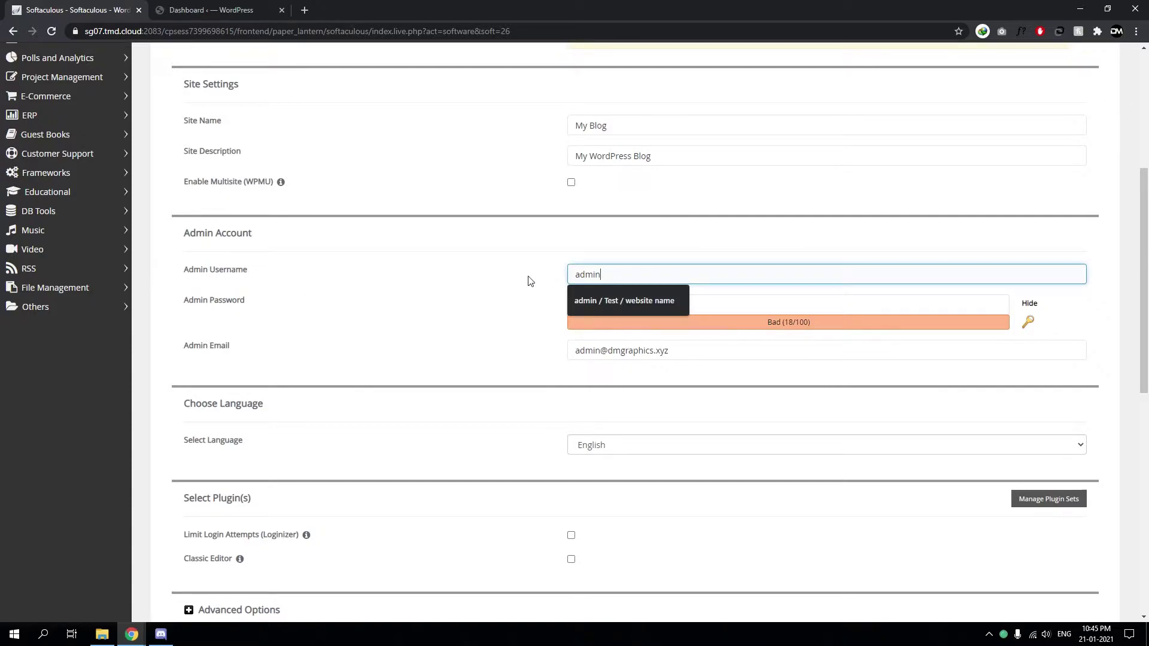
{"action": "left_click", "coordinate": [530, 281]}
{"action": "left_click", "coordinate": [615, 277]}
Replace the weak admin password with a generated Strong (65/100) one
{"action": "left_click", "coordinate": [610, 305]}
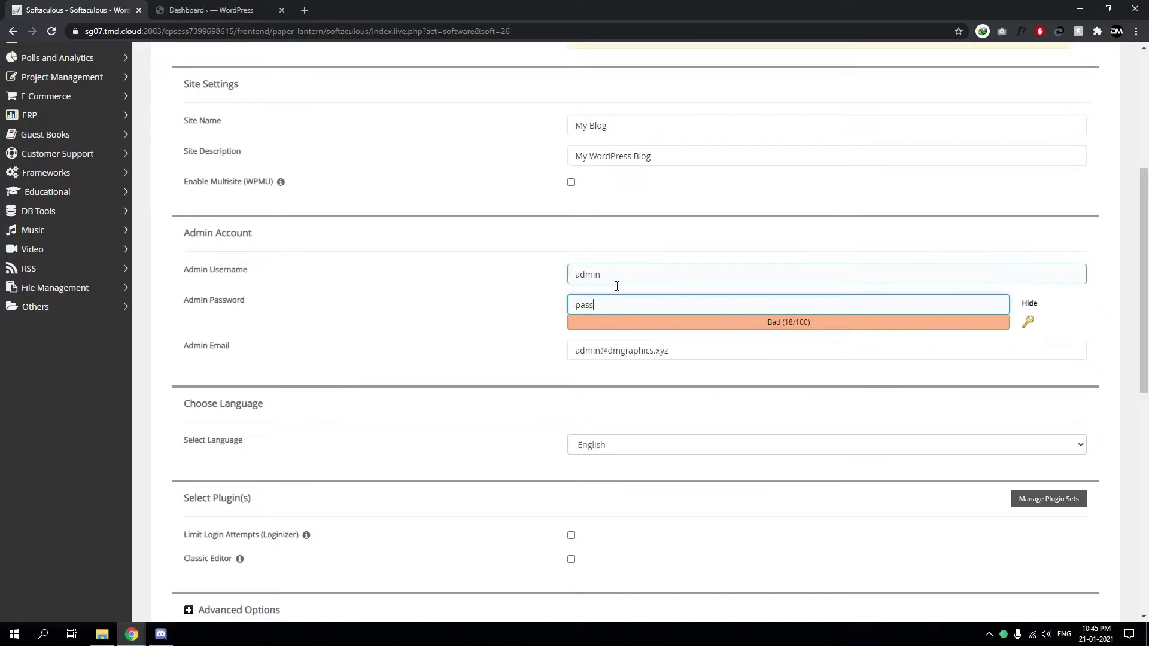
{"action": "left_click_drag", "start_coordinate": [615, 306], "coordinate": [586, 308]}
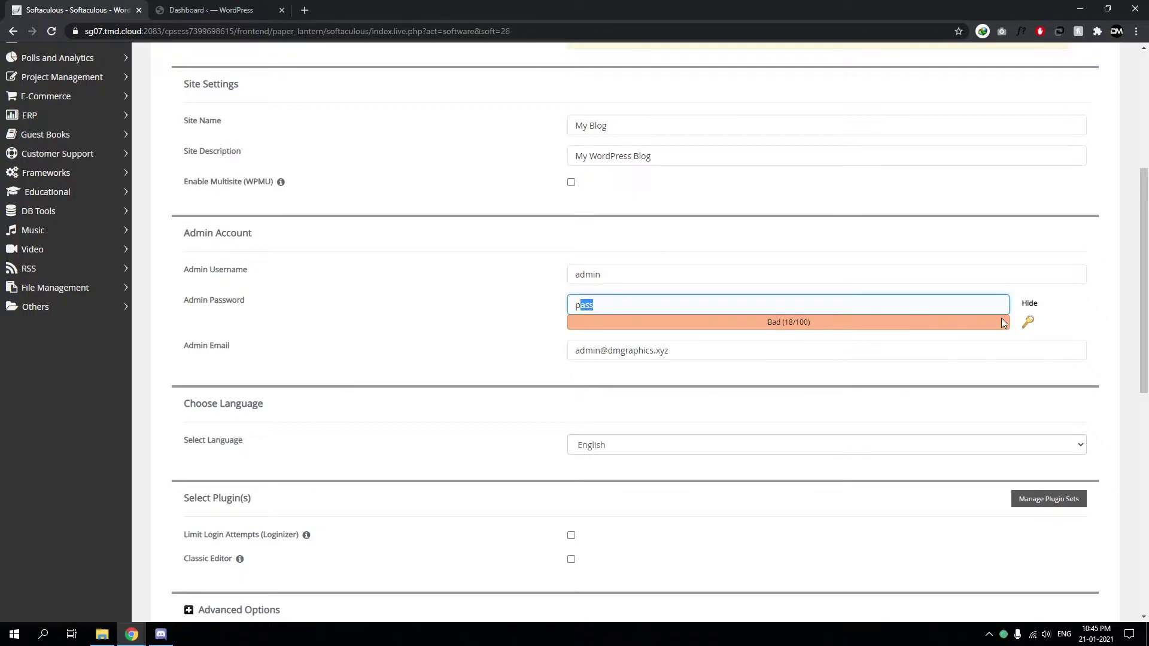
{"action": "left_click", "coordinate": [1038, 325]}
Highlight the username admin and dismiss the autofill suggestion, leaving it unchanged
{"action": "left_click", "coordinate": [591, 276]}
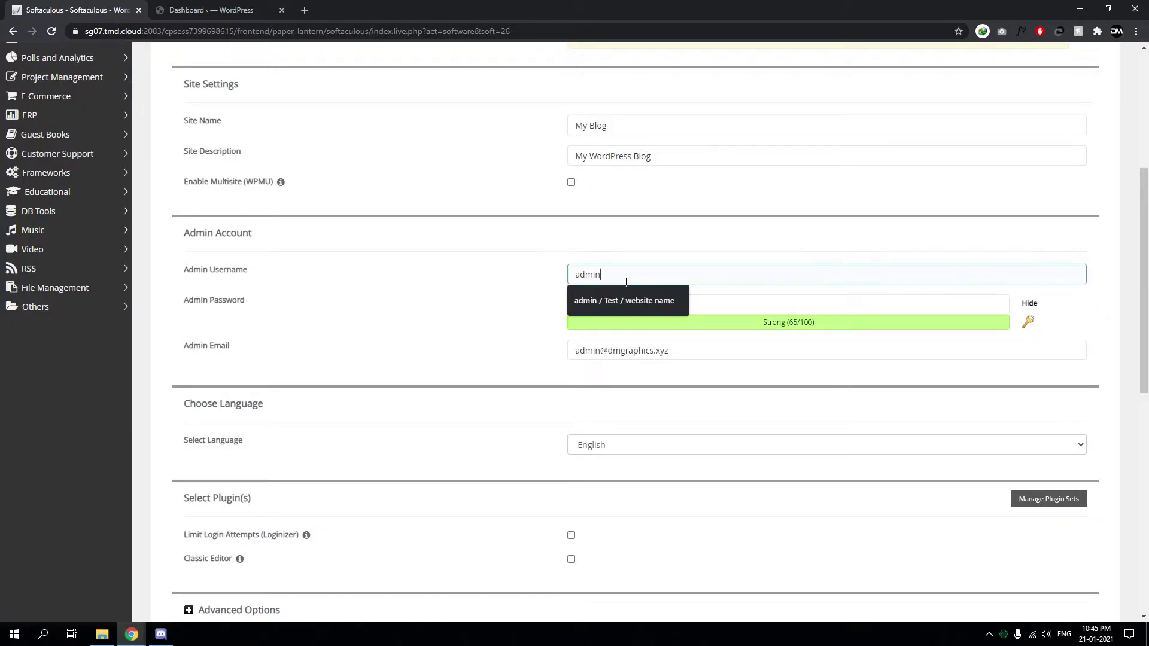
{"action": "mouse_move", "coordinate": [600, 276]}
{"action": "left_mouse_down"}
{"action": "mouse_move", "coordinate": [576, 277]}
{"action": "mouse_move", "coordinate": [616, 280]}
{"action": "mouse_move", "coordinate": [575, 279]}
{"action": "mouse_move", "coordinate": [616, 279]}
{"action": "left_mouse_up"}
{"action": "left_click", "coordinate": [620, 275]}
{"action": "left_click", "coordinate": [577, 277]}
{"action": "left_click", "coordinate": [616, 279]}
{"action": "left_click", "coordinate": [584, 280]}
{"action": "left_click", "coordinate": [533, 276]}
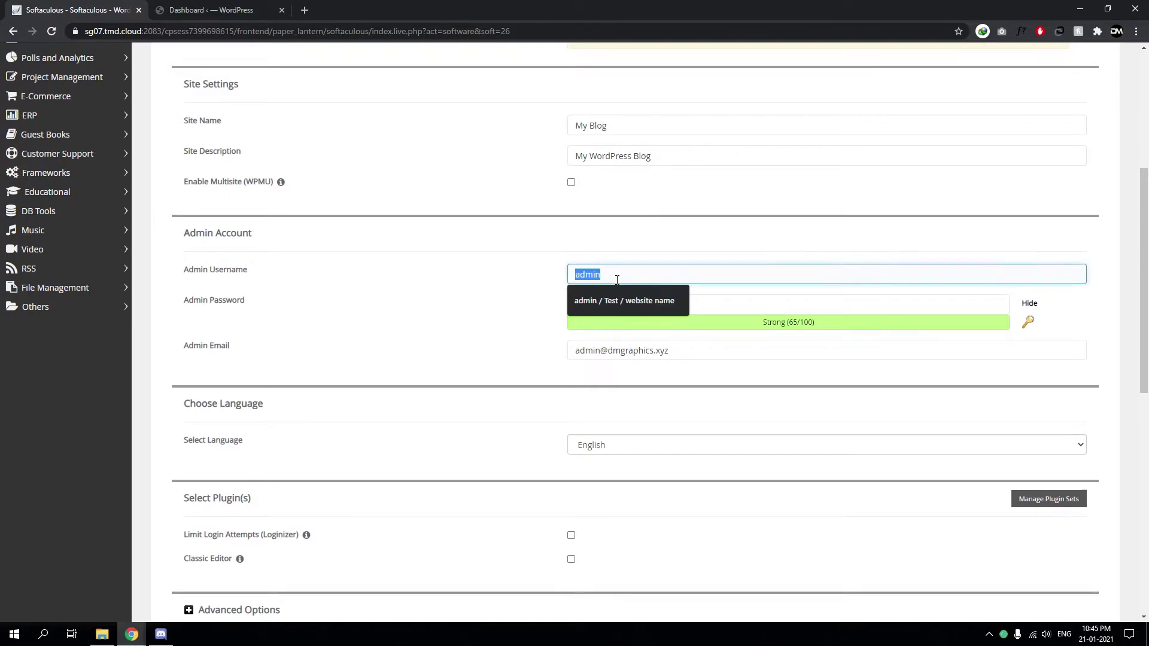
{"action": "left_click", "coordinate": [616, 279]}
Select the generated password and the username text, leaving both fields unchanged
{"action": "left_click_drag", "start_coordinate": [729, 316], "coordinate": [656, 314]}
{"action": "left_click", "coordinate": [576, 307]}
{"action": "triple_click", "coordinate": [664, 312]}
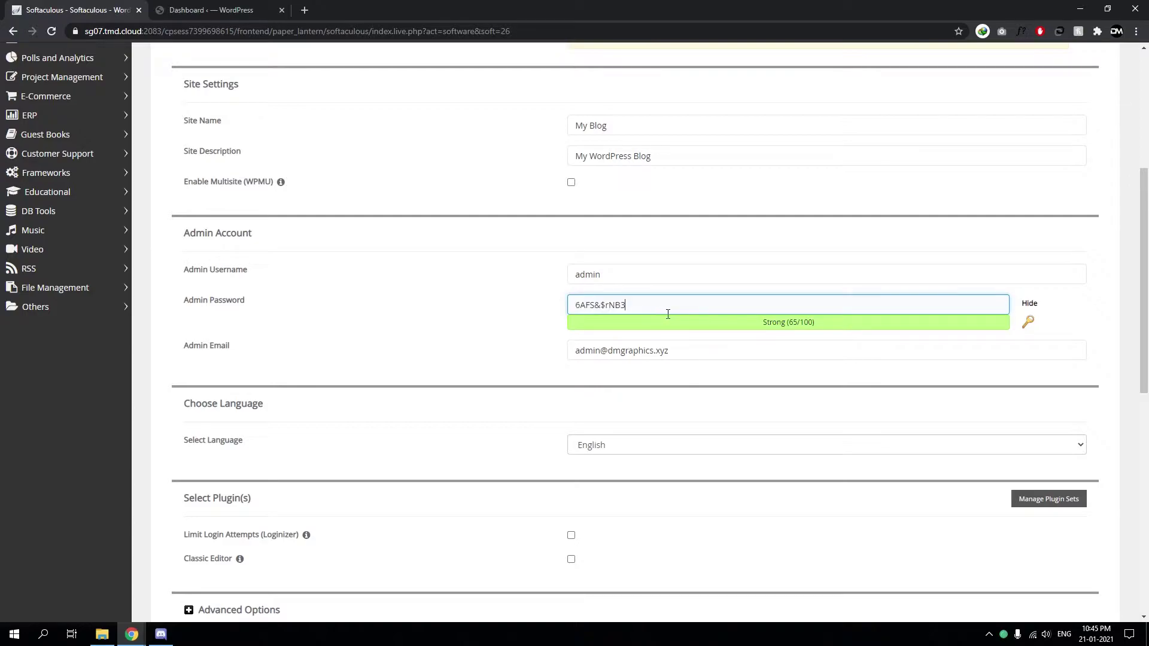
{"action": "left_click", "coordinate": [578, 276]}
{"action": "left_click_drag", "start_coordinate": [575, 276], "coordinate": [242, 267]}
{"action": "left_click", "coordinate": [513, 304]}
{"action": "middle_click", "coordinate": [557, 317]}
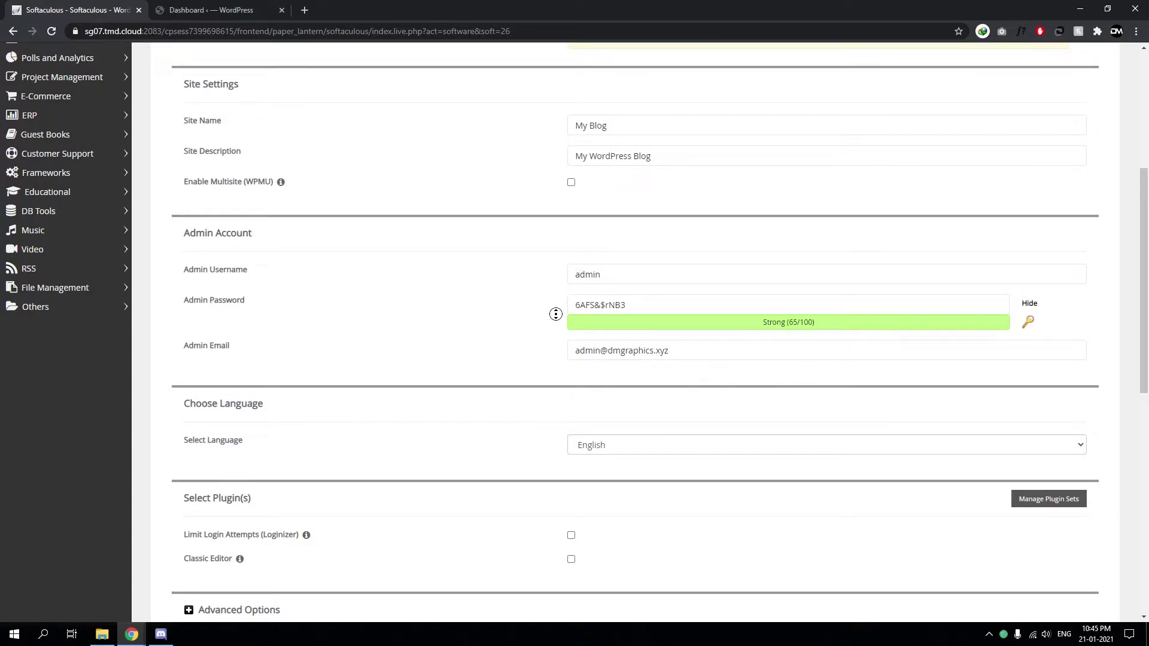
{"action": "left_click", "coordinate": [546, 310]}
Select the existing username admin in the Admin Username field
{"action": "left_click", "coordinate": [559, 294]}
{"action": "left_click", "coordinate": [576, 304]}
{"action": "left_click", "coordinate": [622, 279]}
{"action": "double_click", "coordinate": [623, 278]}
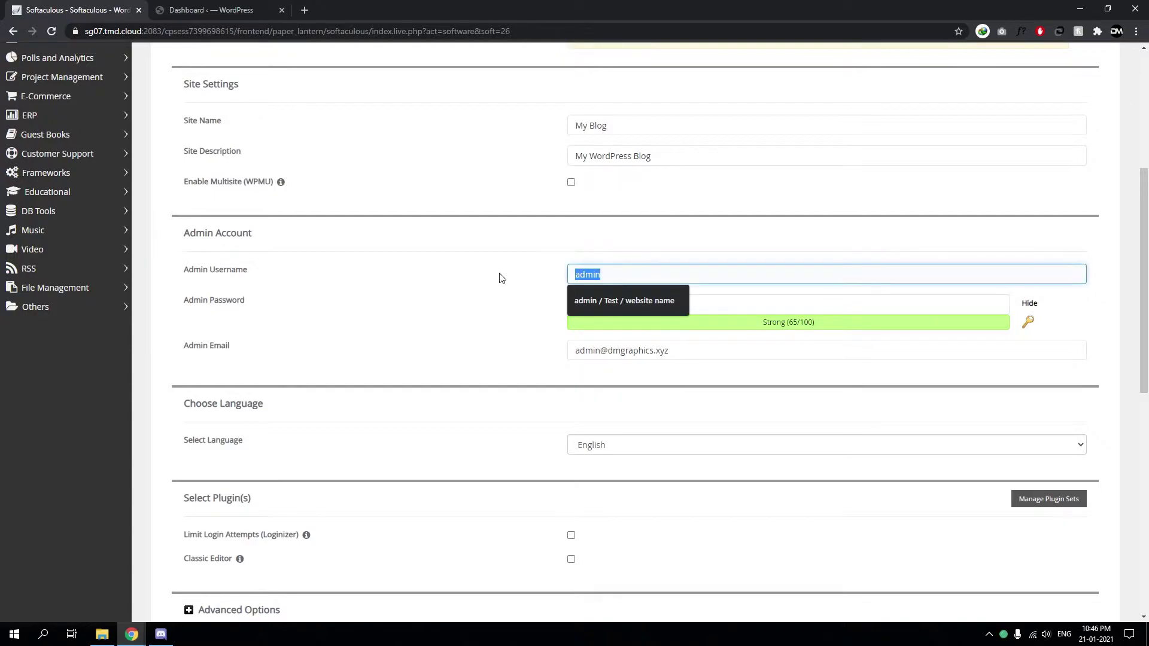
{"action": "left_click", "coordinate": [628, 279]}
{"action": "double_click", "coordinate": [631, 278]}
{"action": "left_click", "coordinate": [624, 282]}
{"action": "double_click", "coordinate": [609, 279]}
Generate a new admin password and copy it to the clipboard
{"action": "left_click", "coordinate": [1031, 324]}
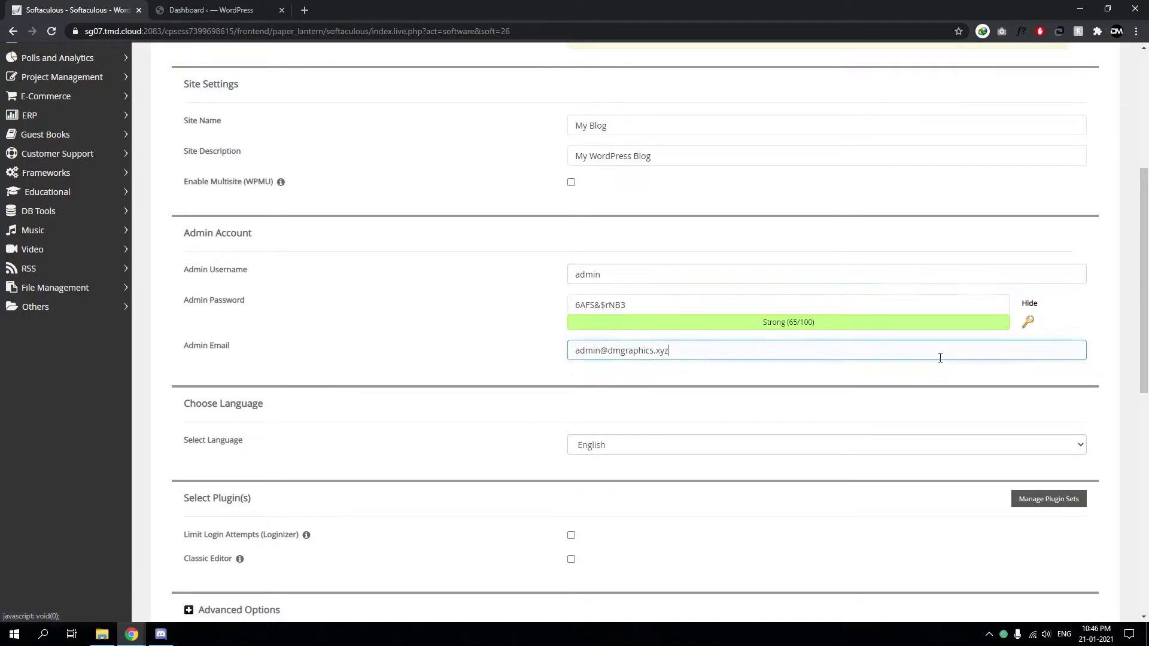
{"action": "left_click", "coordinate": [1036, 329]}
{"action": "left_click", "coordinate": [695, 305]}
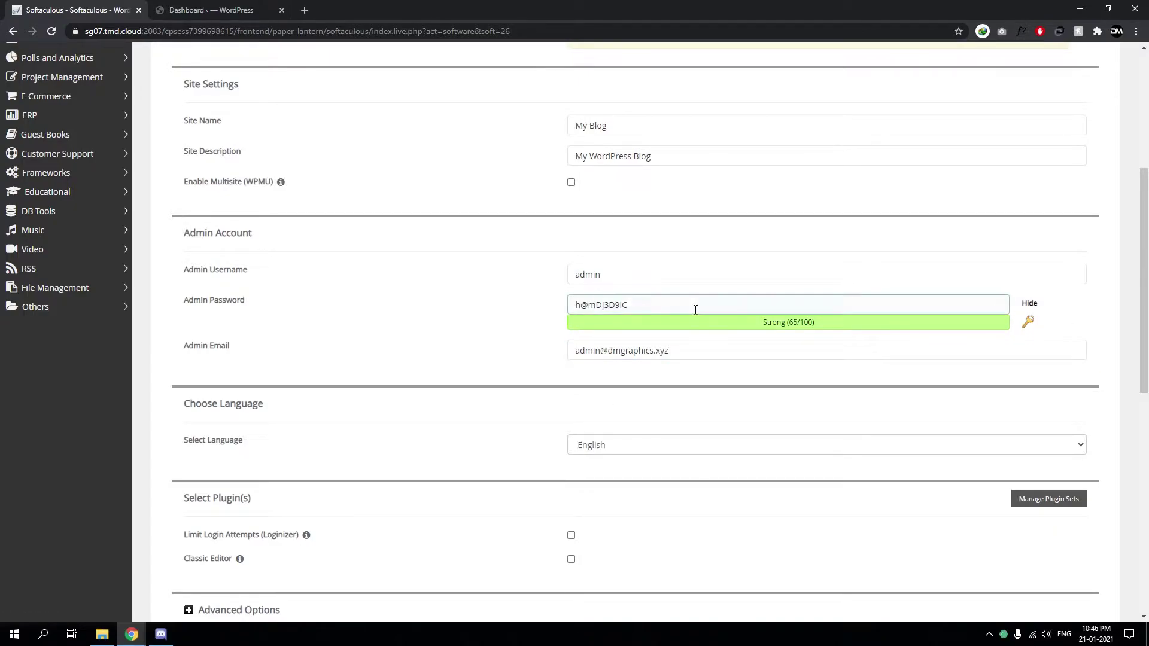
{"action": "double_click", "coordinate": [689, 310]}
{"action": "key", "text": "ctrl+a"}
{"action": "key", "text": "ctrl+c"}
Replace admin with the pasted password string, removing its @ character
{"action": "left_click", "coordinate": [647, 282]}
{"action": "key", "text": "ctrl+a"}
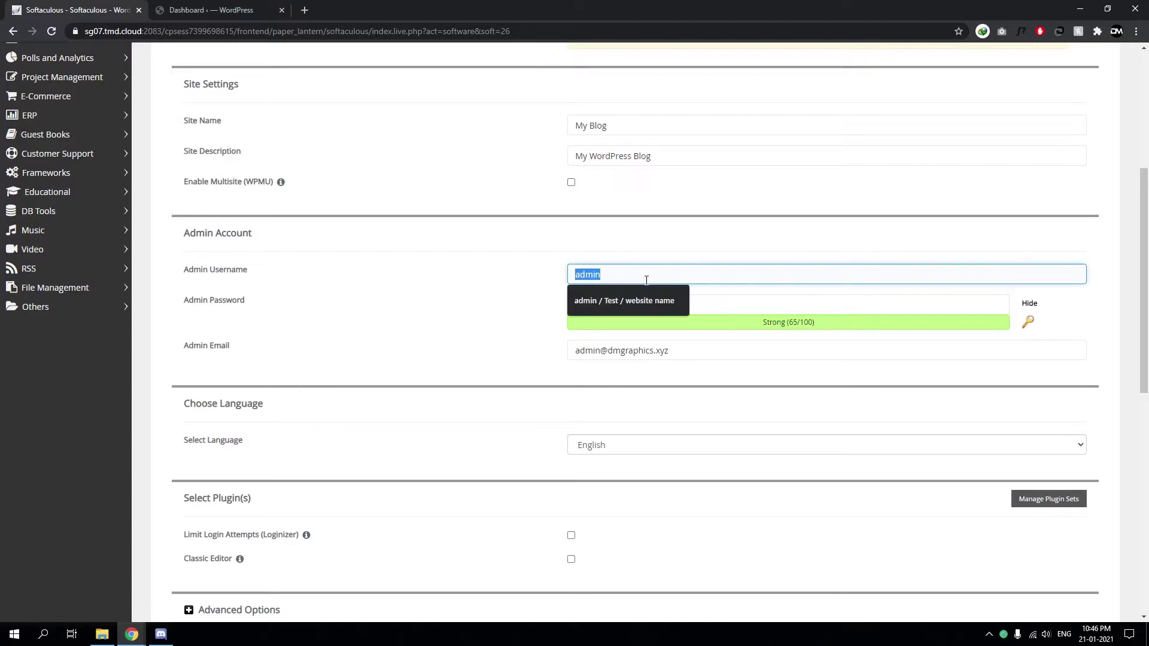
{"action": "key", "text": "ctrl+v"}
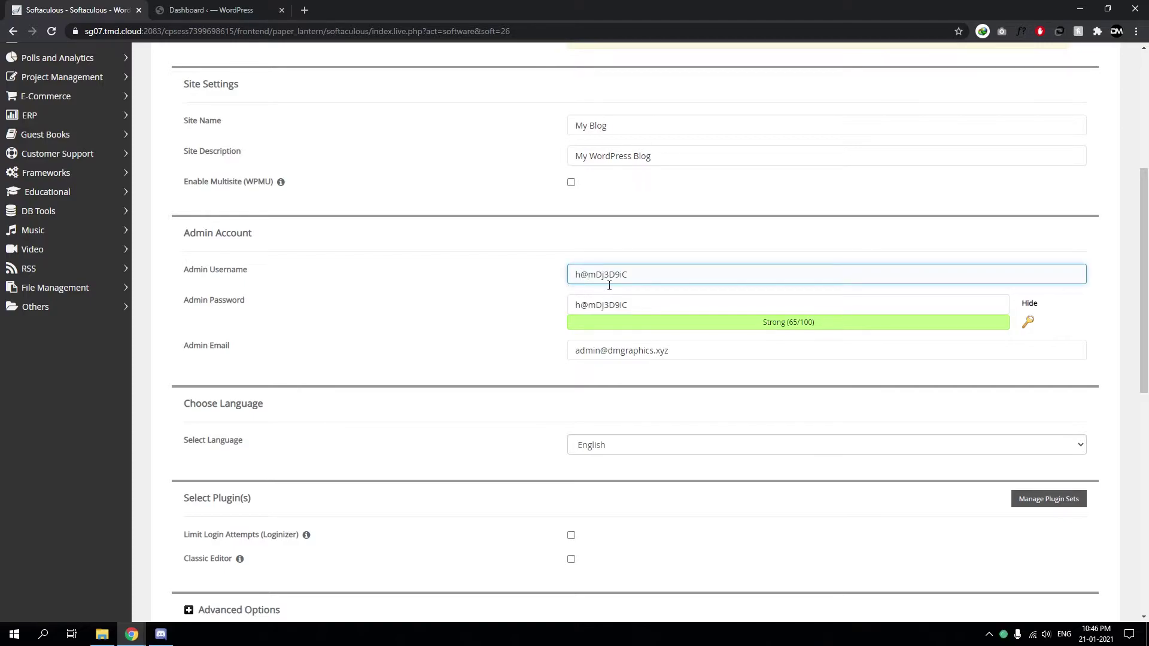
{"action": "key", "text": "ctrl+Left"}
{"action": "key", "text": "BackSpace"}
Regenerate the admin password twice more
{"action": "left_click", "coordinate": [1039, 326]}
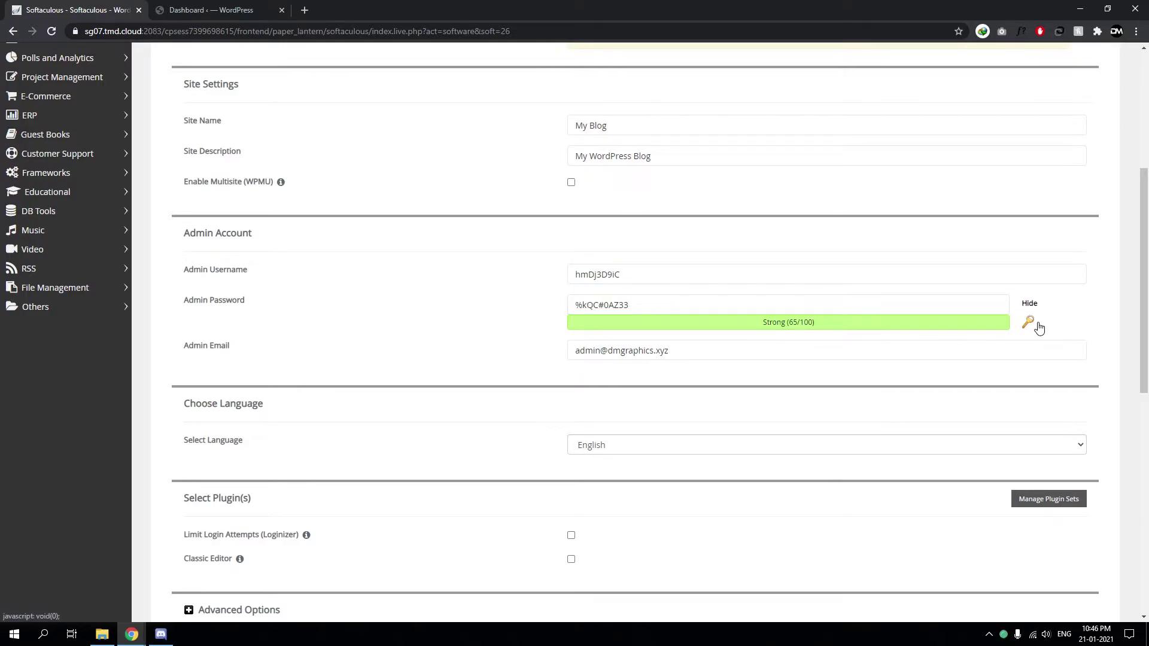
{"action": "left_click", "coordinate": [1039, 326]}
{"action": "left_click", "coordinate": [645, 281]}
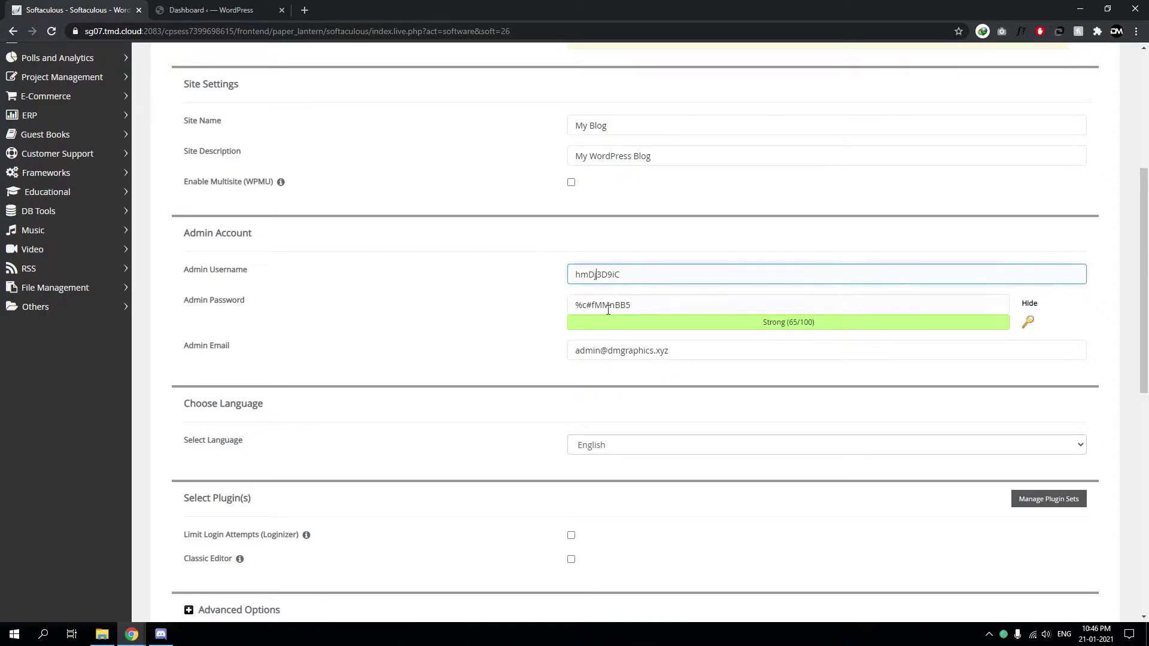
Retype the username as 'theme_wo' and regenerate the admin password three times
{"action": "key", "text": "ctrl+a"}
{"action": "type", "text": "theme_wo"}
{"action": "left_click", "coordinate": [646, 310]}
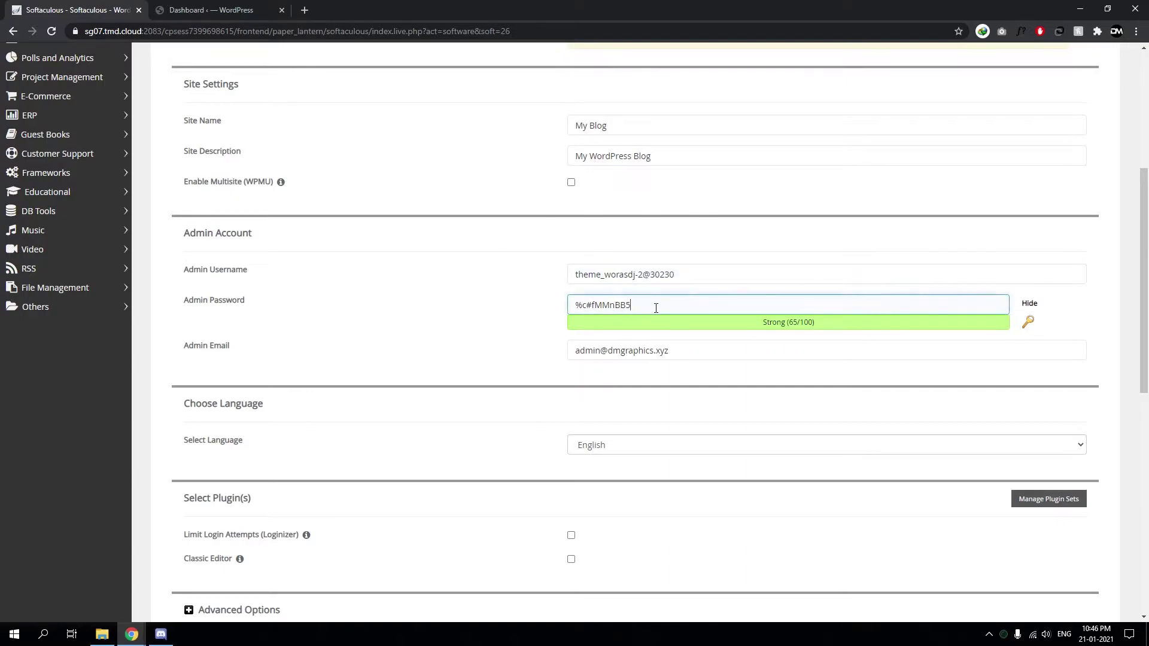
{"action": "double_click", "coordinate": [641, 308]}
{"action": "left_click_drag", "start_coordinate": [641, 307], "coordinate": [554, 313]}
{"action": "left_click", "coordinate": [1029, 327]}
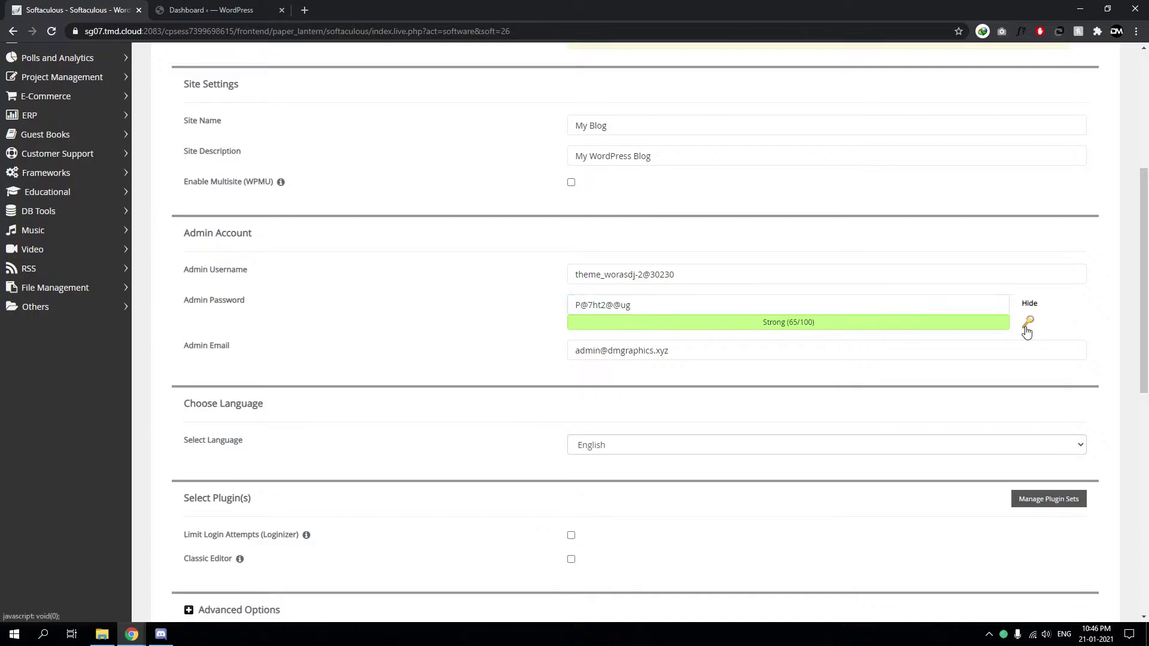
{"action": "left_click", "coordinate": [1029, 326]}
{"action": "left_click", "coordinate": [1029, 327]}
Delete all text from the Admin Username field, leaving it empty
{"action": "double_click", "coordinate": [713, 278]}
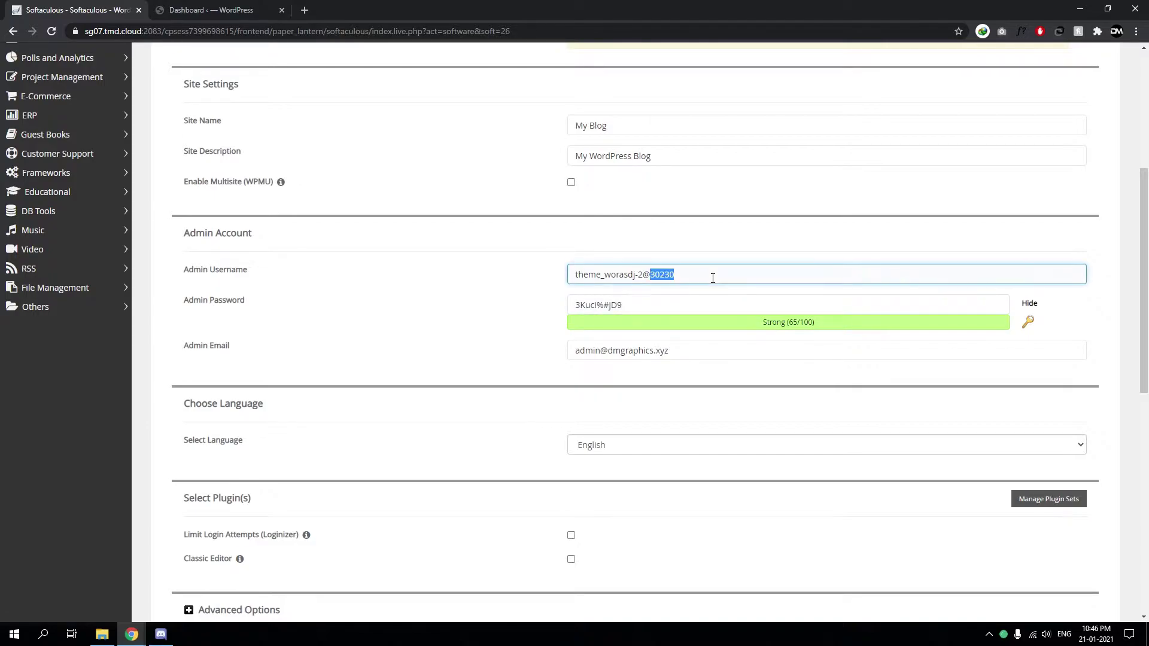
{"action": "key", "text": "ctrl+a"}
{"action": "key", "text": "BackSpace"}
{"action": "type", "text": "a"}
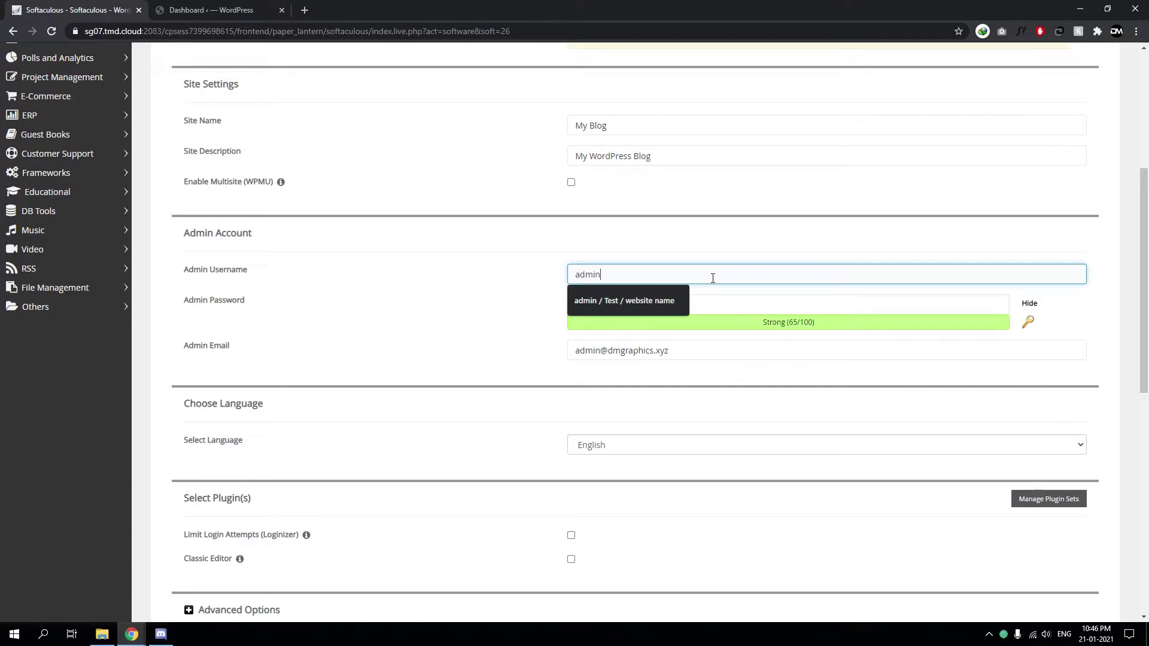
{"action": "key", "text": "BackSpace"}
{"action": "key", "text": "BackSpace"}
{"action": "key", "text": "BackSpace"}
{"action": "key", "text": "BackSpace"}
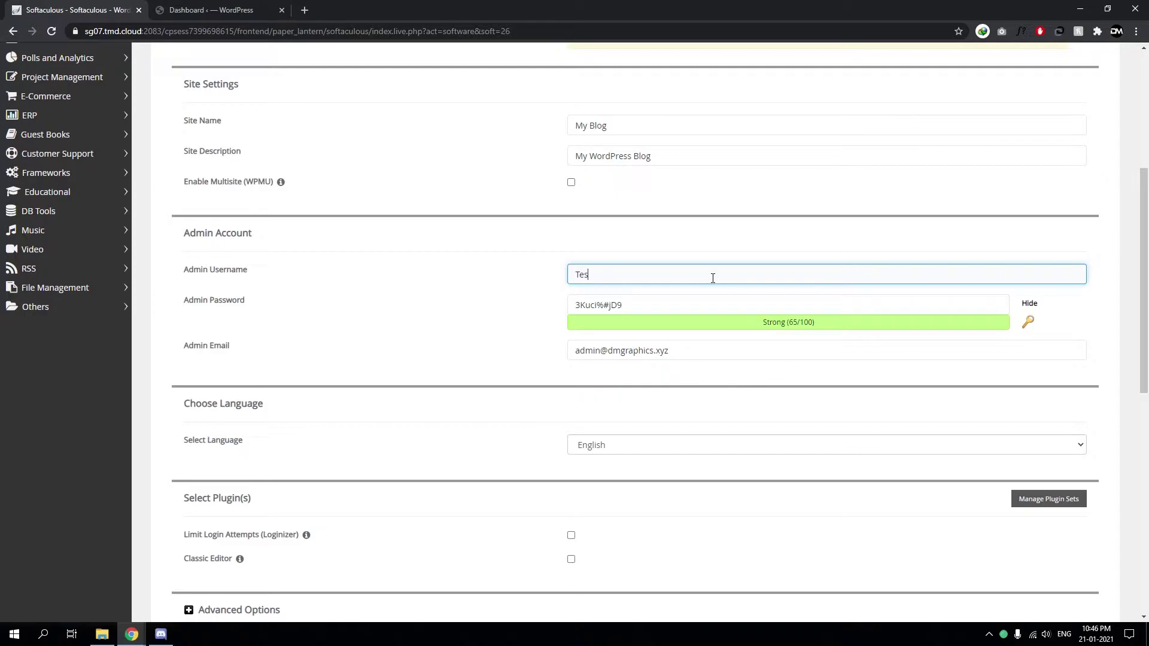
{"action": "key", "text": "BackSpace"}
{"action": "key", "text": "BackSpace"}
{"action": "key", "text": "BackSpace"}
{"action": "scroll", "coordinate": [516, 307], "scroll_direction": "up", "scroll_amount": 5}
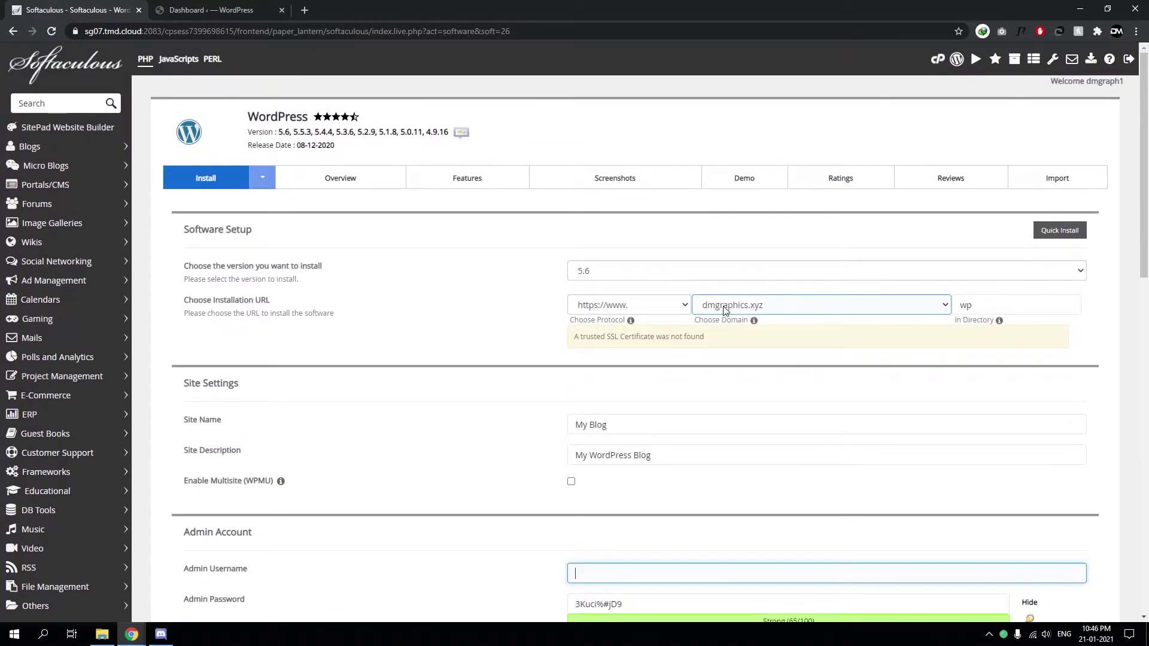
{"action": "scroll", "coordinate": [683, 323], "scroll_direction": "down", "scroll_amount": 4}
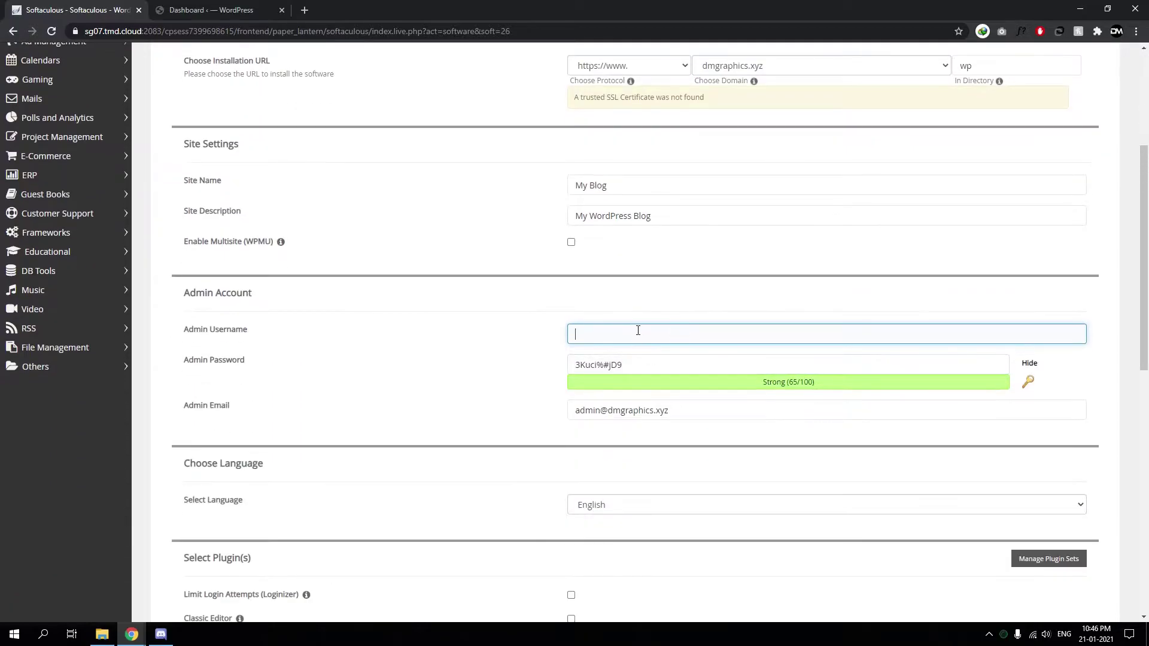
{"action": "type", "text": "dmgraphics"}
{"action": "double_click", "coordinate": [637, 333]}
{"action": "key", "text": "BackSpace"}
{"action": "left_click", "coordinate": [639, 339]}
{"action": "double_click", "coordinate": [227, 331]}
{"action": "left_click", "coordinate": [383, 345]}
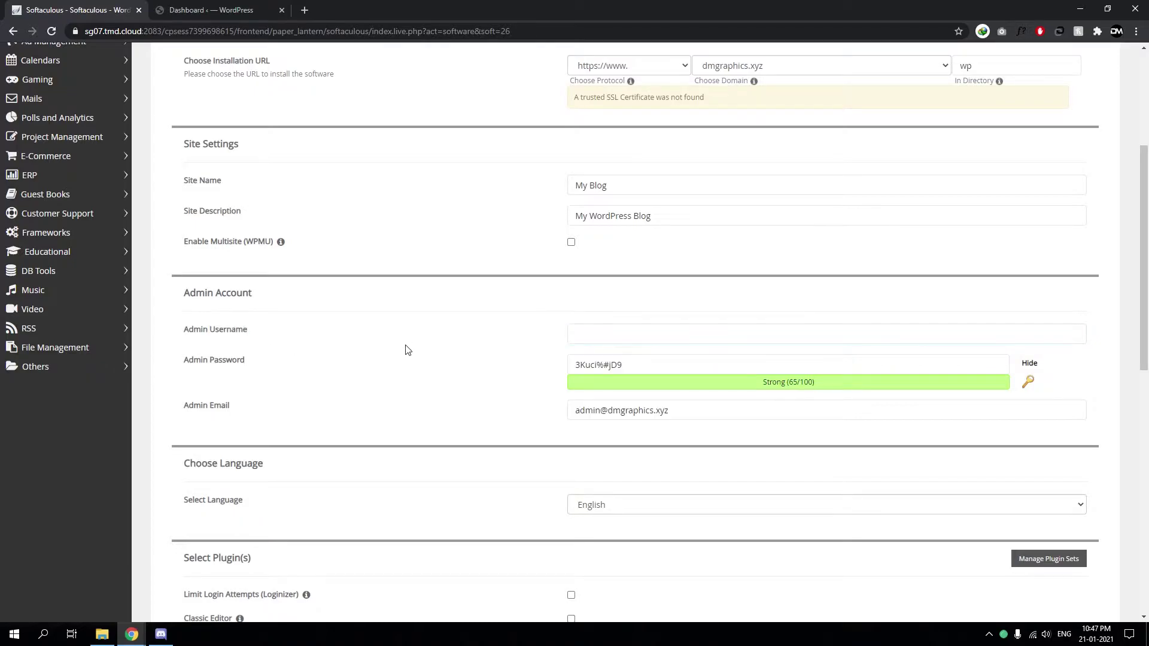
{"action": "scroll", "coordinate": [427, 383], "scroll_direction": "down", "scroll_amount": 3}
{"action": "scroll", "coordinate": [536, 326], "scroll_direction": "down", "scroll_amount": 3}
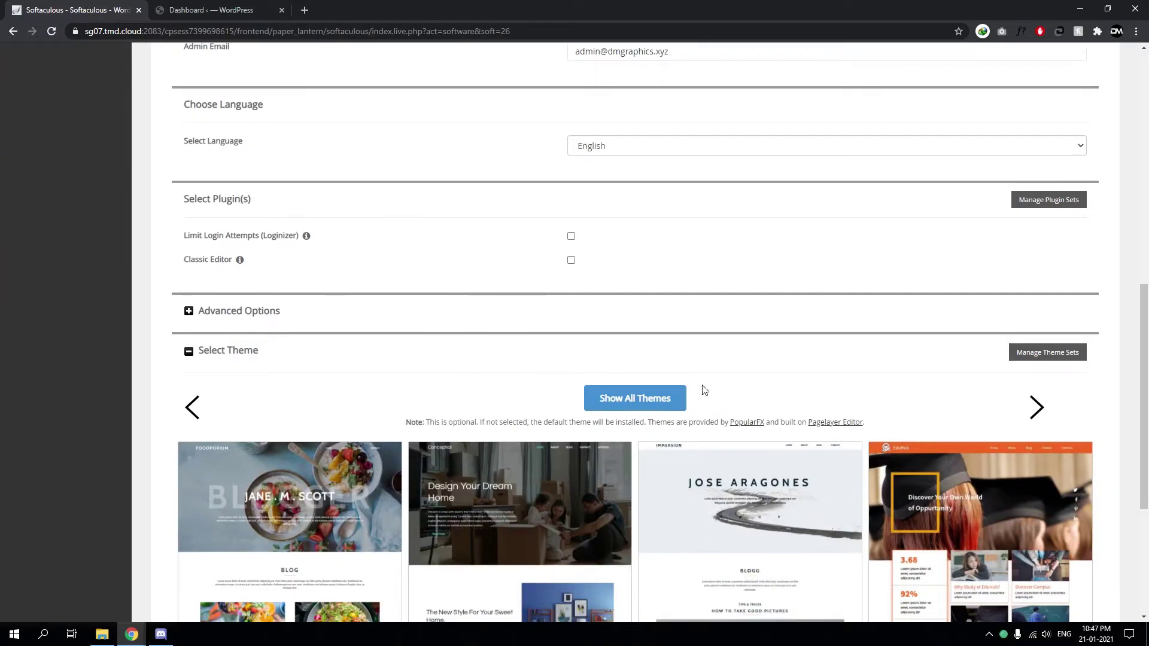
{"action": "left_click", "coordinate": [652, 383]}
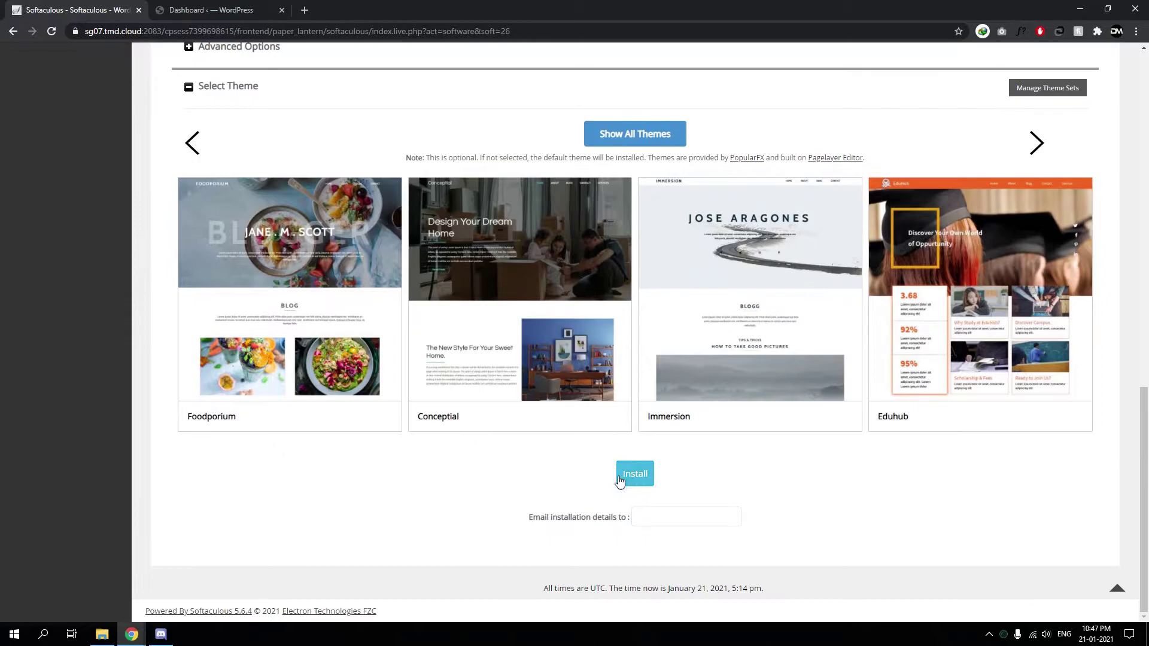
{"action": "scroll", "coordinate": [587, 467], "scroll_direction": "up", "scroll_amount": 10}
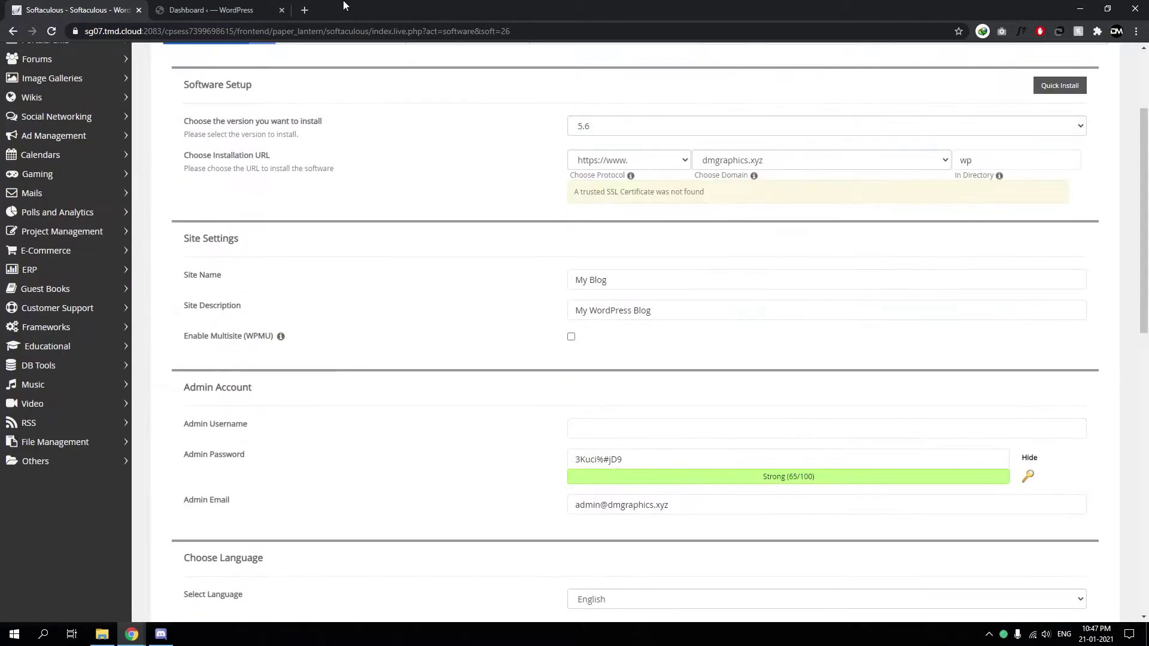
Close the Softaculous tab, look over the site's front page, and close the extra Dashboard tab
{"action": "middle_click", "coordinate": [75, 5]}
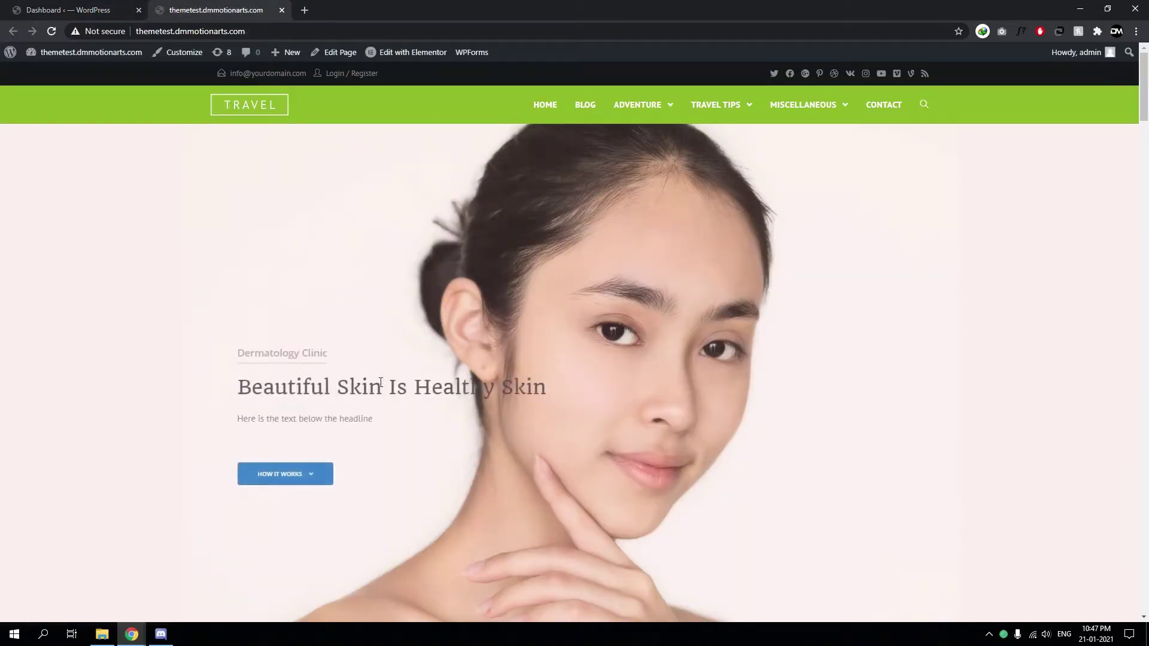
{"action": "scroll", "coordinate": [413, 359], "scroll_direction": "down", "scroll_amount": 6}
{"action": "scroll", "coordinate": [428, 332], "scroll_direction": "up", "scroll_amount": 6}
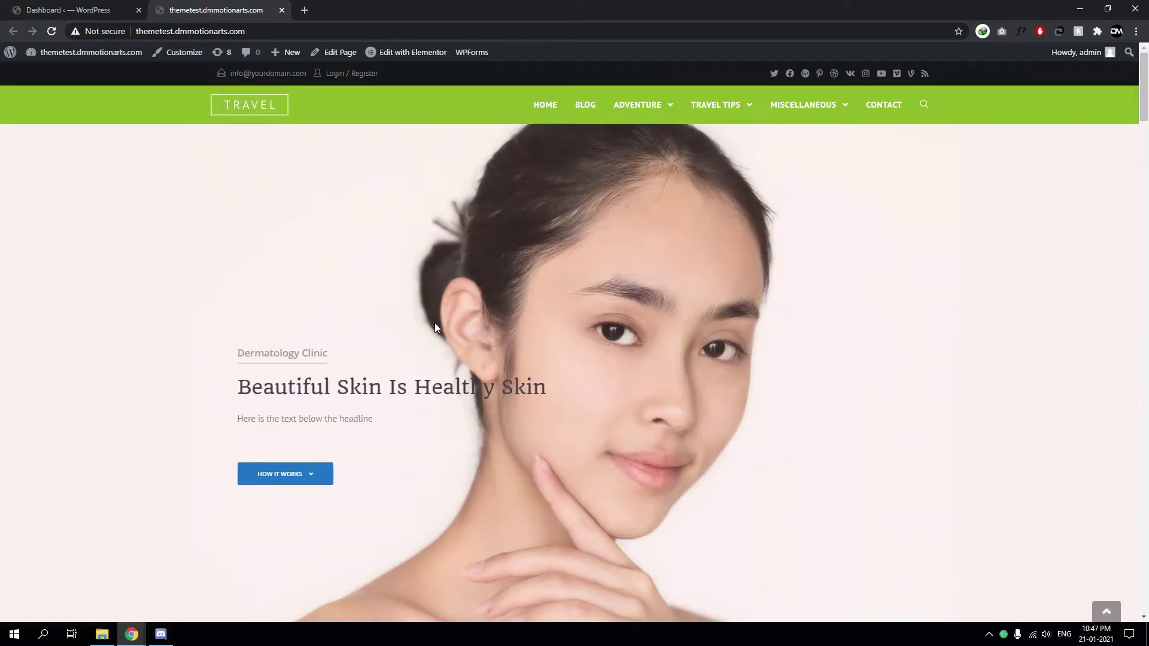
{"action": "scroll", "coordinate": [336, 405], "scroll_direction": "down", "scroll_amount": 12}
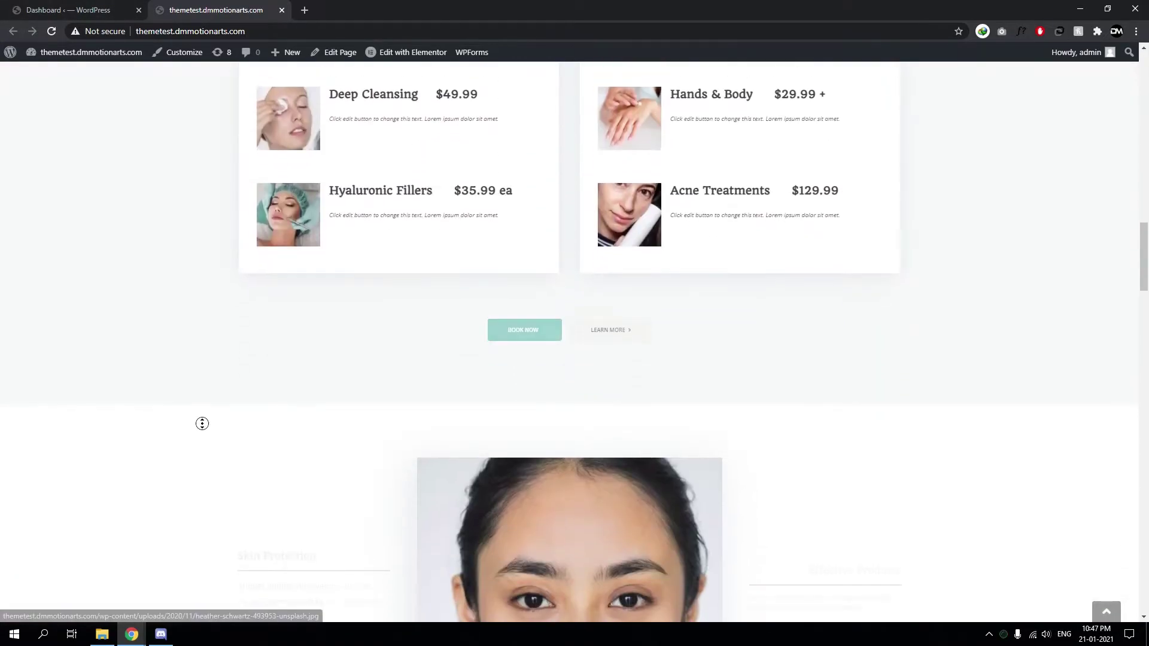
{"action": "scroll", "coordinate": [200, 421], "scroll_direction": "up", "scroll_amount": 12}
{"action": "left_click", "coordinate": [61, 8]}
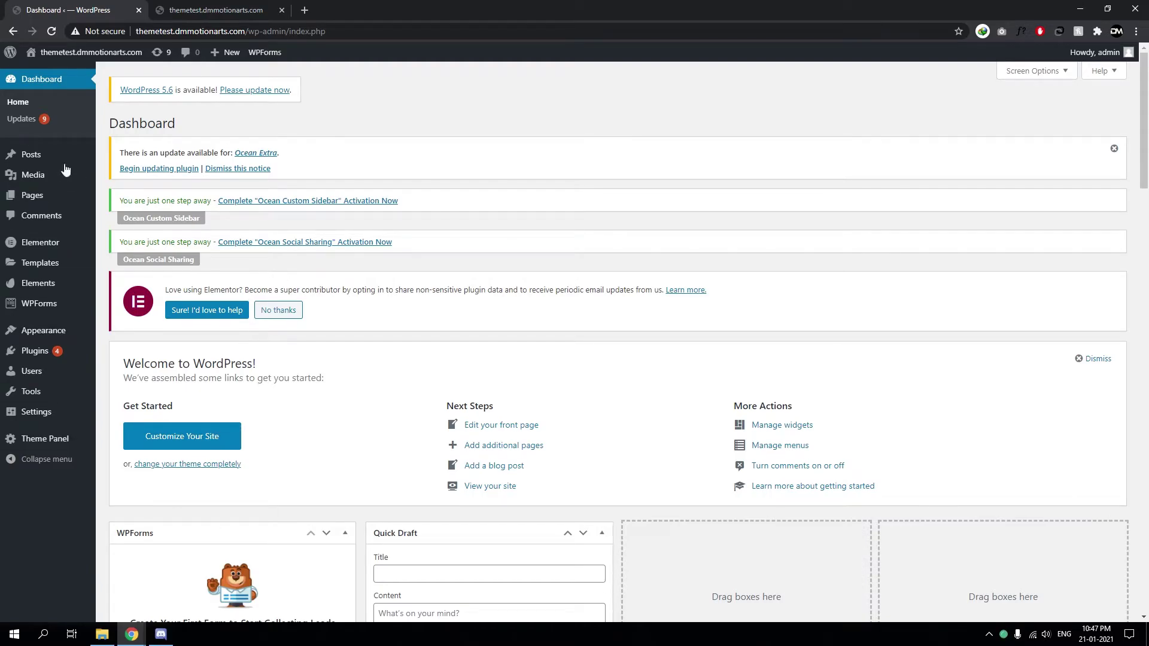
{"action": "left_click", "coordinate": [62, 66]}
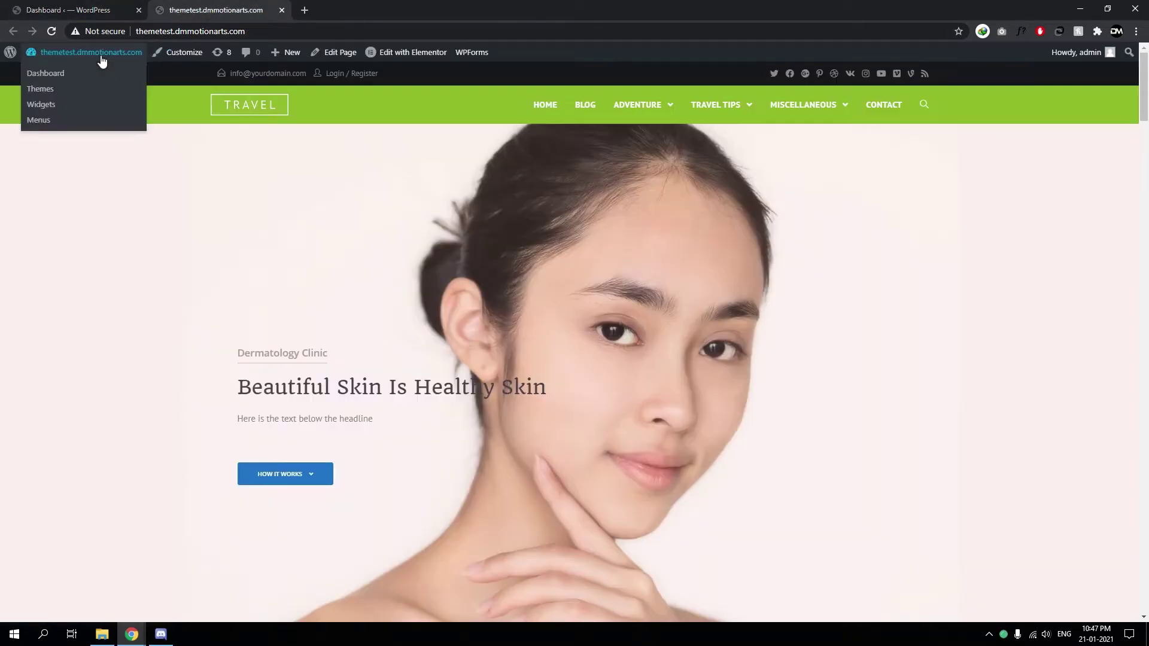
{"action": "middle_click", "coordinate": [56, 1]}
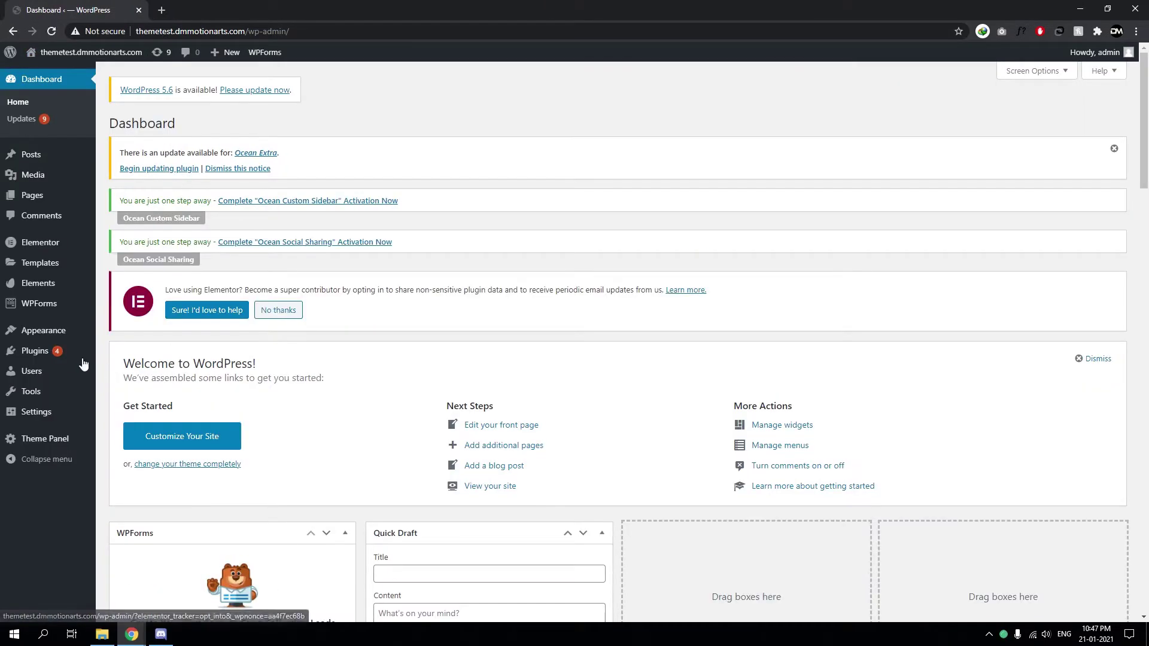
Search the Add Plugins page for 'all in one'
{"action": "mouse_move", "coordinate": [45, 359]}
{"action": "mouse_move", "coordinate": [137, 353]}
{"action": "left_mouse_down"}
{"action": "mouse_move", "coordinate": [147, 373]}
{"action": "mouse_move", "coordinate": [134, 368]}
{"action": "left_mouse_up"}
{"action": "left_click", "coordinate": [135, 368]}
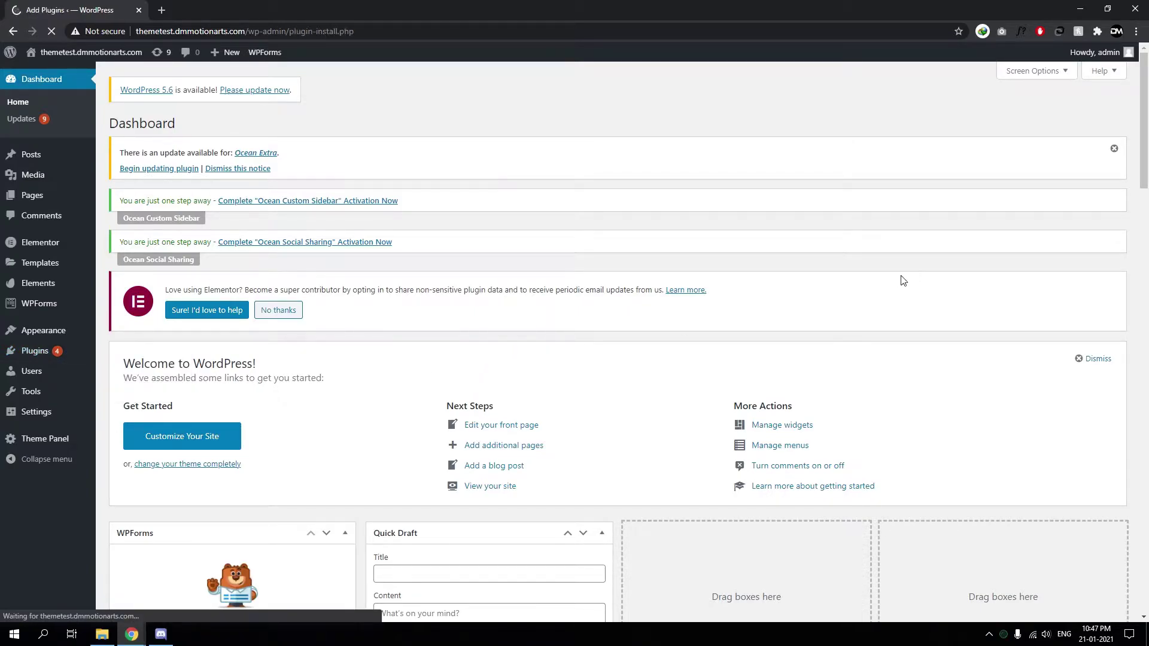
{"action": "left_click", "coordinate": [1003, 359]}
{"action": "type", "text": "all ine"}
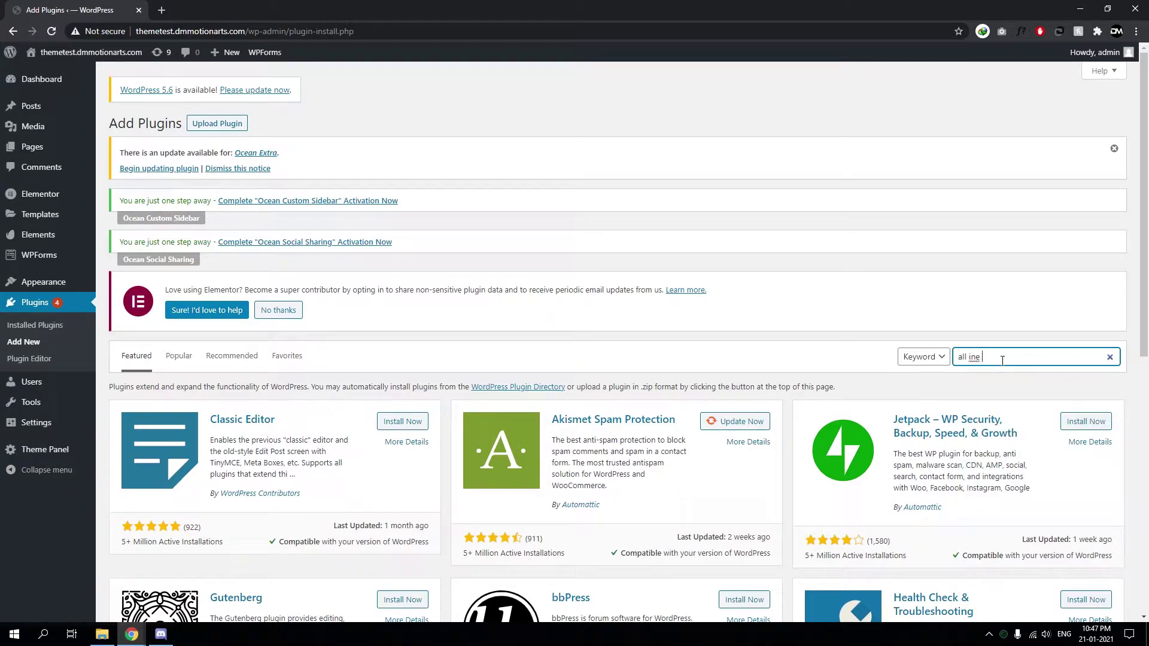
{"action": "key", "text": "BackSpace"}
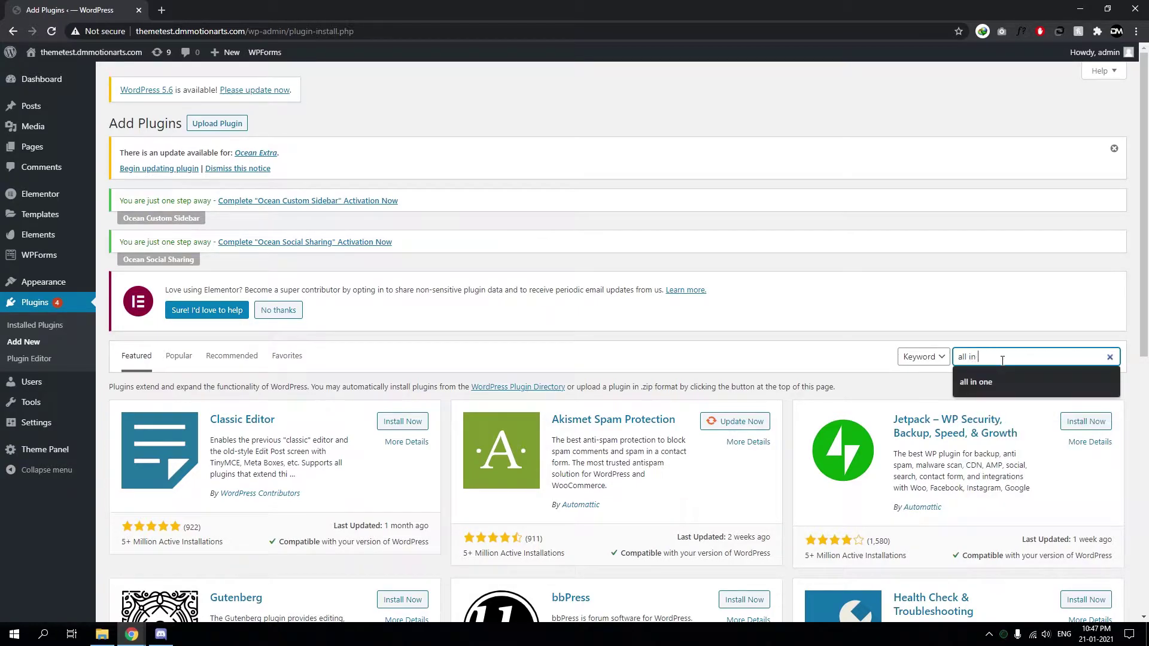
{"action": "type", "text": "one"}
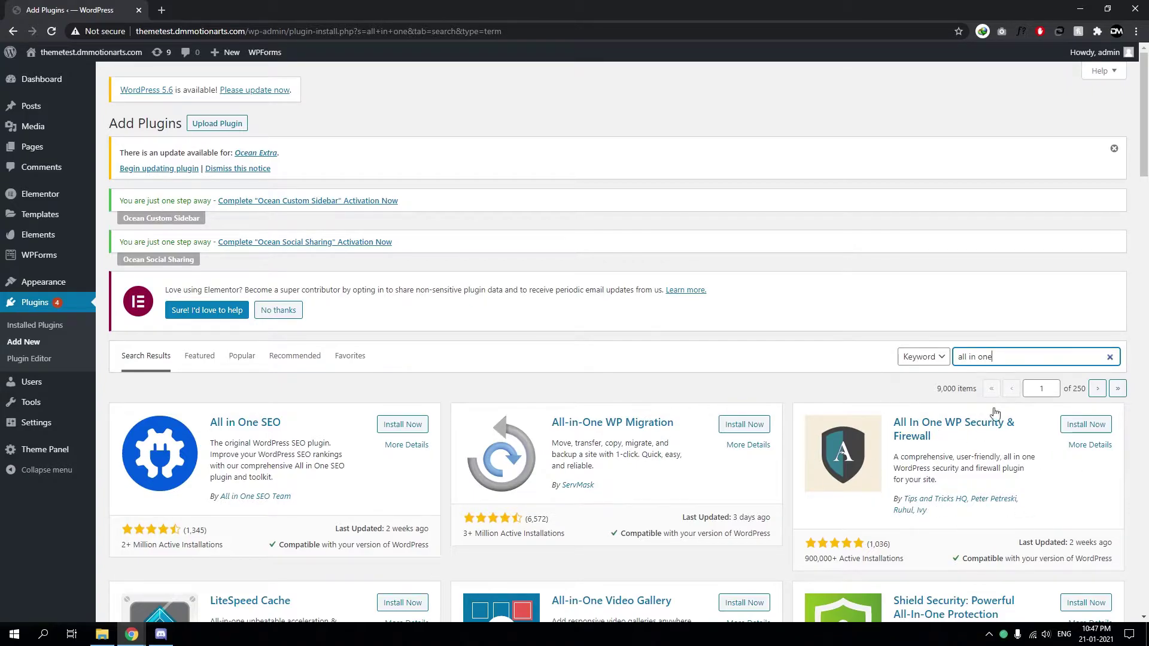
Install and activate the All In One WP Security & Firewall plugin
{"action": "left_click", "coordinate": [1084, 426]}
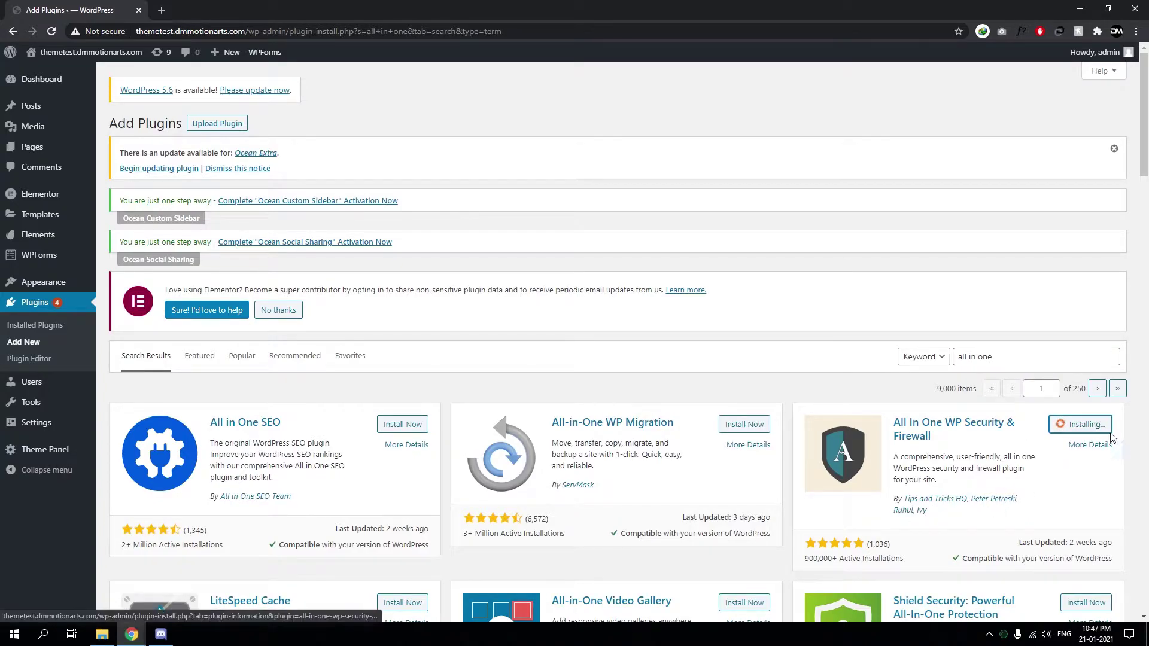
{"action": "scroll", "coordinate": [1101, 437], "scroll_direction": "down", "scroll_amount": 1}
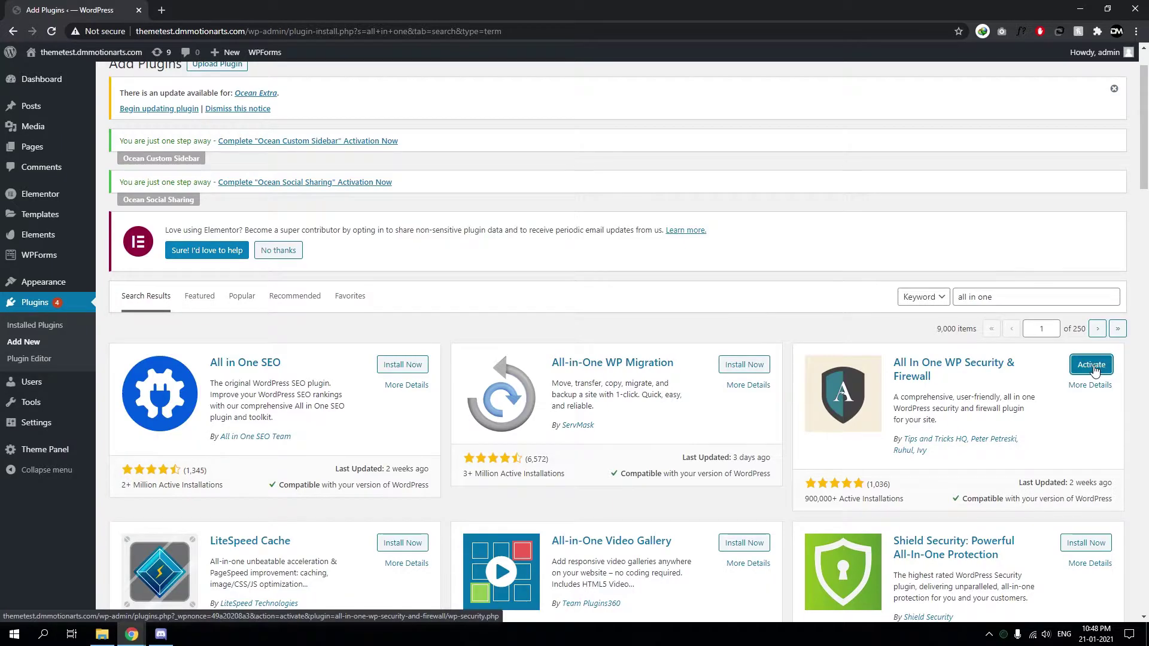
{"action": "left_click", "coordinate": [1093, 367]}
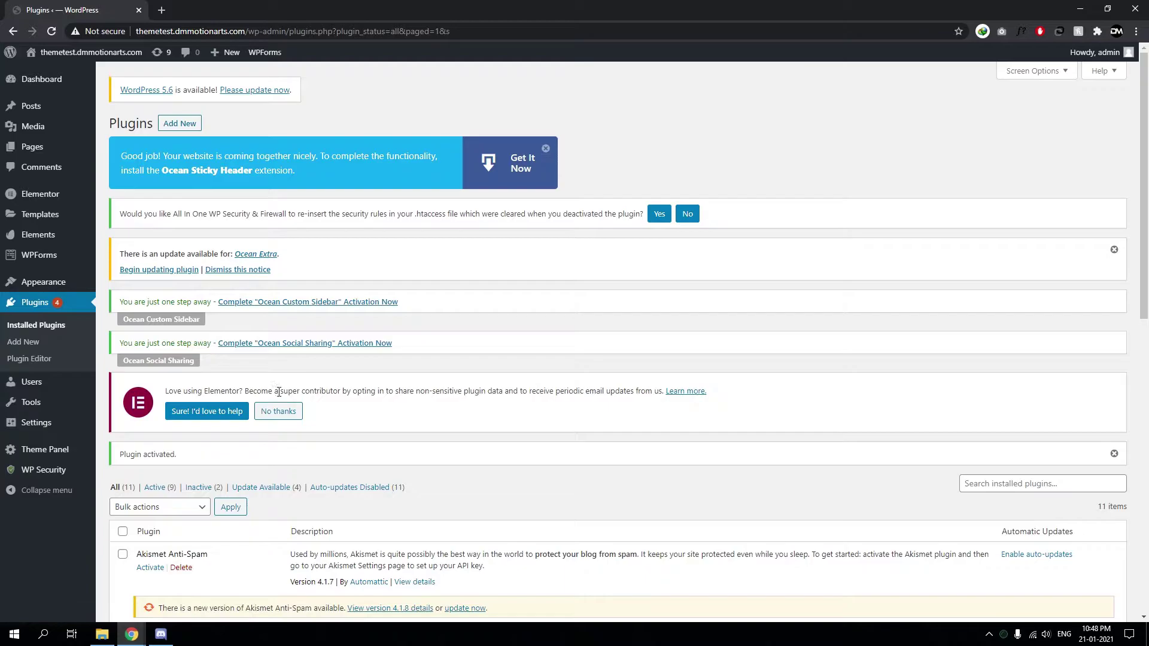
{"action": "scroll", "coordinate": [263, 389], "scroll_direction": "down", "scroll_amount": 3}
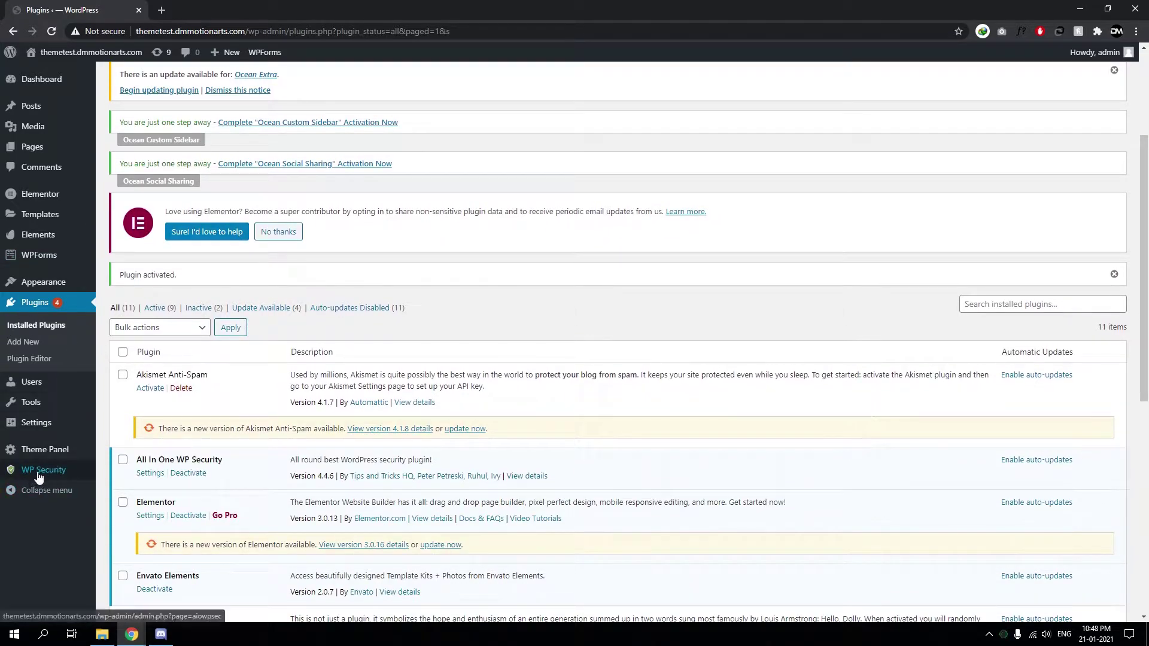
Open the WP Security User Accounts settings
{"action": "mouse_move", "coordinate": [39, 477]}
{"action": "left_click", "coordinate": [121, 375]}
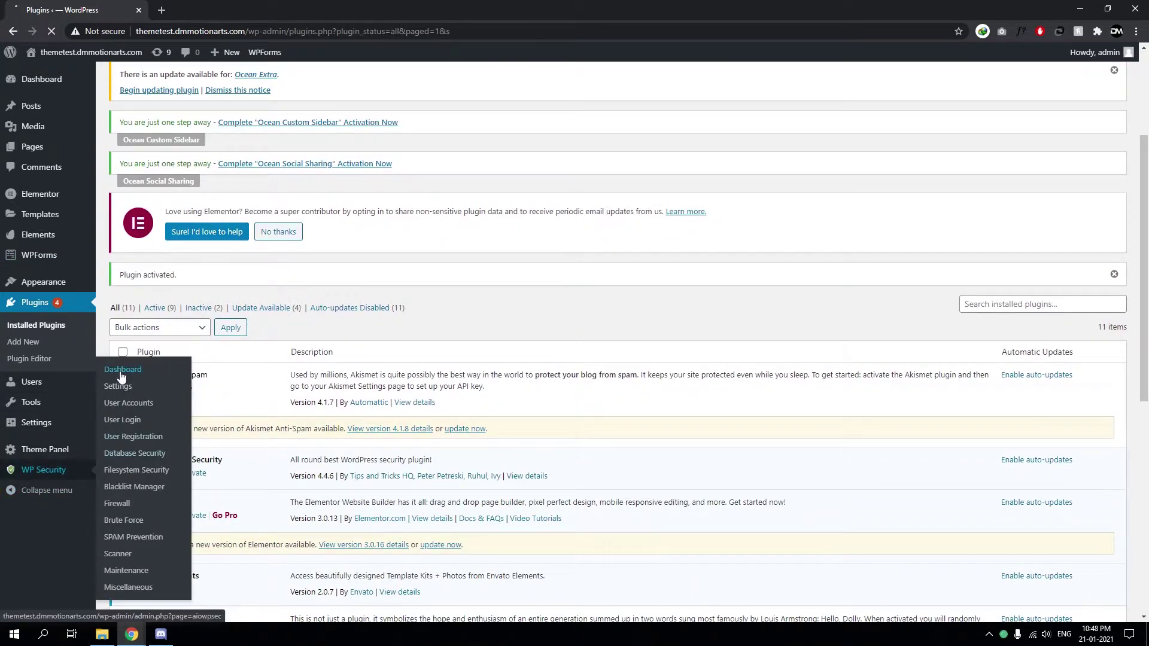
{"action": "scroll", "coordinate": [647, 327], "scroll_direction": "down", "scroll_amount": 3}
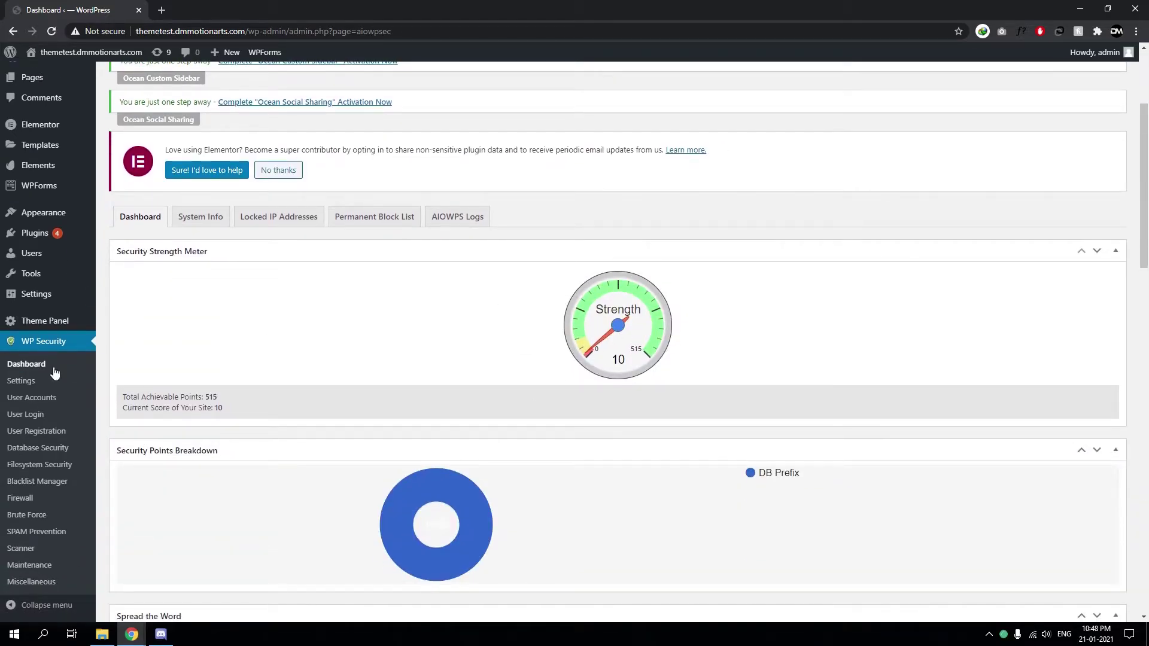
{"action": "left_click", "coordinate": [37, 399]}
{"action": "scroll", "coordinate": [251, 400], "scroll_direction": "down", "scroll_amount": 4}
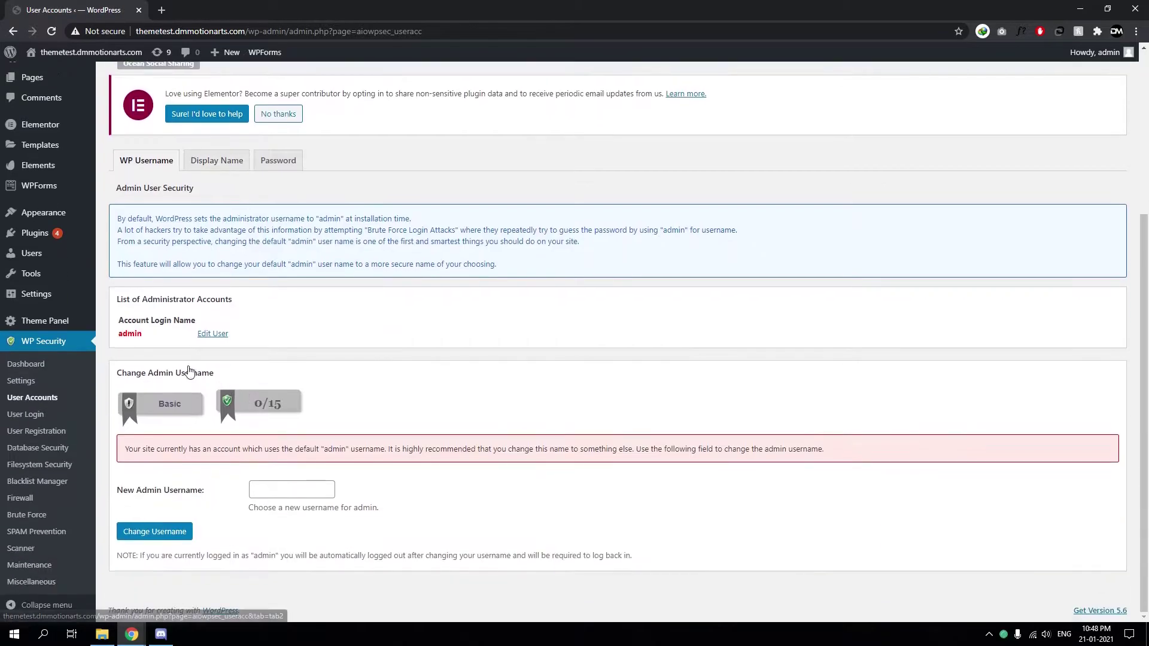
Review the admin account name and the warning advising to change the default admin username
{"action": "double_click", "coordinate": [130, 334]}
{"action": "double_click", "coordinate": [130, 334]}
{"action": "left_click", "coordinate": [150, 333]}
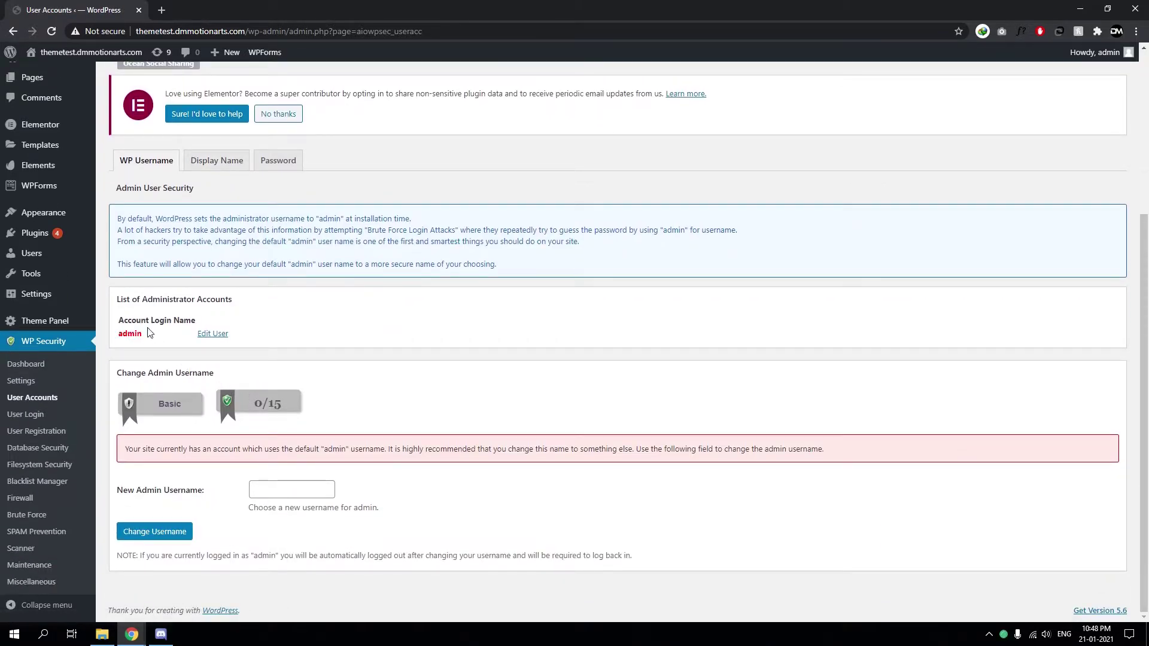
{"action": "double_click", "coordinate": [130, 334]}
{"action": "left_click", "coordinate": [136, 325]}
{"action": "double_click", "coordinate": [132, 334]}
{"action": "left_click", "coordinate": [134, 346]}
{"action": "left_click_drag", "start_coordinate": [125, 449], "coordinate": [806, 454]}
{"action": "left_click", "coordinate": [326, 450]}
{"action": "double_click", "coordinate": [306, 450]}
{"action": "left_click", "coordinate": [662, 458]}
{"action": "mouse_move", "coordinate": [638, 453]}
{"action": "left_mouse_down"}
{"action": "mouse_move", "coordinate": [835, 455]}
{"action": "mouse_move", "coordinate": [641, 454]}
{"action": "left_mouse_up"}
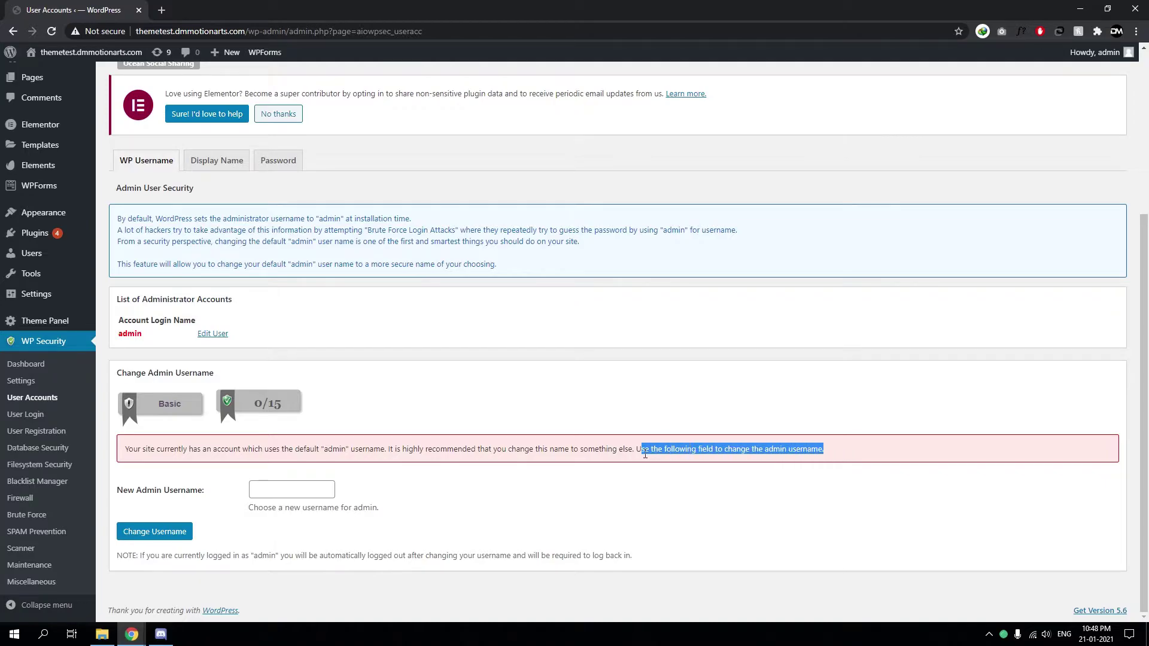
{"action": "left_click", "coordinate": [412, 471]}
Enter a new admin username, dropping its trailing exclamation mark, and apply it
{"action": "left_click", "coordinate": [315, 489]}
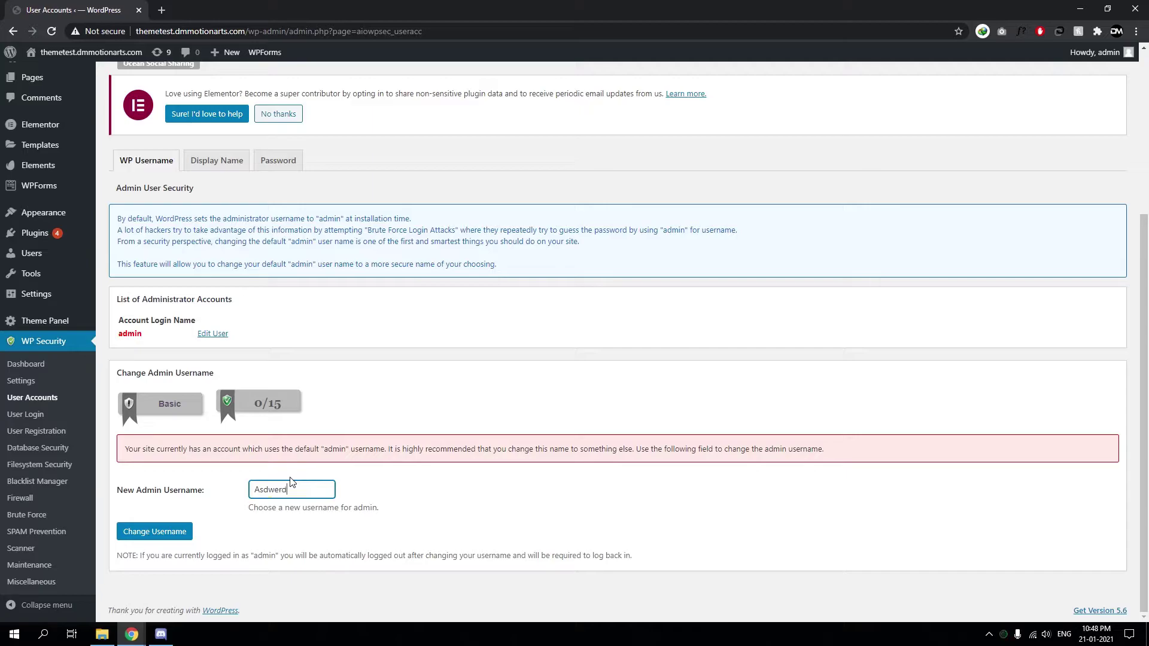
{"action": "key", "text": "BackSpace"}
{"action": "key", "text": "ctrl+a"}
{"action": "key", "text": "ctrl+c"}
{"action": "left_click", "coordinate": [159, 532]}
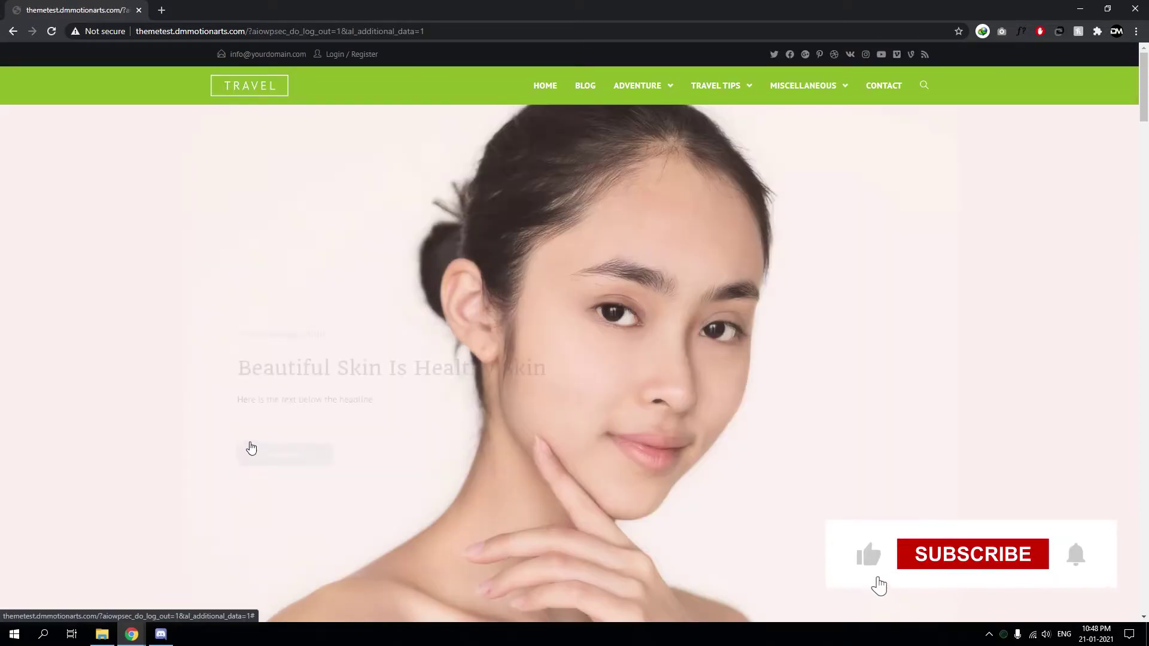
Log in at /wp-admin/ with the new username, keeping Remember Me ticked
{"action": "scroll", "coordinate": [380, 238], "scroll_direction": "down", "scroll_amount": 2}
{"action": "scroll", "coordinate": [381, 239], "scroll_direction": "up", "scroll_amount": 2}
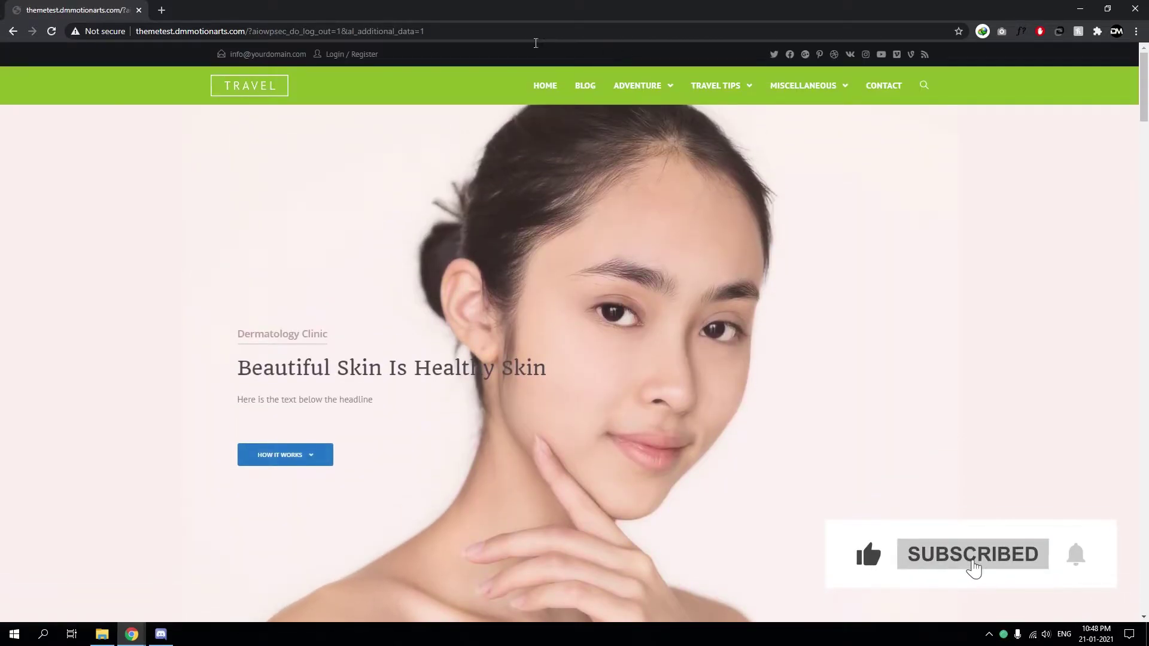
{"action": "left_click_drag", "start_coordinate": [426, 32], "coordinate": [251, 53]}
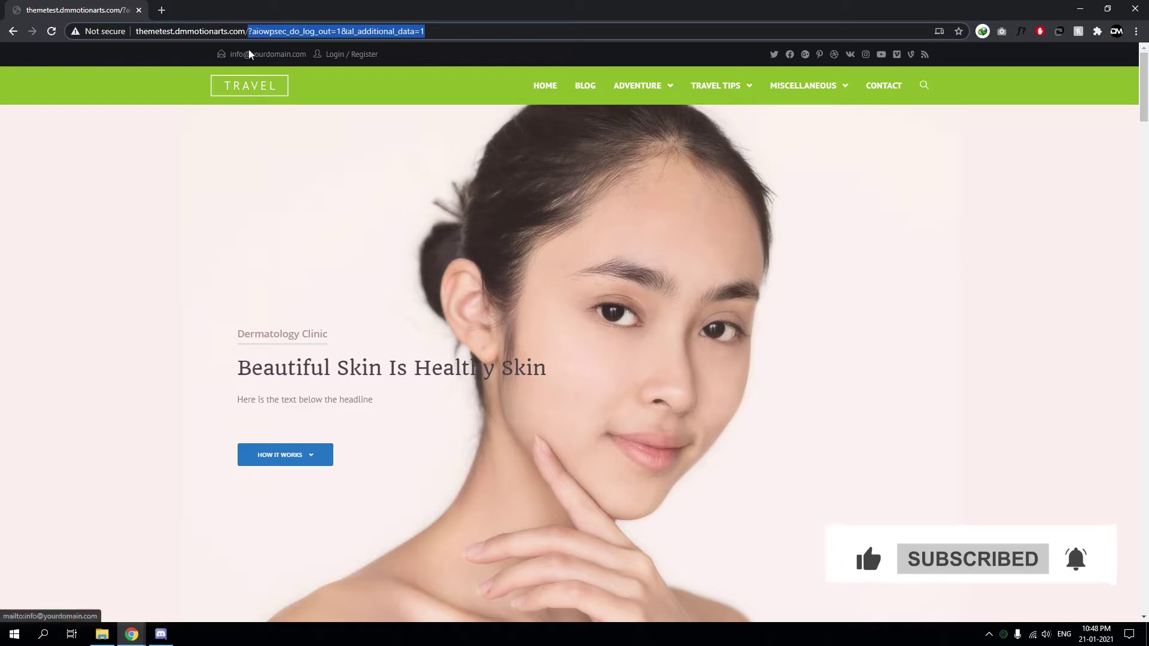
{"action": "type", "text": "/wp-admin/"}
{"action": "key", "text": "Return"}
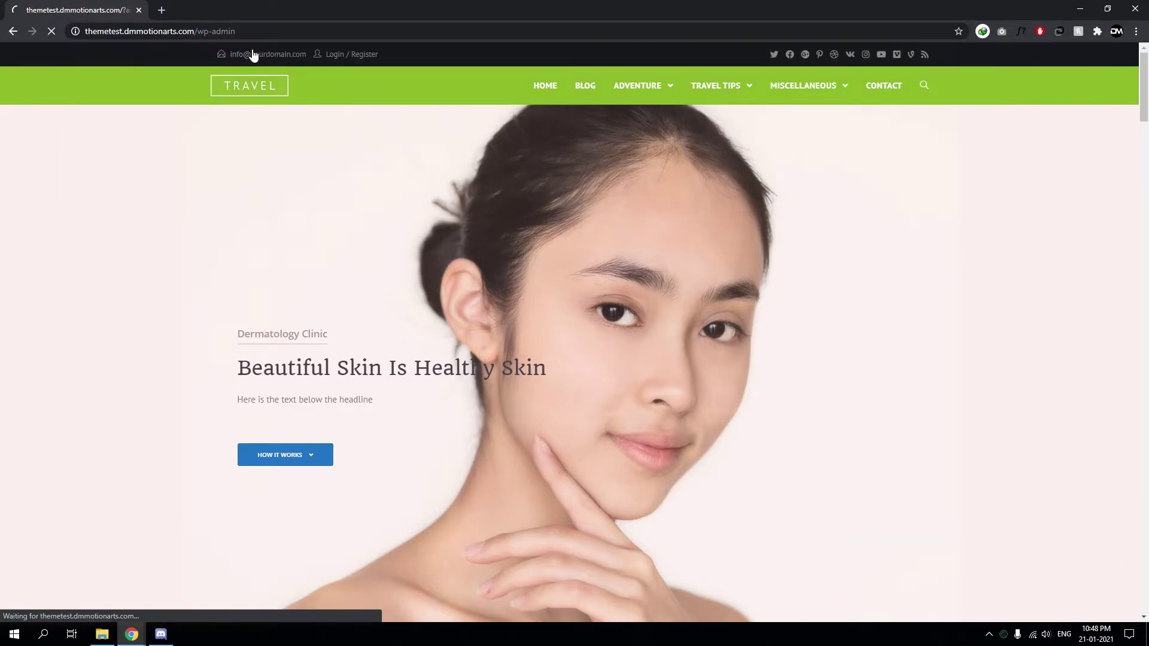
{"action": "key", "text": "ctrl+v"}
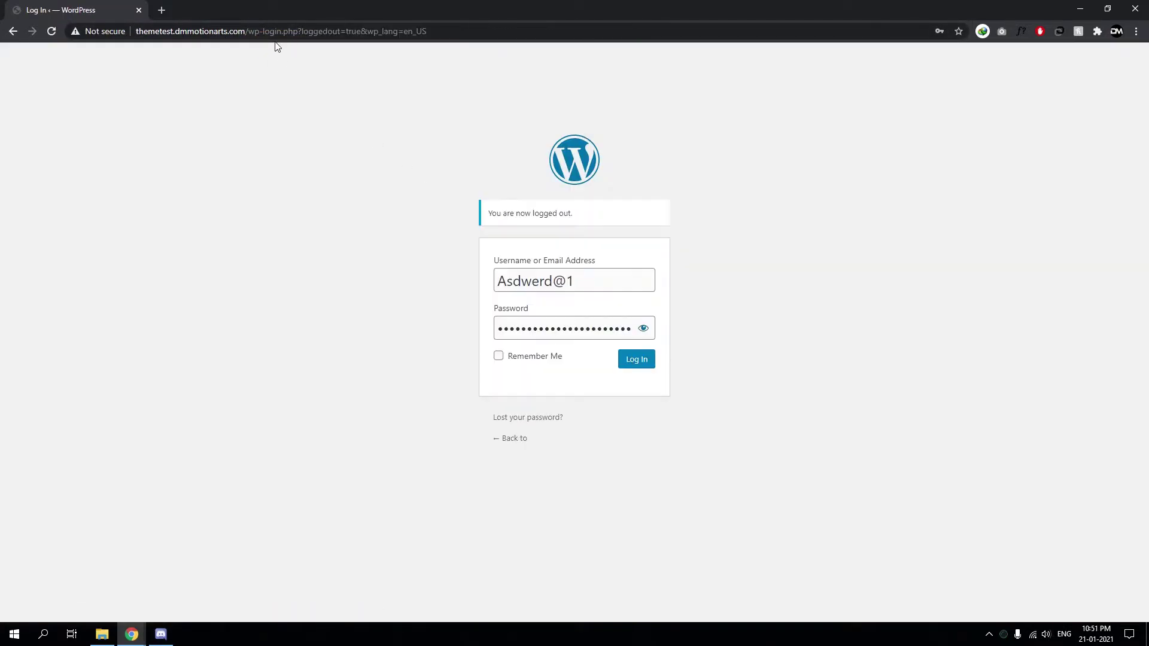
{"action": "left_click", "coordinate": [525, 358]}
{"action": "left_click", "coordinate": [633, 360]}
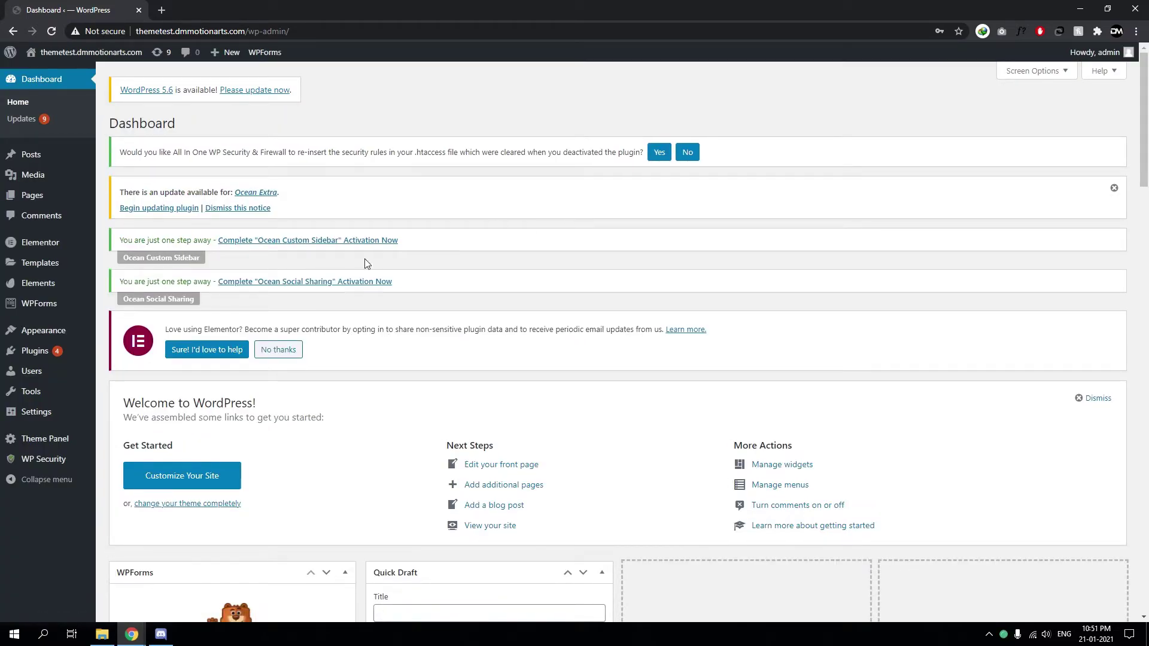
Open WP Security's User Accounts page, then the User Login settings
{"action": "mouse_move", "coordinate": [45, 459]}
{"action": "left_click", "coordinate": [145, 407]}
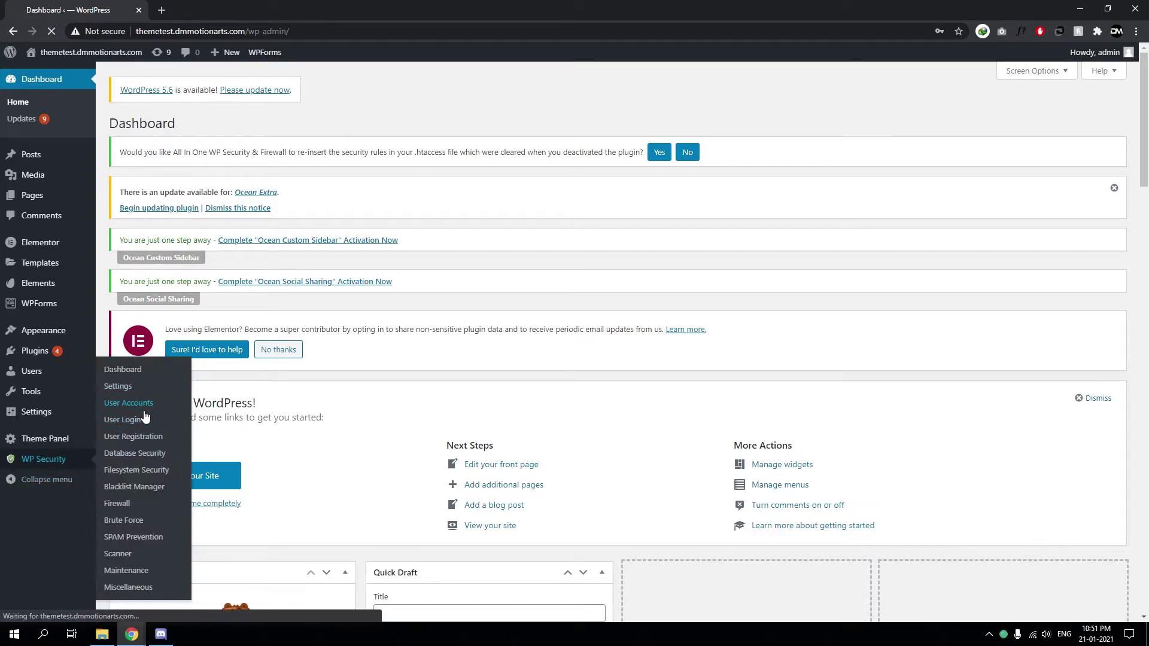
{"action": "scroll", "coordinate": [179, 422], "scroll_direction": "down", "scroll_amount": 4}
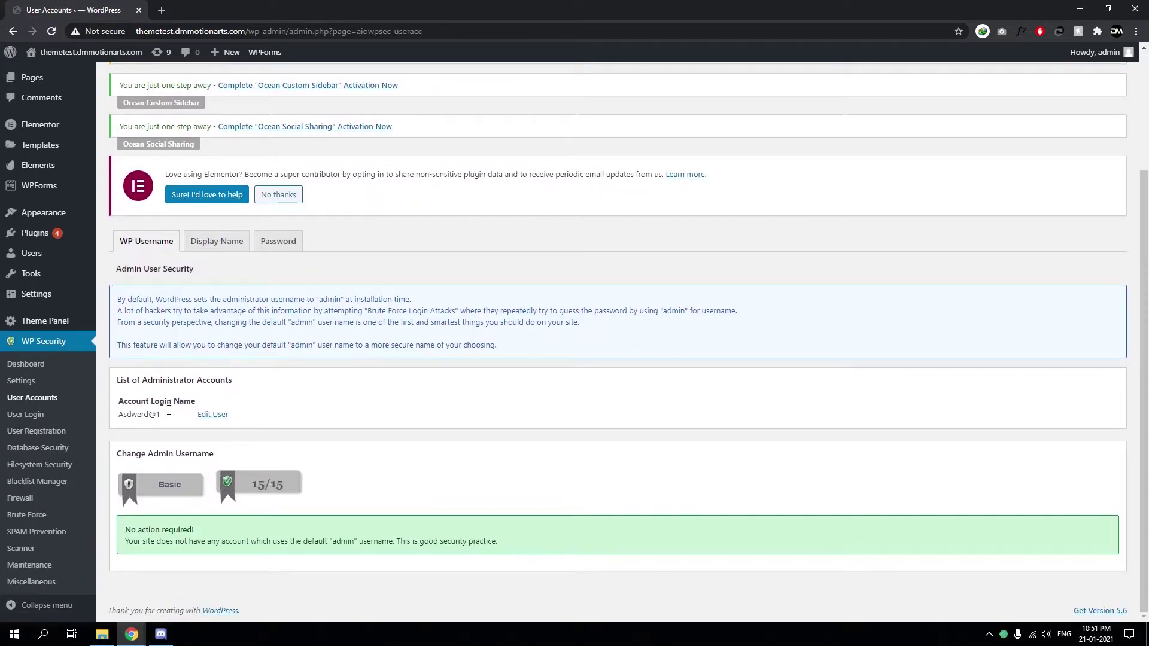
{"action": "left_click", "coordinate": [27, 414]}
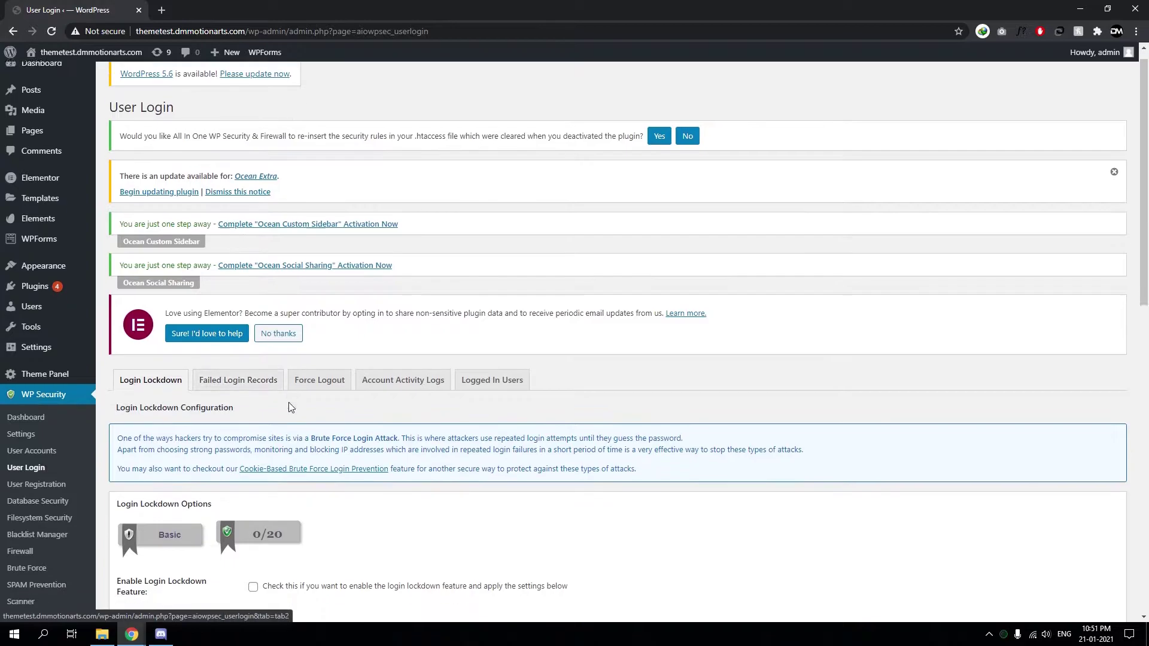
Enable the login lockdown feature and unlock requests, keeping Max Login Attempts at 3
{"action": "scroll", "coordinate": [289, 407], "scroll_direction": "down", "scroll_amount": 6}
{"action": "left_click_drag", "start_coordinate": [160, 248], "coordinate": [247, 251]}
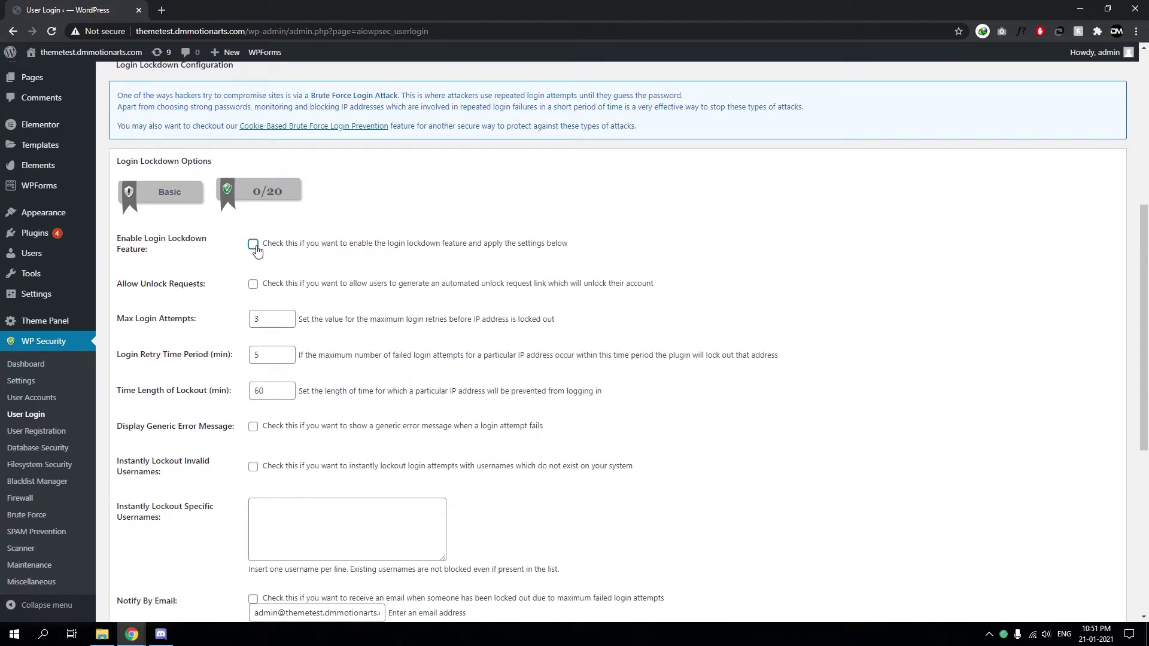
{"action": "left_click", "coordinate": [254, 245]}
{"action": "left_click_drag", "start_coordinate": [381, 251], "coordinate": [456, 251]}
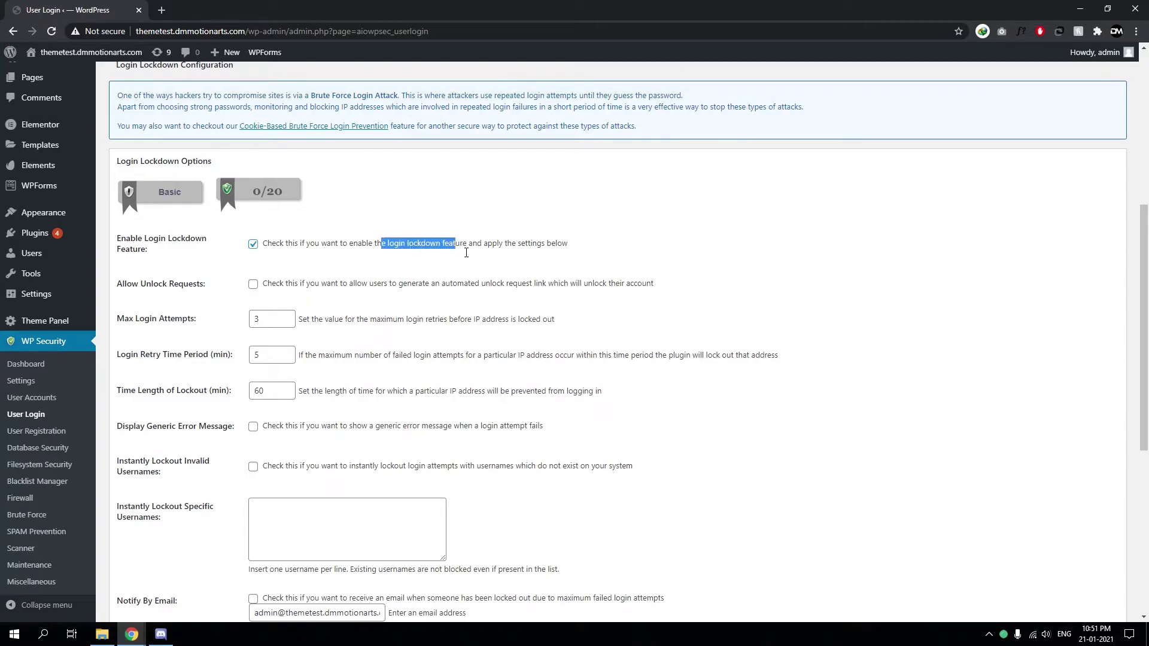
{"action": "left_click", "coordinate": [452, 254]}
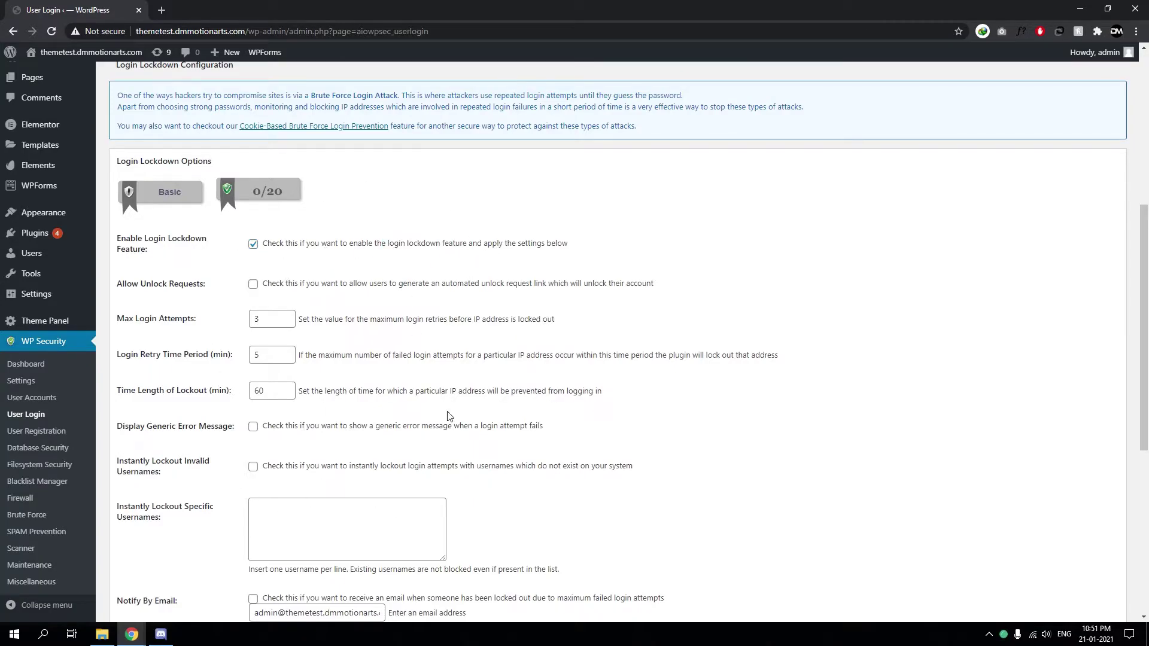
{"action": "scroll", "coordinate": [270, 263], "scroll_direction": "down", "scroll_amount": 1}
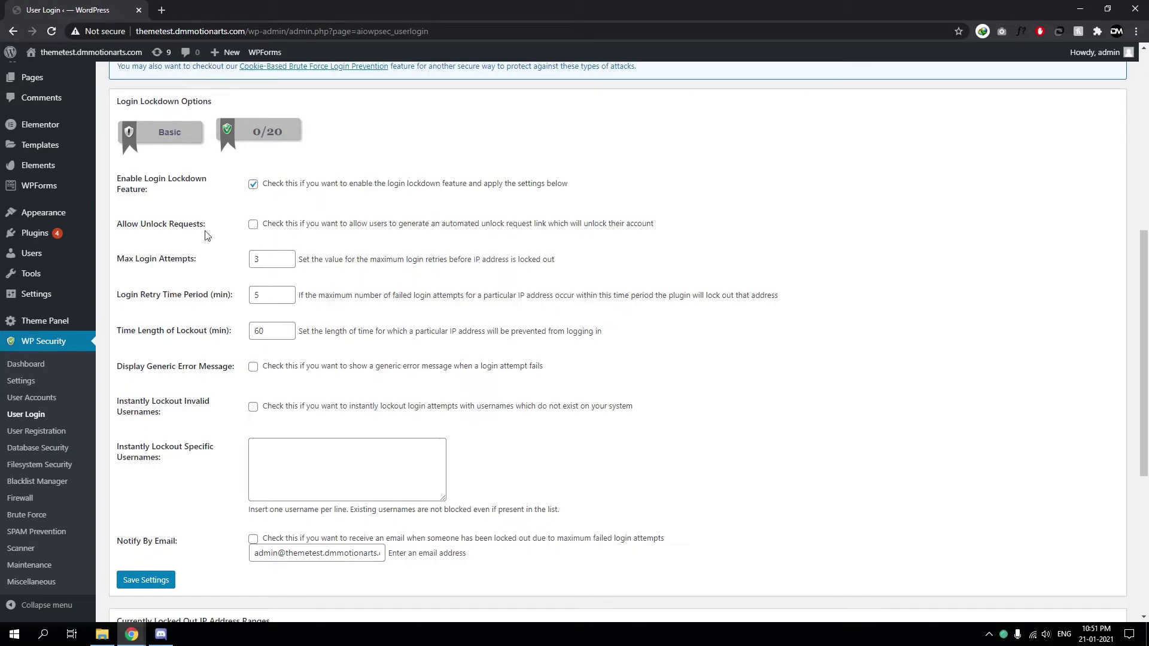
{"action": "left_click", "coordinate": [254, 225]}
{"action": "left_click_drag", "start_coordinate": [291, 260], "coordinate": [239, 267]}
Keep max login attempts at 3 and the login retry time period at 5 minutes
{"action": "left_click", "coordinate": [273, 263]}
{"action": "left_click", "coordinate": [351, 266]}
{"action": "scroll", "coordinate": [155, 187], "scroll_direction": "down", "scroll_amount": 1}
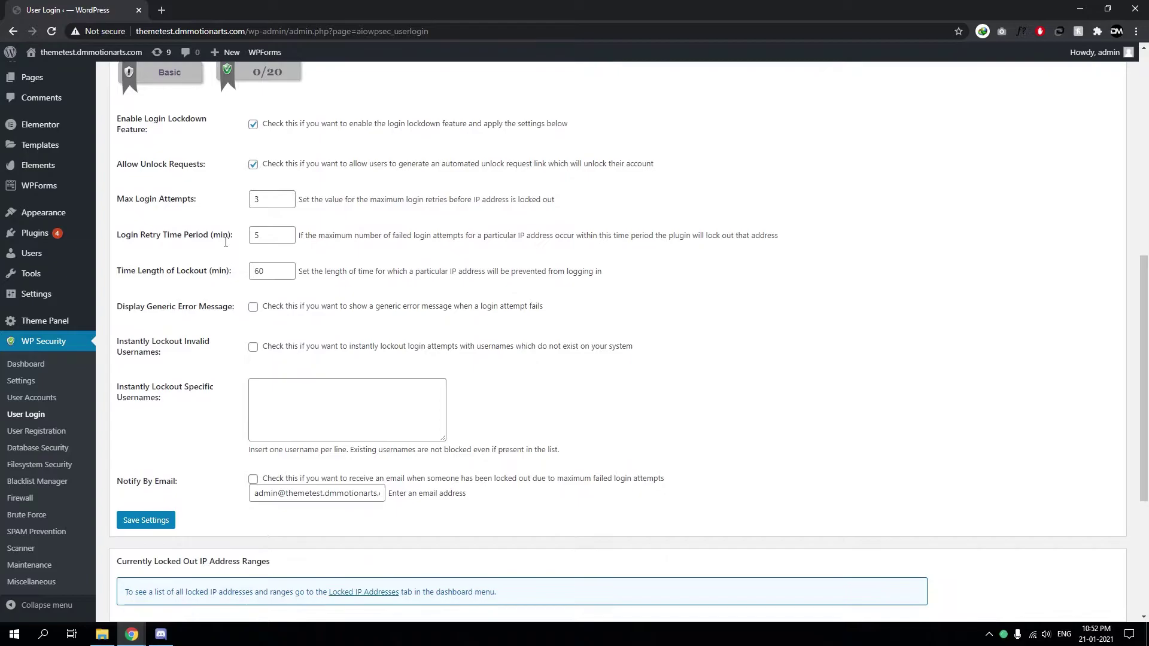
{"action": "left_click_drag", "start_coordinate": [145, 234], "coordinate": [213, 238]}
{"action": "left_click", "coordinate": [243, 241]}
{"action": "left_click", "coordinate": [267, 242]}
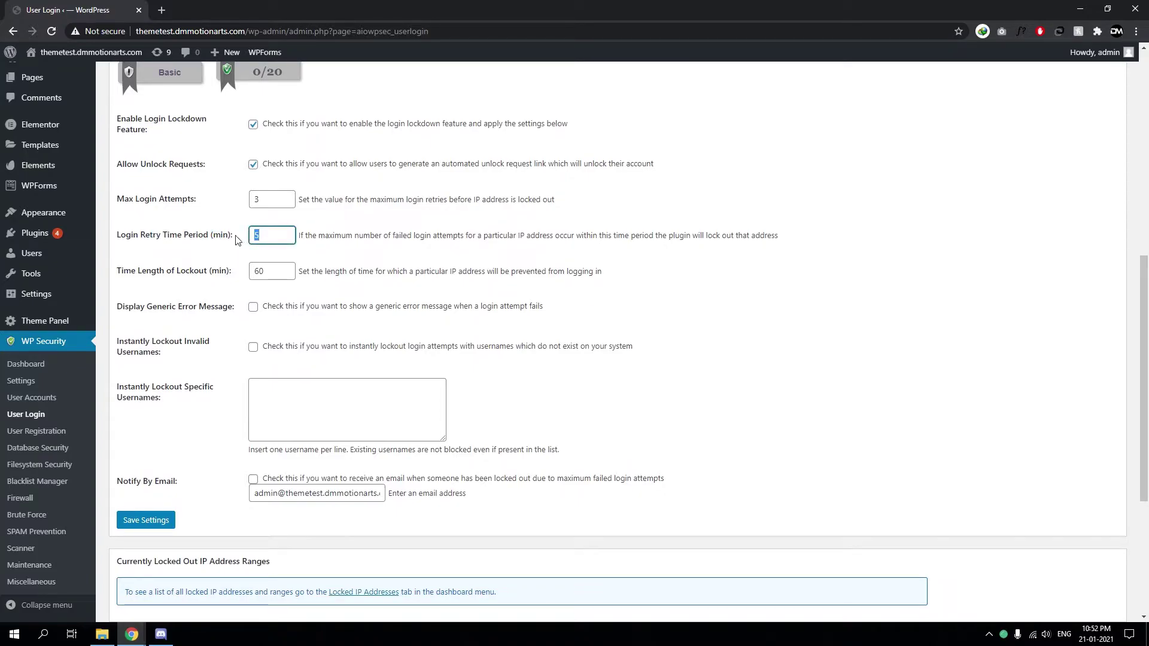
{"action": "left_click", "coordinate": [202, 208]}
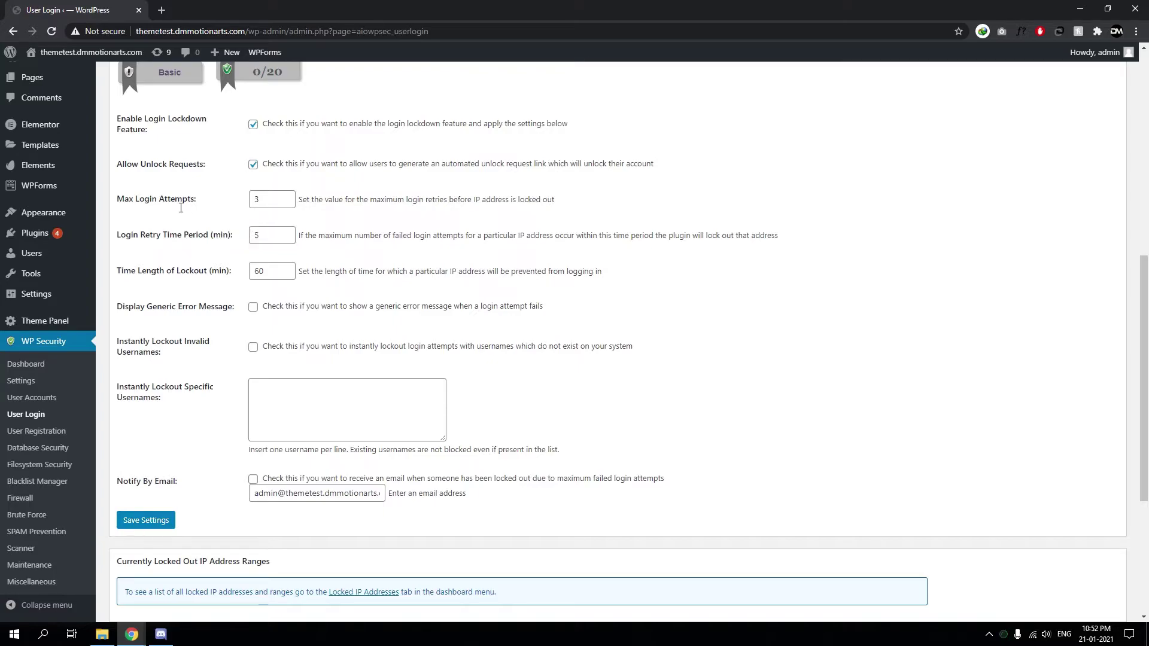
{"action": "double_click", "coordinate": [179, 201]}
{"action": "left_click", "coordinate": [201, 203]}
{"action": "mouse_move", "coordinate": [201, 204]}
{"action": "left_mouse_down"}
{"action": "mouse_move", "coordinate": [118, 201]}
{"action": "mouse_move", "coordinate": [202, 208]}
{"action": "left_mouse_up"}
{"action": "left_click", "coordinate": [120, 209]}
{"action": "left_click", "coordinate": [202, 209]}
{"action": "mouse_move", "coordinate": [197, 203]}
{"action": "left_mouse_down"}
{"action": "mouse_move", "coordinate": [117, 201]}
{"action": "mouse_move", "coordinate": [199, 209]}
{"action": "left_mouse_up"}
{"action": "left_click", "coordinate": [119, 203]}
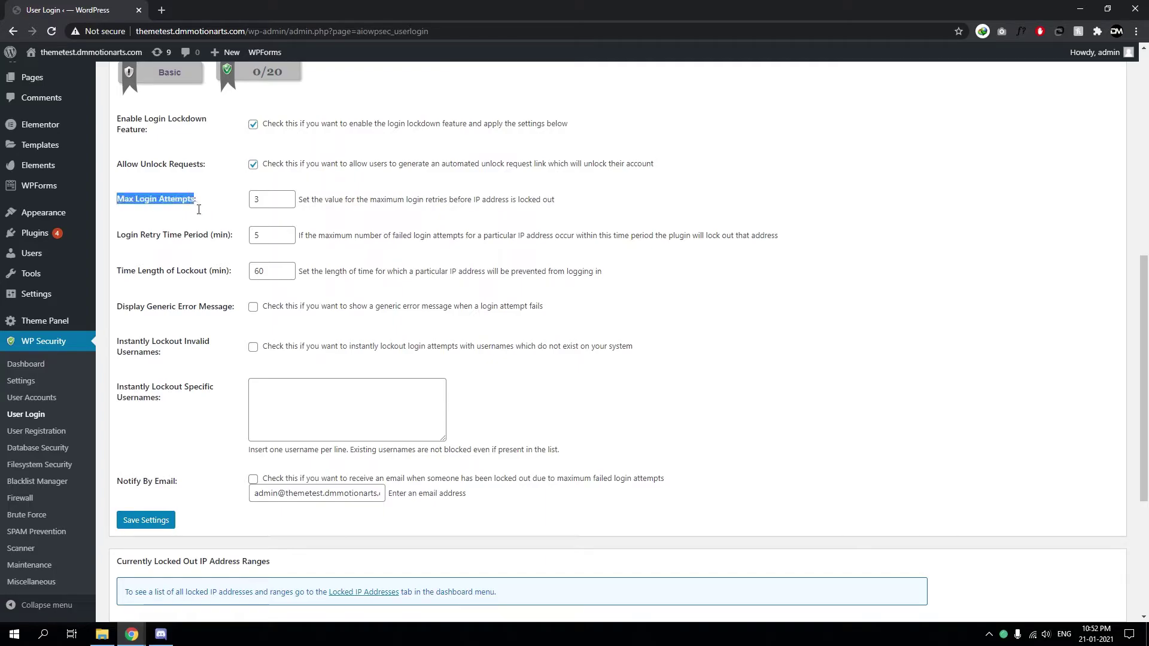
{"action": "left_click", "coordinate": [198, 209]}
{"action": "double_click", "coordinate": [278, 241]}
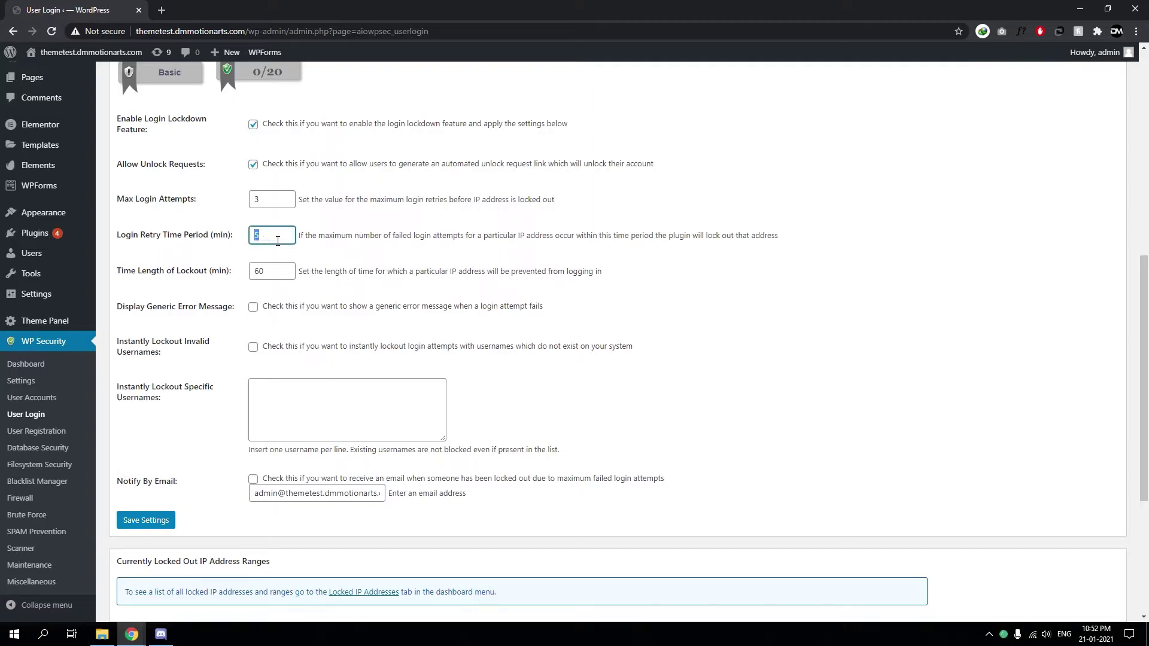
{"action": "left_click", "coordinate": [163, 200]}
Review the 60-minute lockout duration setting and its description
{"action": "scroll", "coordinate": [208, 233], "scroll_direction": "down", "scroll_amount": 1}
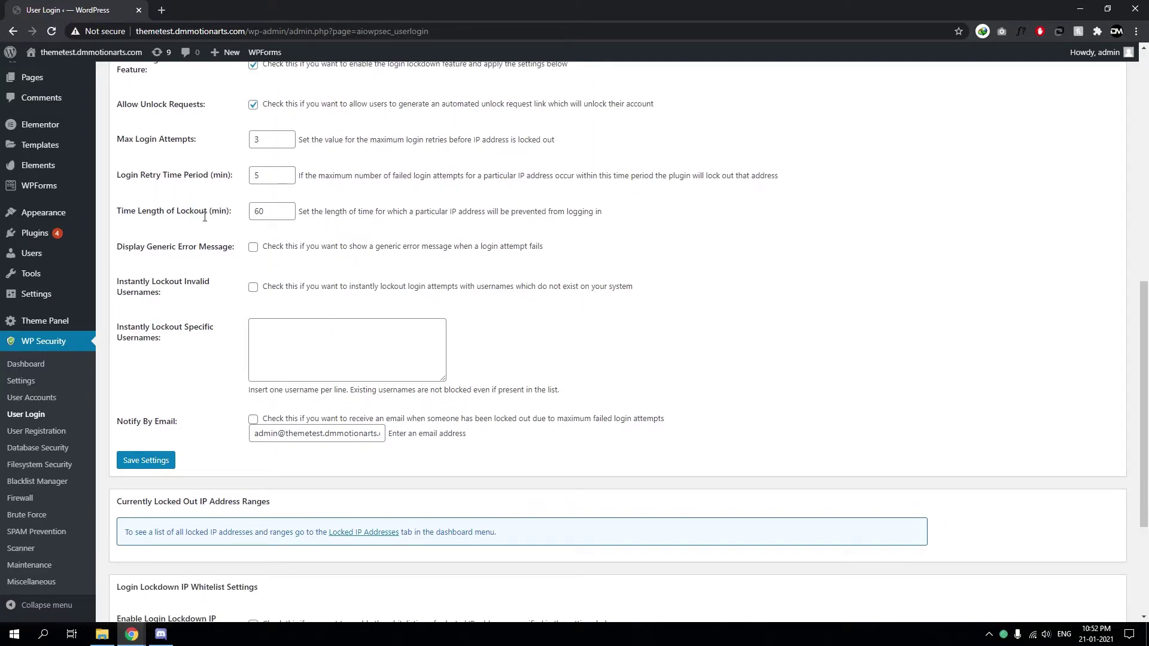
{"action": "left_click_drag", "start_coordinate": [199, 210], "coordinate": [204, 211]}
{"action": "scroll", "coordinate": [402, 260], "scroll_direction": "up", "scroll_amount": 1}
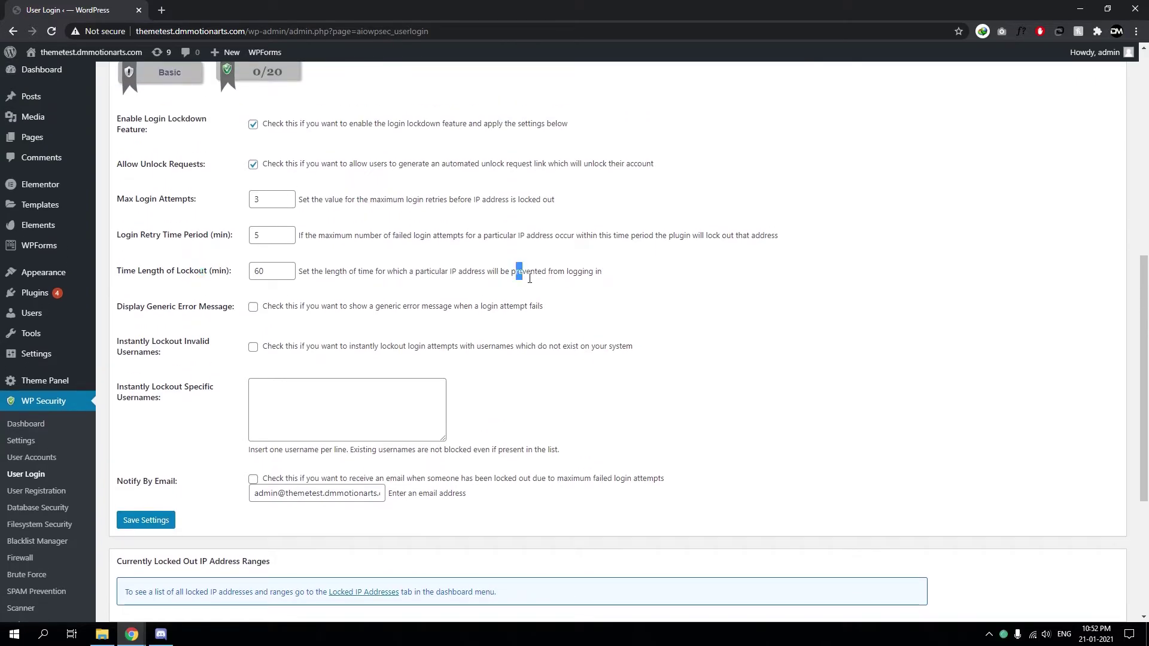
{"action": "left_click_drag", "start_coordinate": [317, 272], "coordinate": [501, 272]}
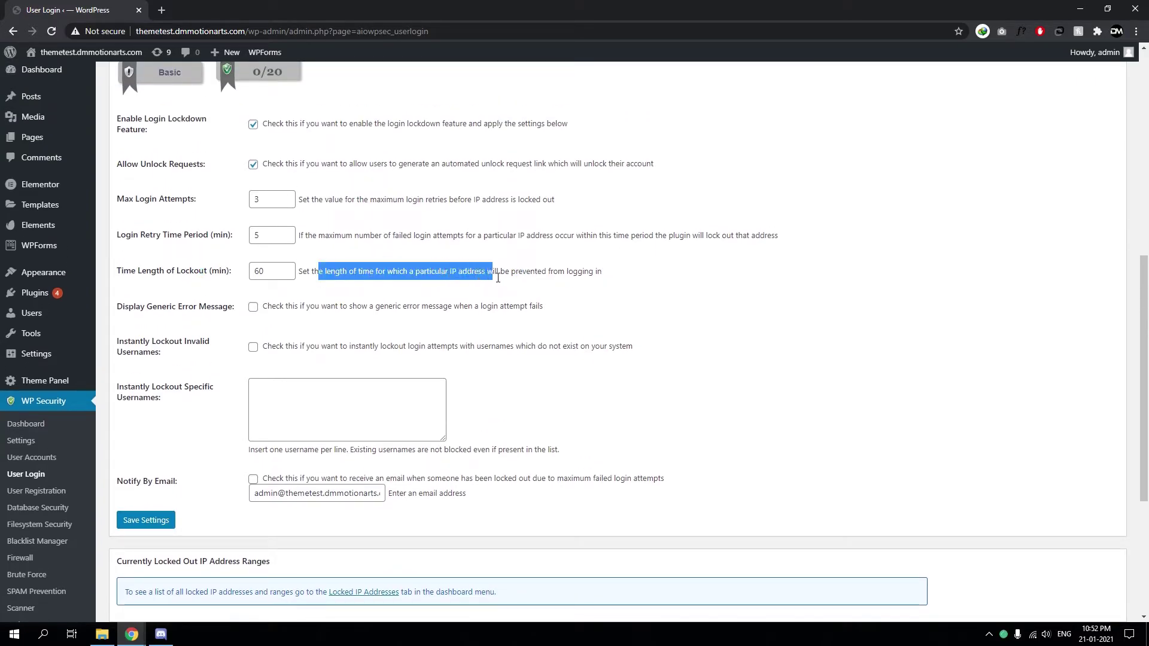
{"action": "double_click", "coordinate": [530, 271]}
{"action": "left_click", "coordinate": [385, 286]}
{"action": "scroll", "coordinate": [385, 286], "scroll_direction": "up", "scroll_amount": 1}
{"action": "scroll", "coordinate": [385, 285], "scroll_direction": "up", "scroll_amount": 1}
{"action": "middle_click", "coordinate": [727, 324]}
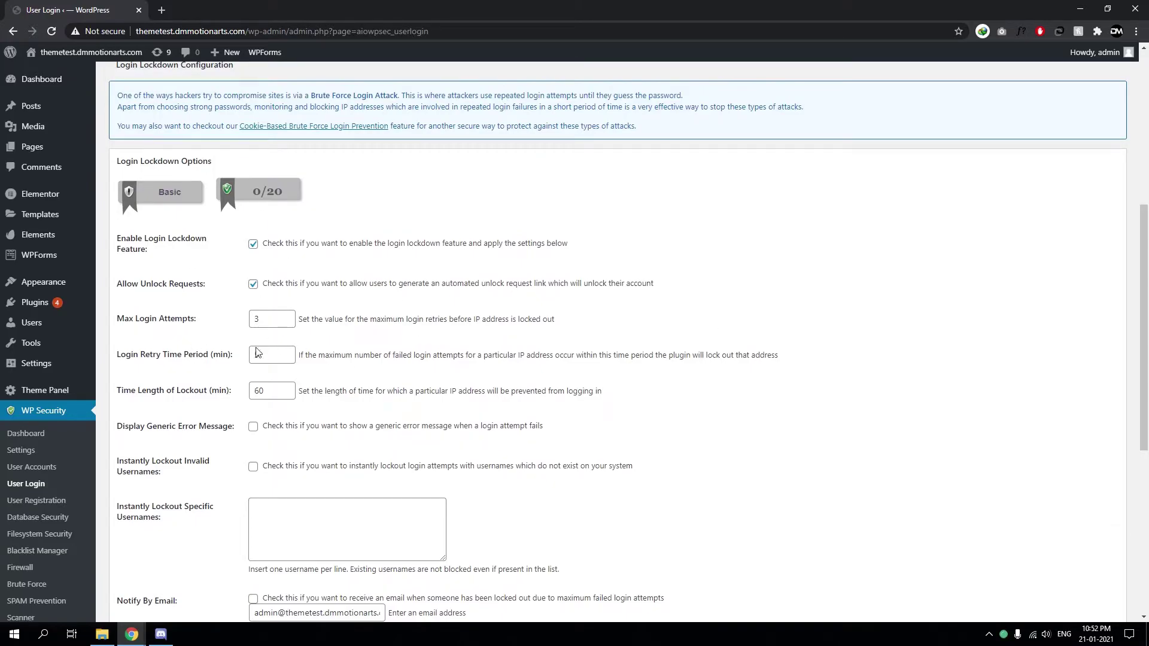
{"action": "scroll", "coordinate": [221, 306], "scroll_direction": "down", "scroll_amount": 2}
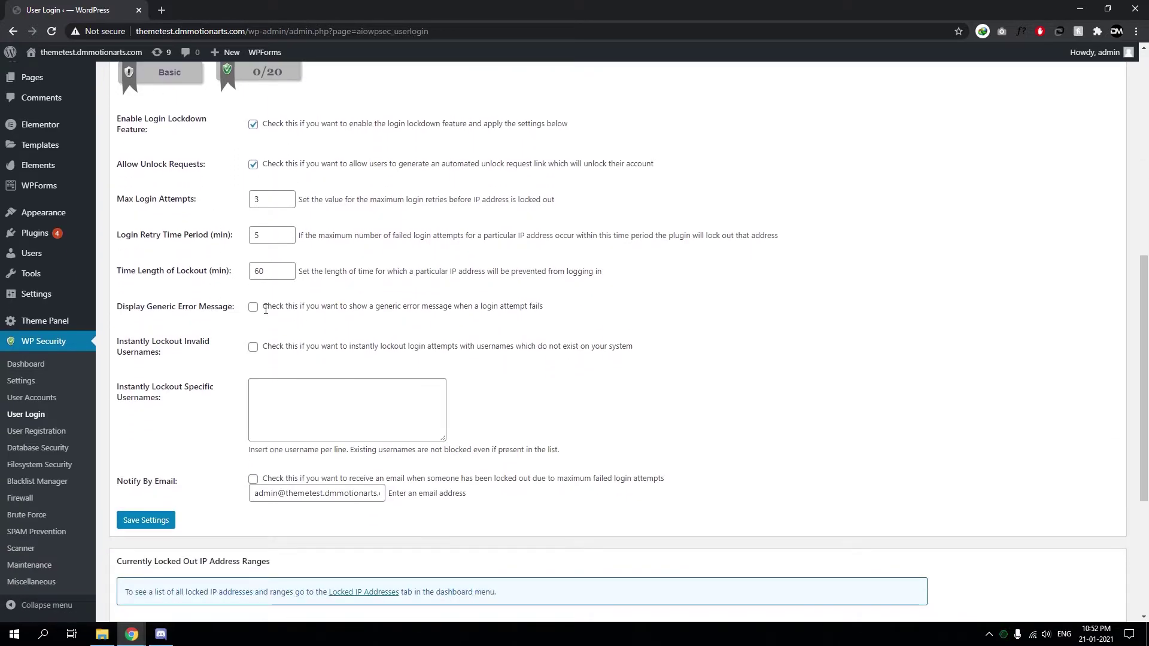
Enable generic error messages and instant lockout of invalid usernames
{"action": "left_click", "coordinate": [253, 308]}
{"action": "left_click", "coordinate": [257, 308]}
{"action": "left_click_drag", "start_coordinate": [156, 306], "coordinate": [197, 306]}
{"action": "left_click", "coordinate": [252, 308]}
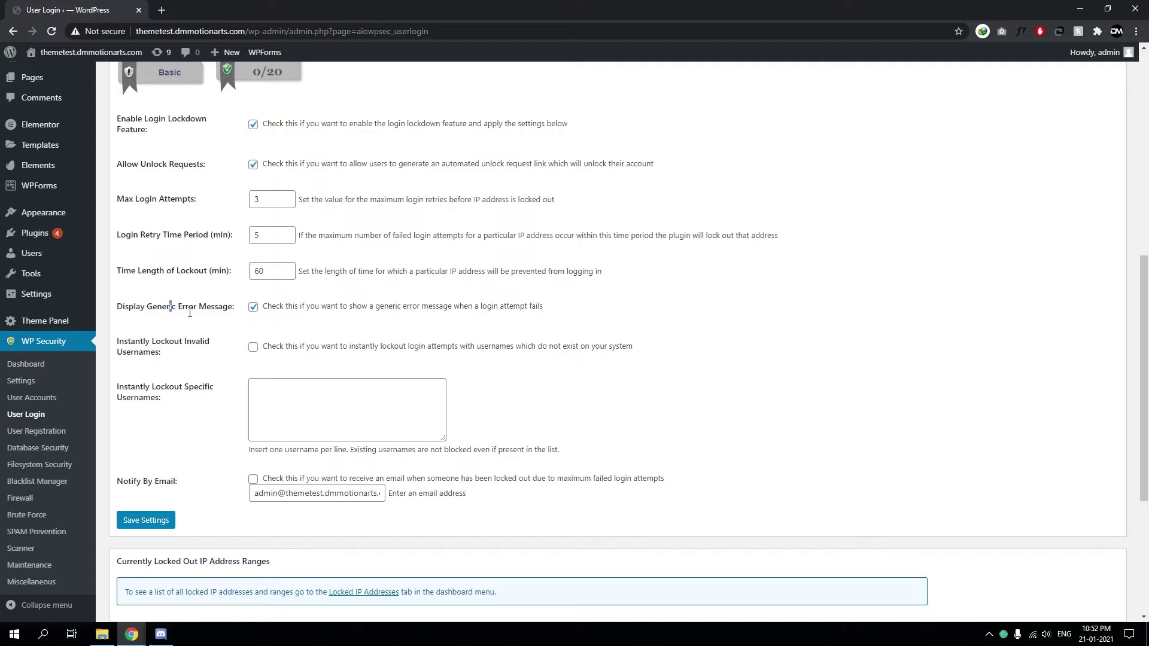
{"action": "left_click_drag", "start_coordinate": [189, 312], "coordinate": [375, 308]}
{"action": "left_click", "coordinate": [259, 344]}
{"action": "left_click_drag", "start_coordinate": [129, 346], "coordinate": [156, 348]}
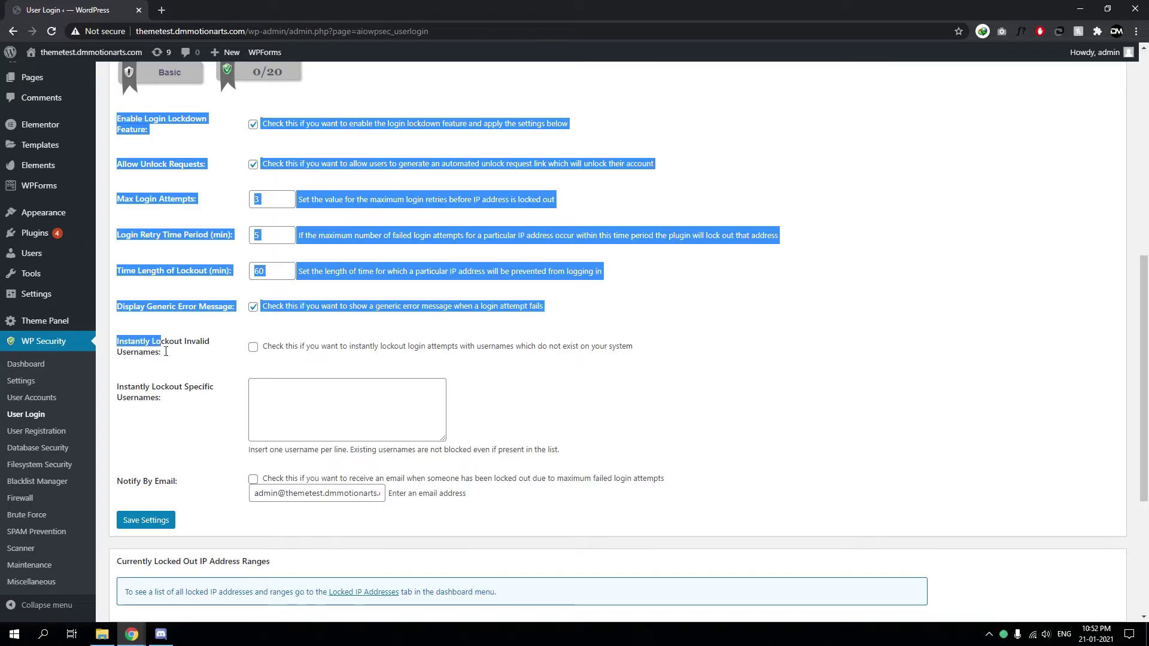
{"action": "triple_click", "coordinate": [163, 346]}
{"action": "left_click", "coordinate": [283, 357]}
{"action": "left_click", "coordinate": [253, 347]}
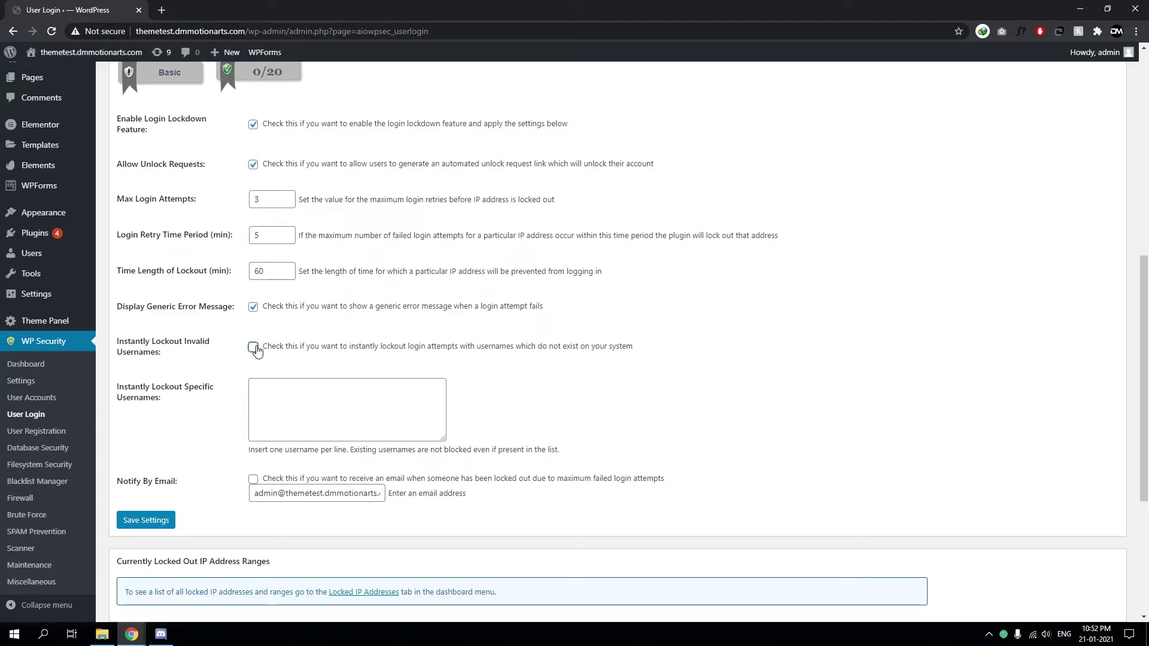
List four usernames for instant lockout, including admin, test and the site's domain name
{"action": "left_click", "coordinate": [315, 386]}
{"action": "type", "text": "admin"}
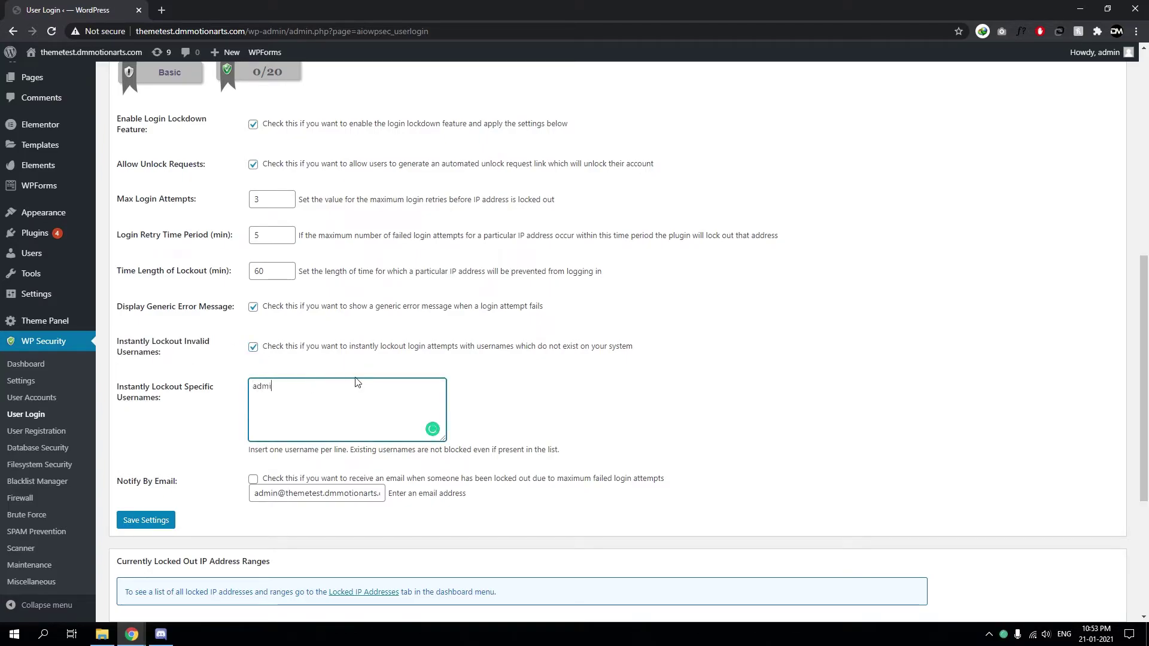
{"action": "key", "text": "Tab"}
{"action": "left_click", "coordinate": [351, 390]}
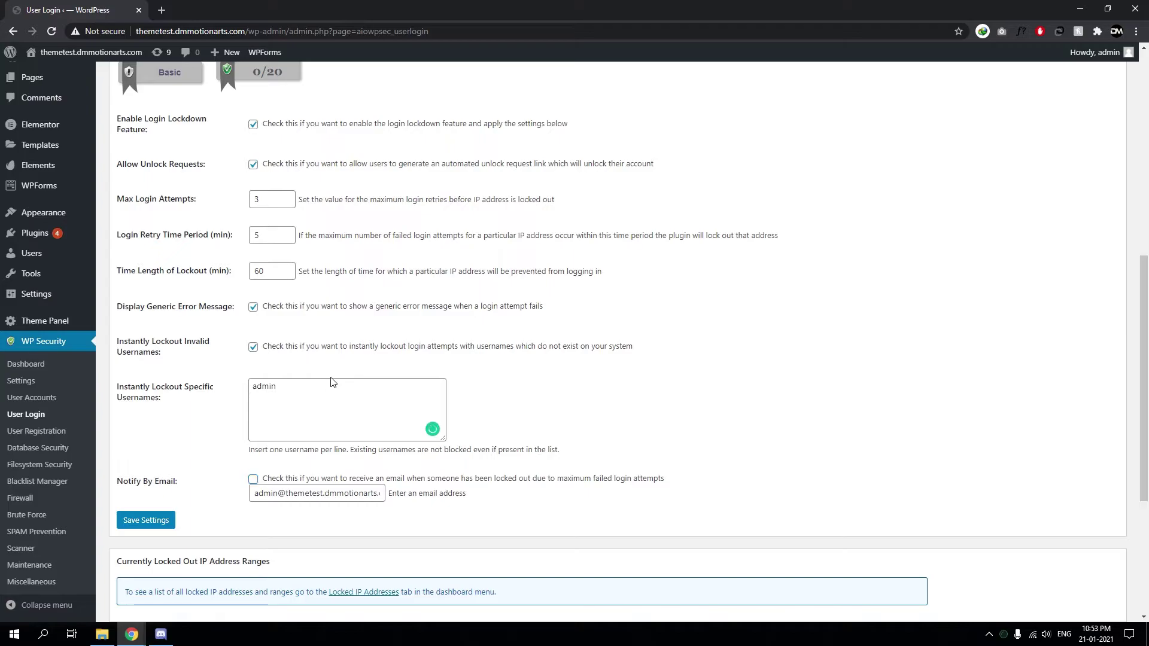
{"action": "key", "text": "Return"}
{"action": "type", "text": "te"}
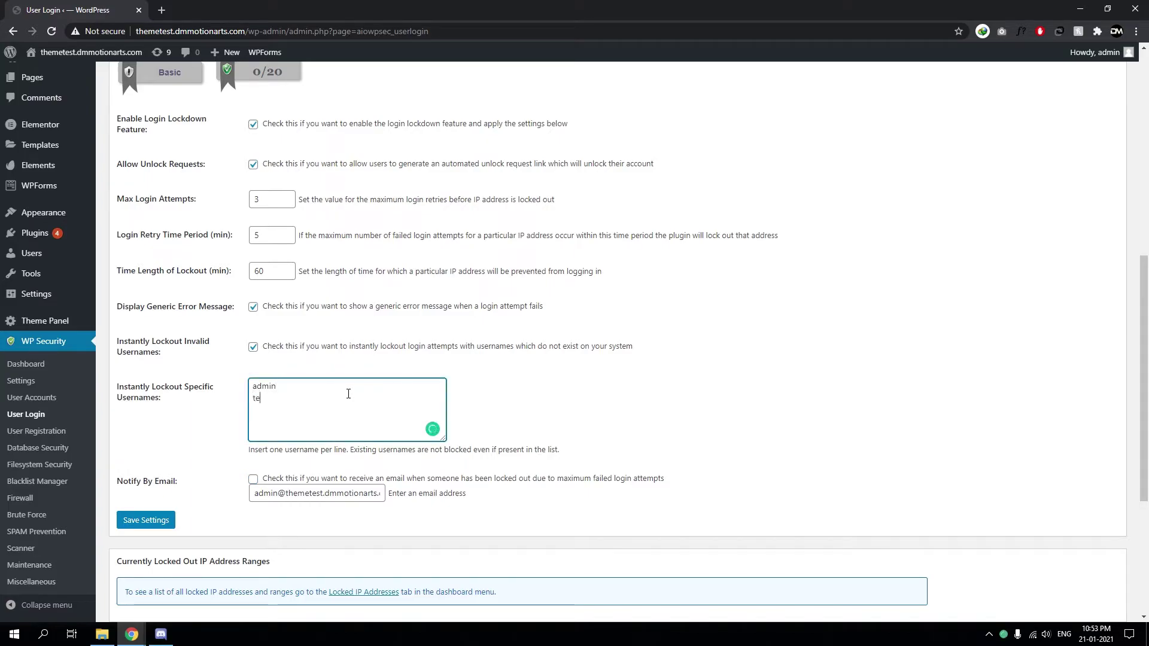
{"action": "type", "text": "st"}
{"action": "key", "text": "Return"}
{"action": "type", "text": "them"}
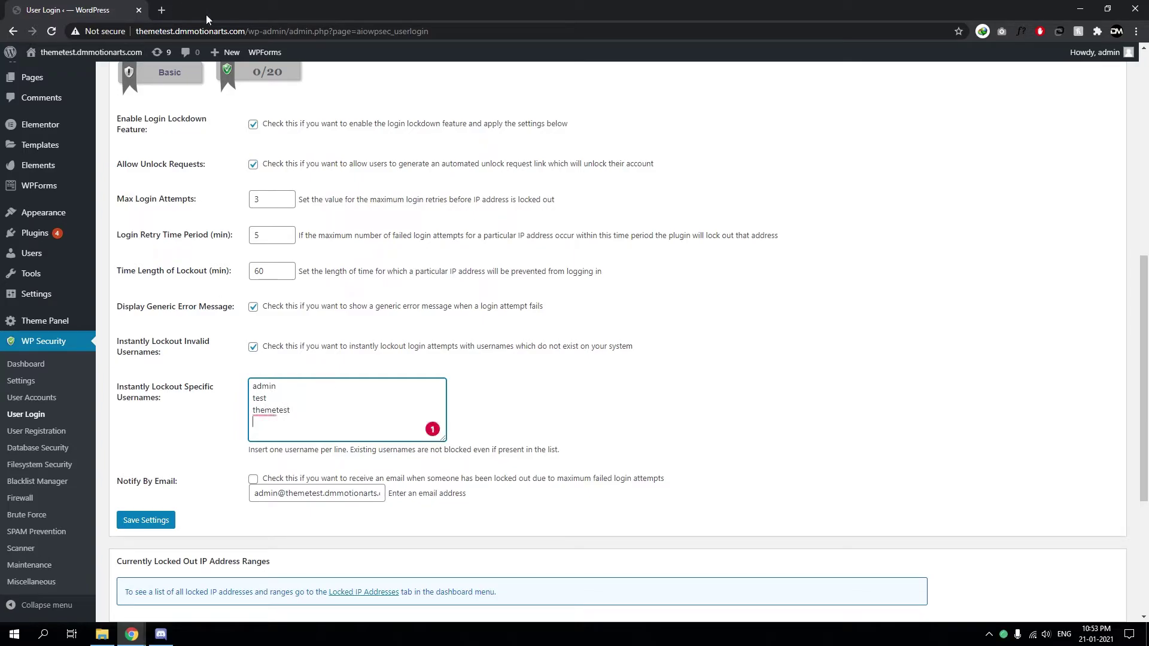
{"action": "left_click", "coordinate": [228, 37]}
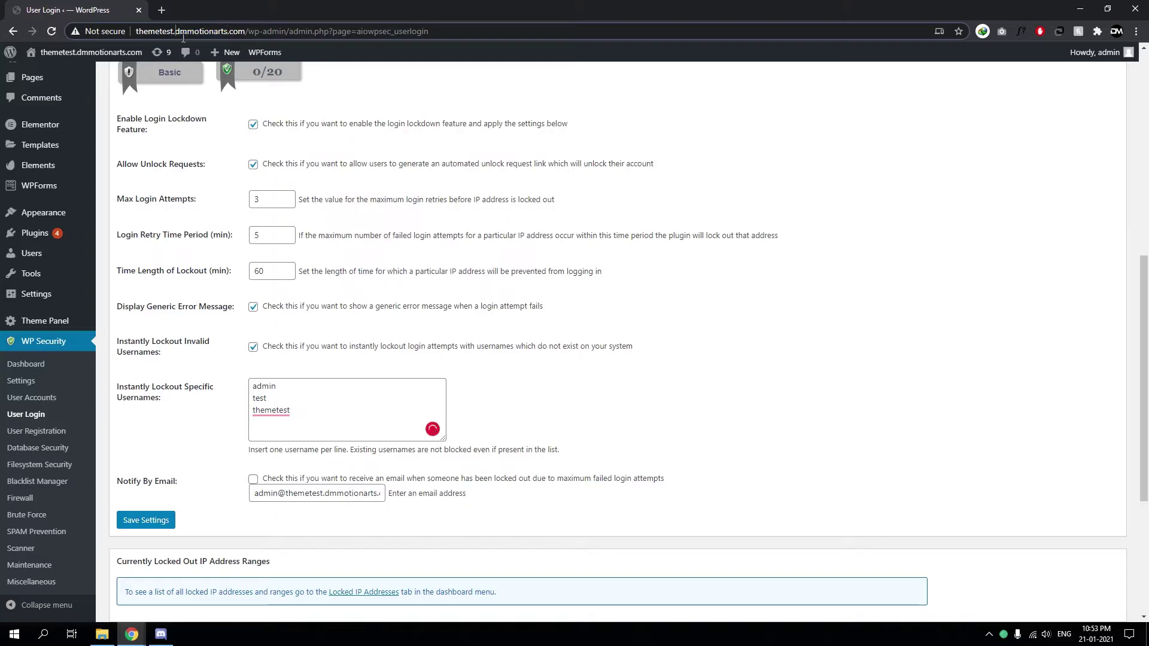
{"action": "left_click_drag", "start_coordinate": [175, 33], "coordinate": [245, 34]}
{"action": "left_click", "coordinate": [247, 34]}
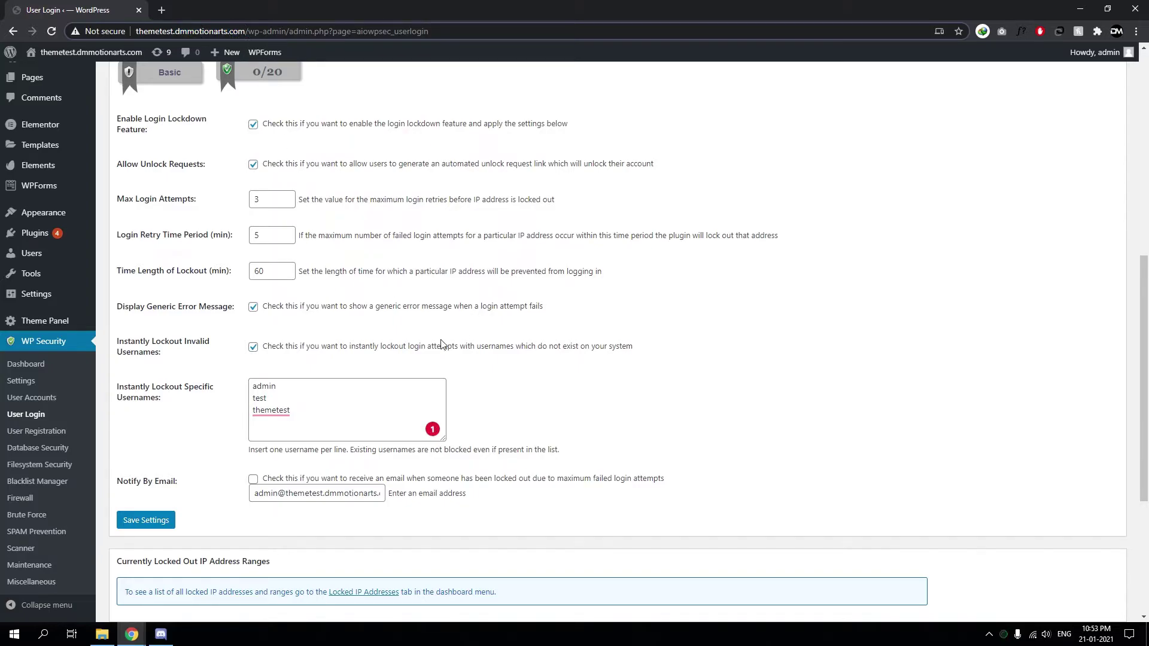
{"action": "left_click", "coordinate": [319, 440]}
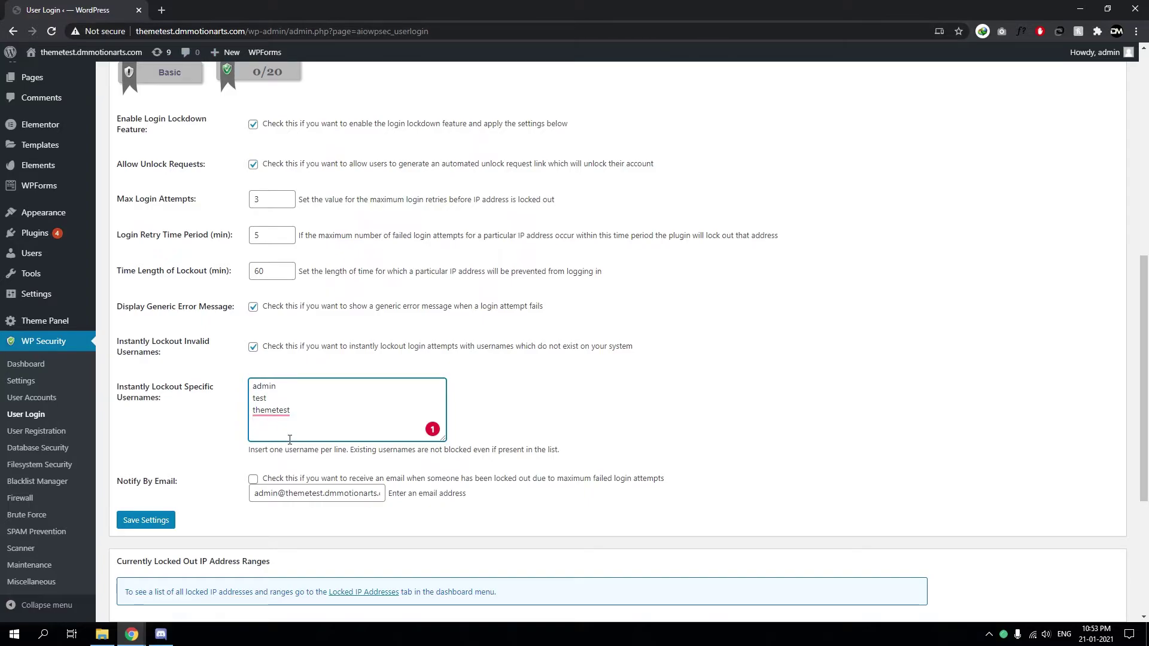
{"action": "type", "text": "dmmotionar"}
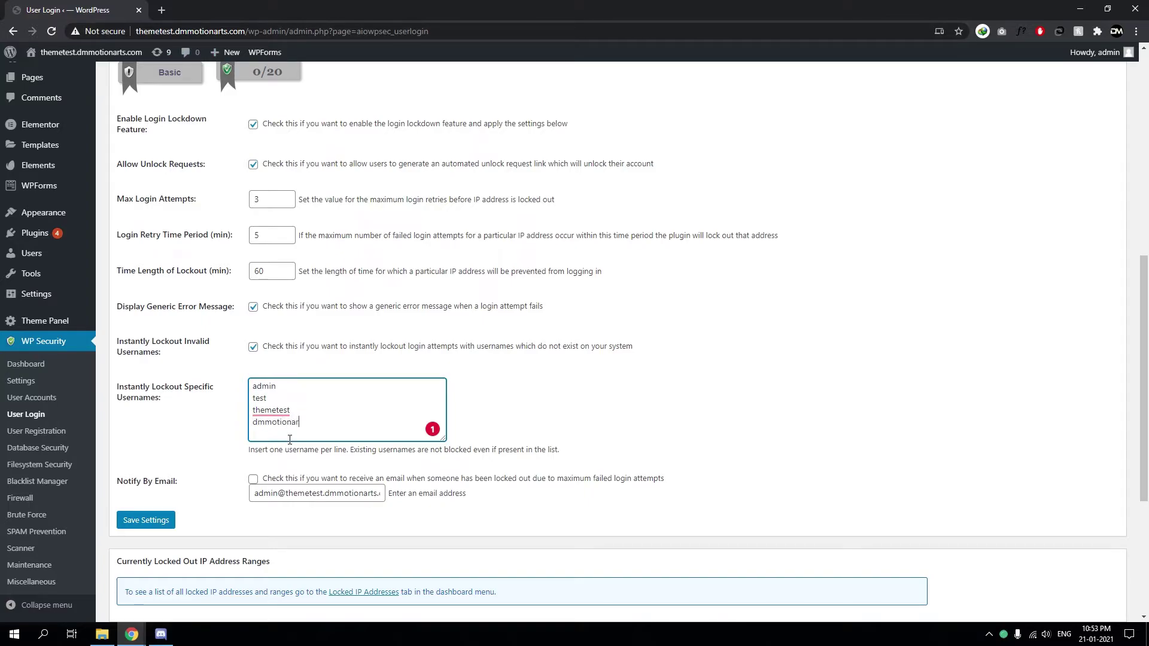
{"action": "type", "text": "ts"}
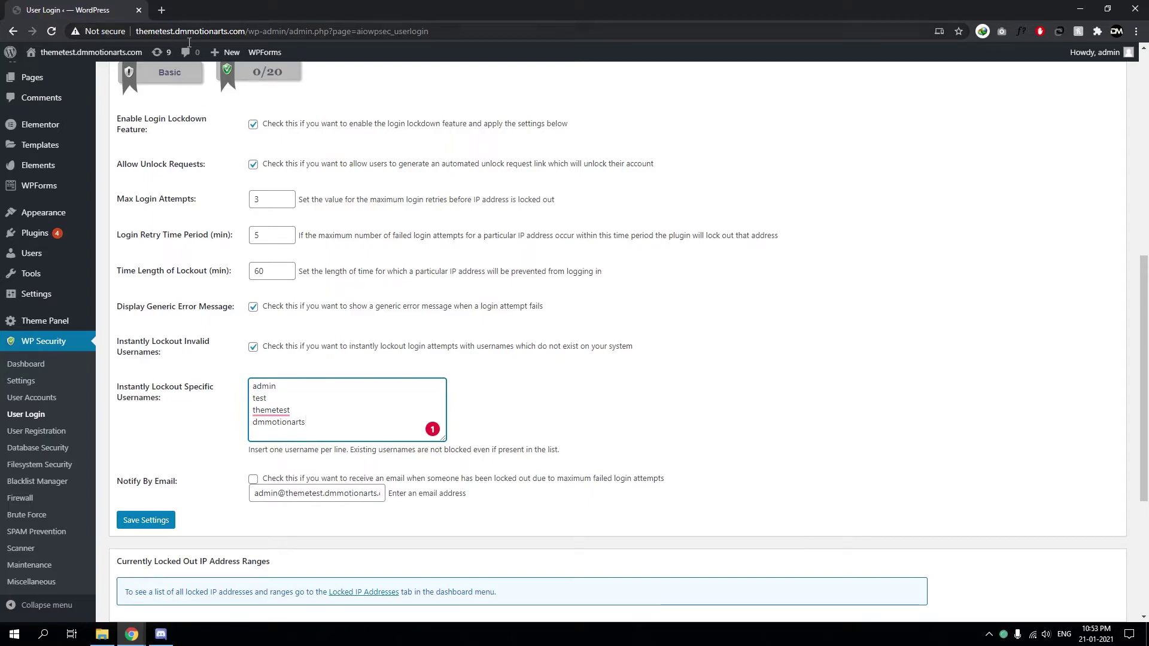
{"action": "right_click", "coordinate": [304, 413]}
{"action": "left_click", "coordinate": [284, 389]}
{"action": "left_click", "coordinate": [335, 426]}
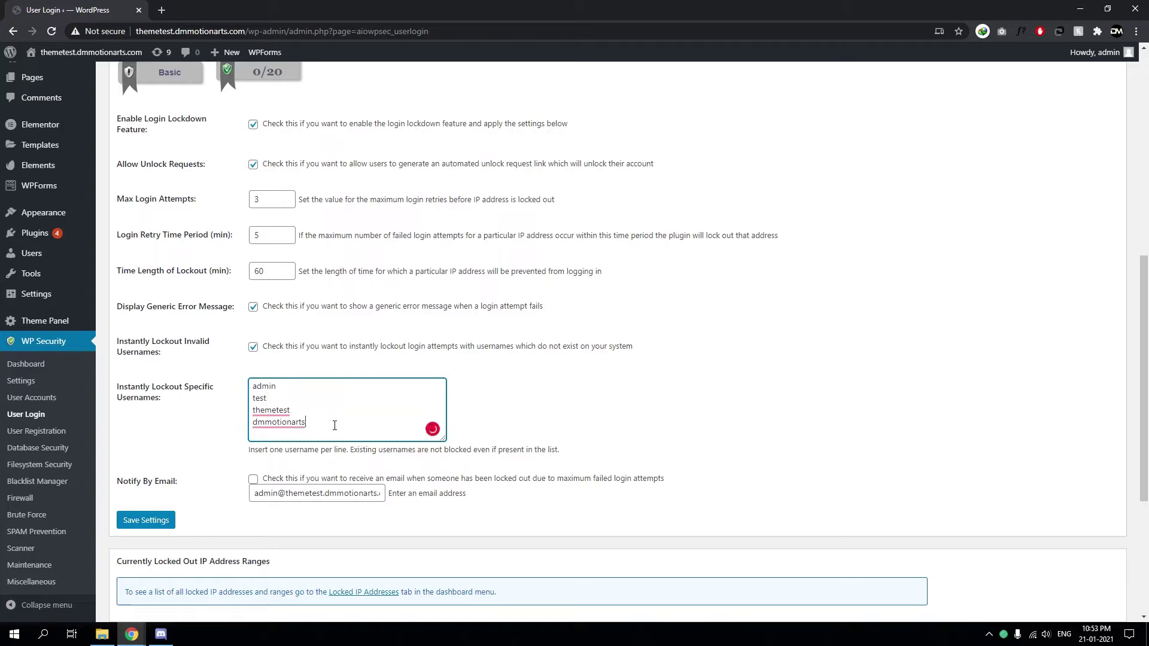
Review the email notification option and save the login lockdown settings
{"action": "triple_click", "coordinate": [168, 397]}
{"action": "double_click", "coordinate": [173, 386]}
{"action": "left_click", "coordinate": [170, 356]}
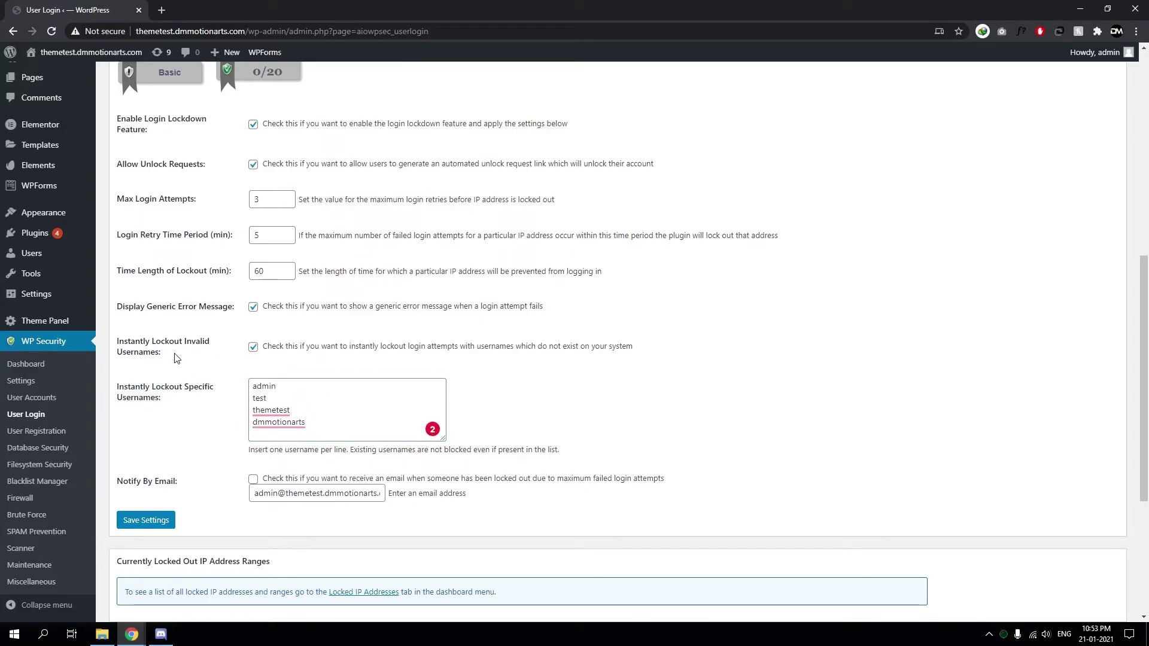
{"action": "left_click_drag", "start_coordinate": [177, 357], "coordinate": [186, 361]}
{"action": "scroll", "coordinate": [170, 430], "scroll_direction": "down", "scroll_amount": 1}
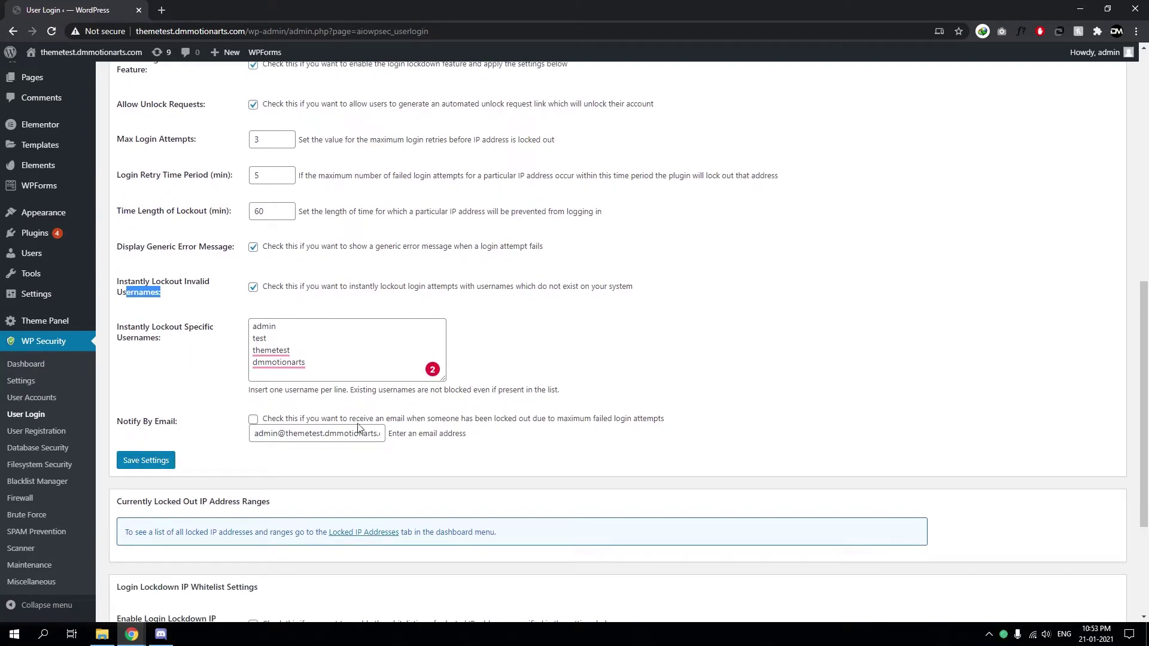
{"action": "left_click_drag", "start_coordinate": [358, 427], "coordinate": [429, 423]}
{"action": "left_click", "coordinate": [292, 424]}
{"action": "left_click_drag", "start_coordinate": [542, 422], "coordinate": [640, 421]}
{"action": "triple_click", "coordinate": [312, 443]}
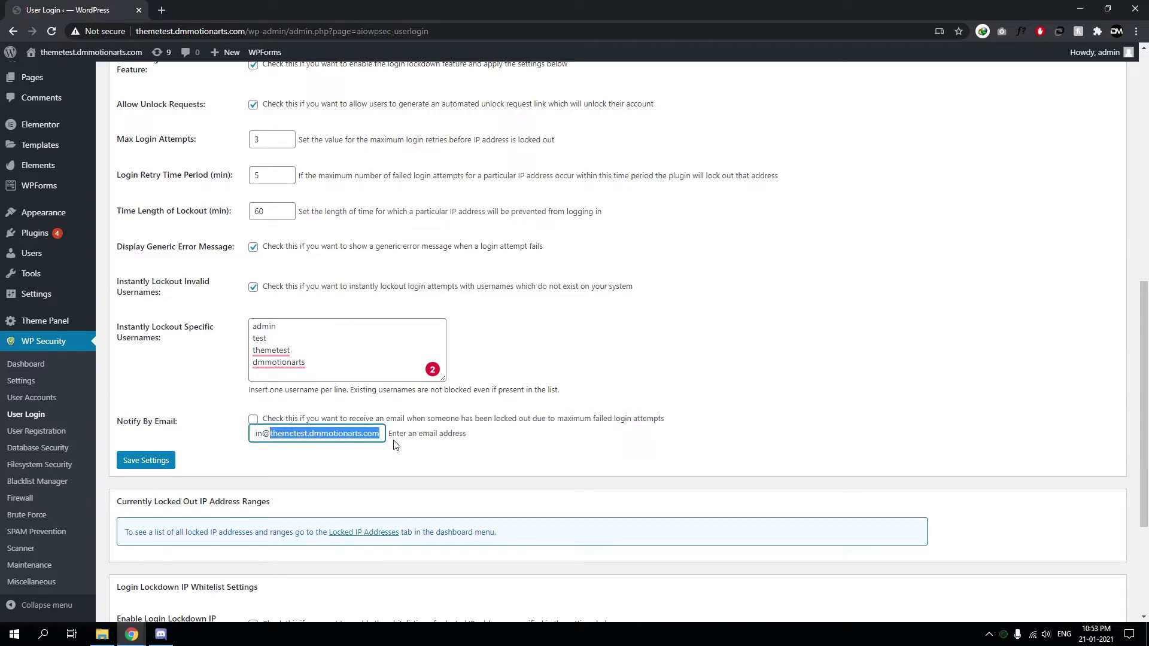
{"action": "left_click", "coordinate": [398, 446]}
{"action": "left_click", "coordinate": [145, 460]}
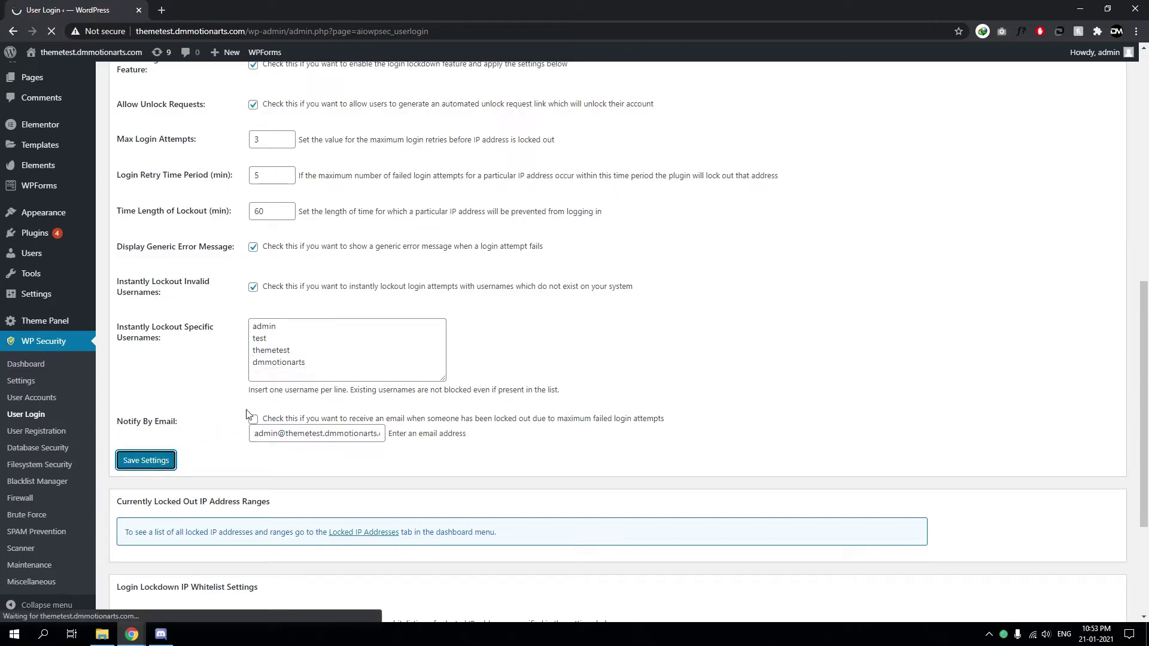
{"action": "scroll", "coordinate": [88, 372], "scroll_direction": "down", "scroll_amount": 9}
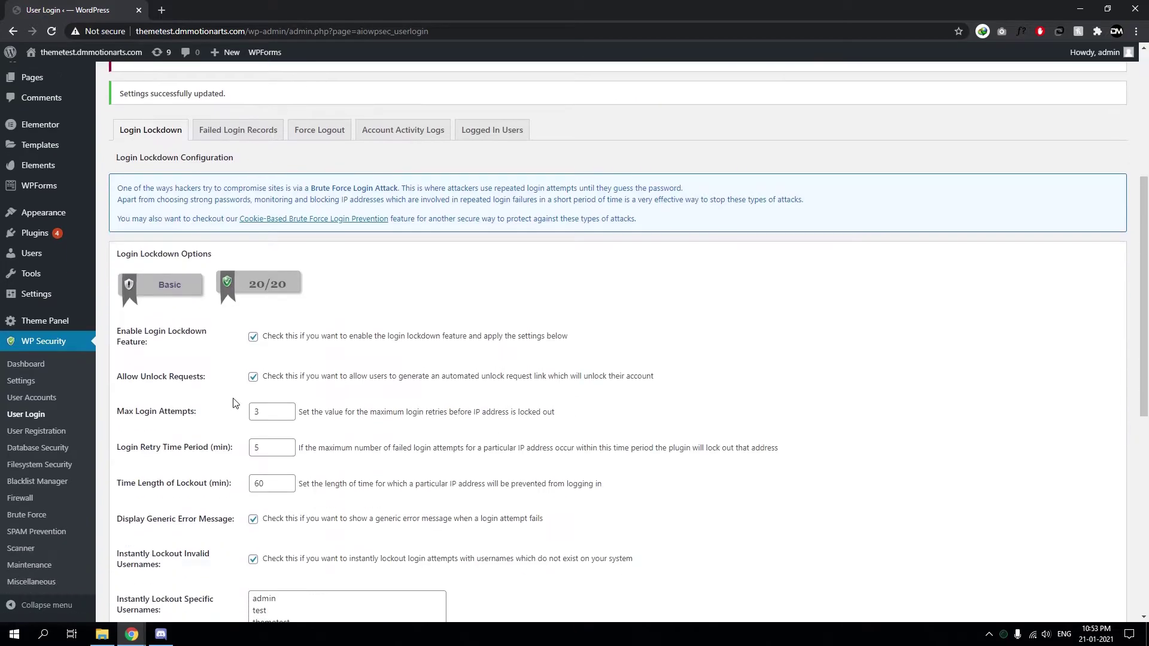
Tick 'Enable manual approval of new registrations' on the User Registration page
{"action": "left_click", "coordinate": [43, 431]}
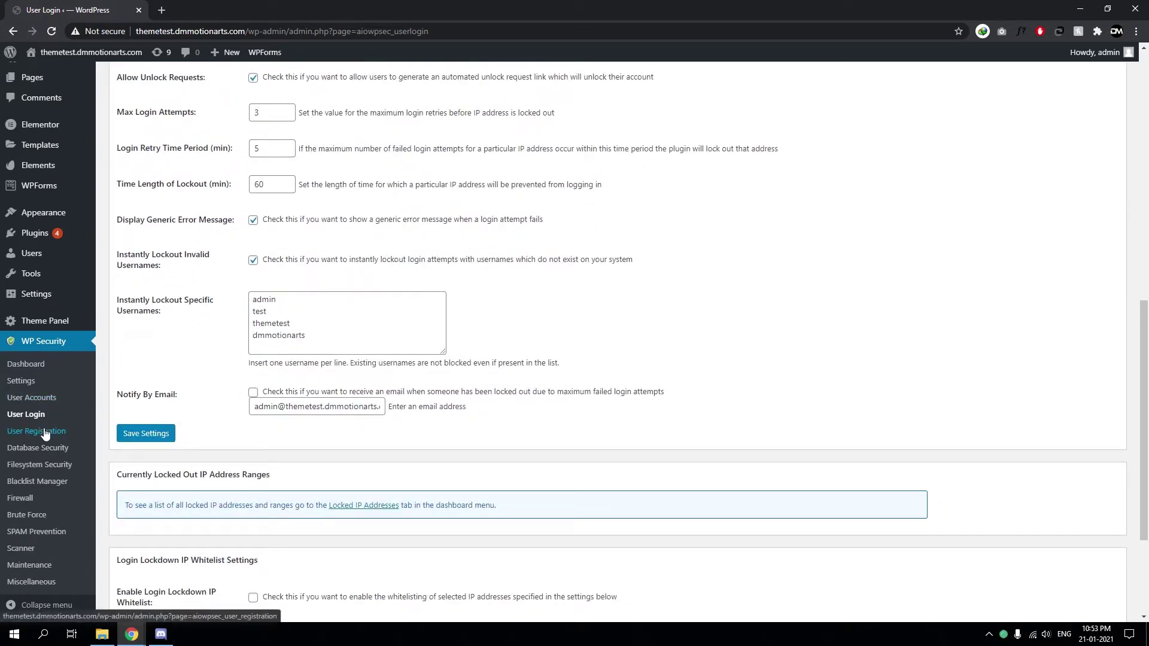
{"action": "scroll", "coordinate": [145, 425], "scroll_direction": "down", "scroll_amount": 4}
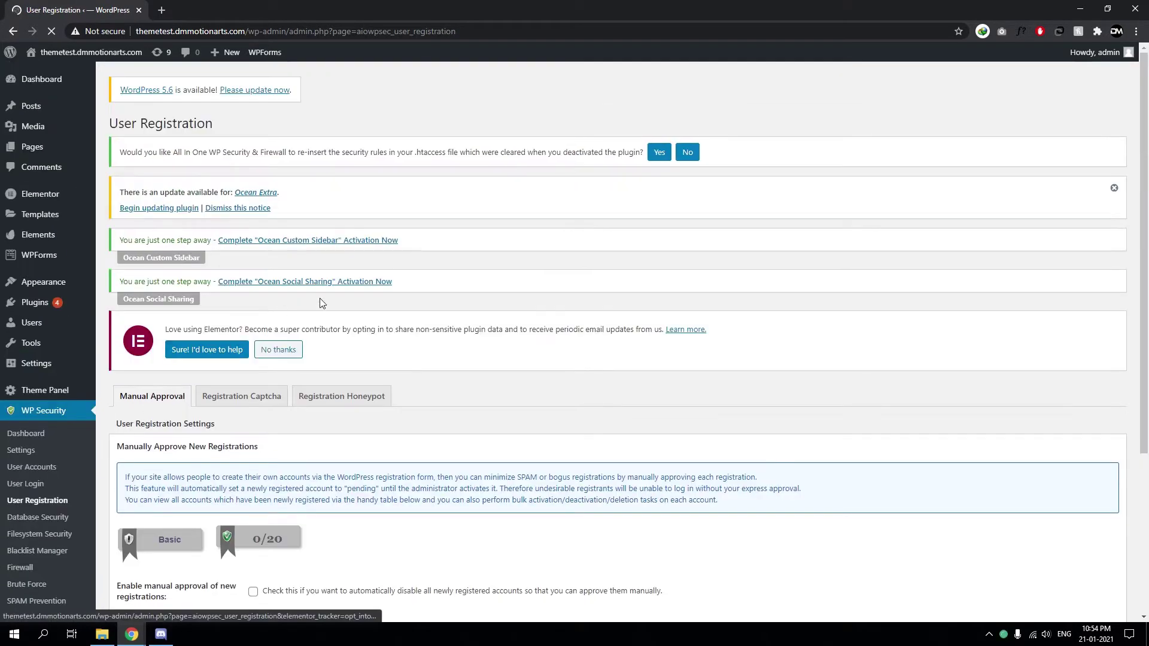
{"action": "scroll", "coordinate": [371, 306], "scroll_direction": "down", "scroll_amount": 4}
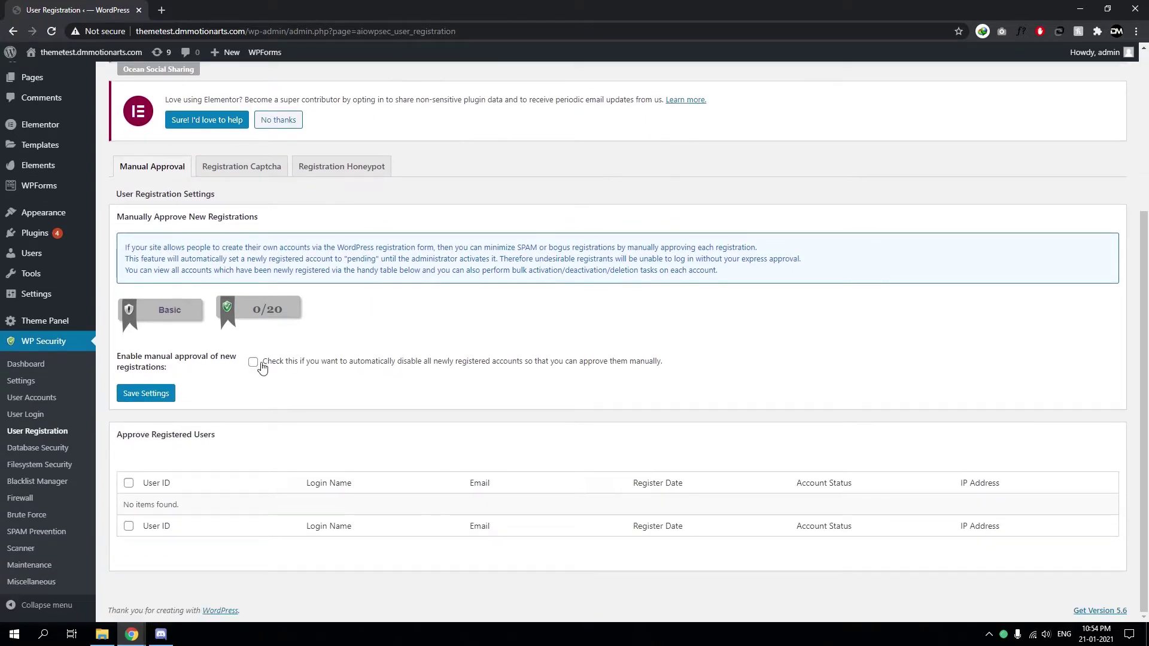
{"action": "left_click_drag", "start_coordinate": [170, 364], "coordinate": [131, 367]}
{"action": "left_click", "coordinate": [122, 377]}
{"action": "triple_click", "coordinate": [171, 371]}
{"action": "left_click", "coordinate": [174, 374]}
{"action": "triple_click", "coordinate": [173, 374]}
{"action": "left_click", "coordinate": [116, 355]}
{"action": "left_click_drag", "start_coordinate": [115, 355], "coordinate": [739, 382]}
{"action": "left_click", "coordinate": [174, 372]}
{"action": "left_click", "coordinate": [117, 357]}
{"action": "left_click", "coordinate": [169, 373]}
{"action": "left_click", "coordinate": [119, 353]}
{"action": "left_click", "coordinate": [739, 382]}
Look through the Database Security and Filesystem Security settings pages
{"action": "left_click", "coordinate": [59, 456]}
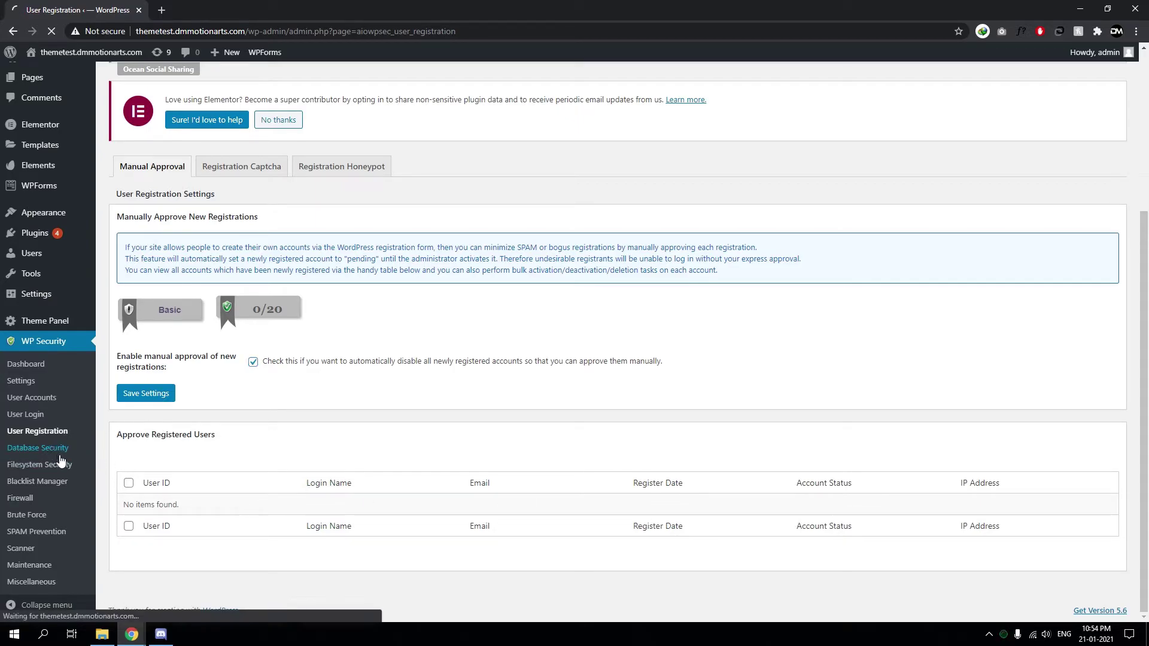
{"action": "scroll", "coordinate": [120, 449], "scroll_direction": "down", "scroll_amount": 3}
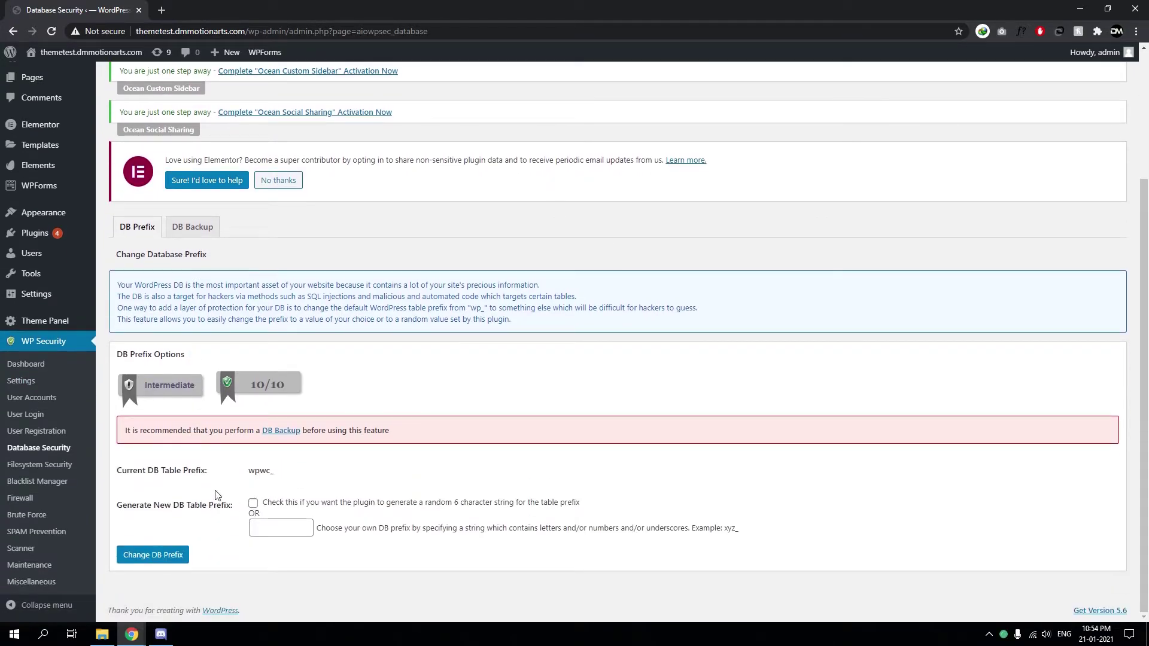
{"action": "left_click", "coordinate": [67, 467]}
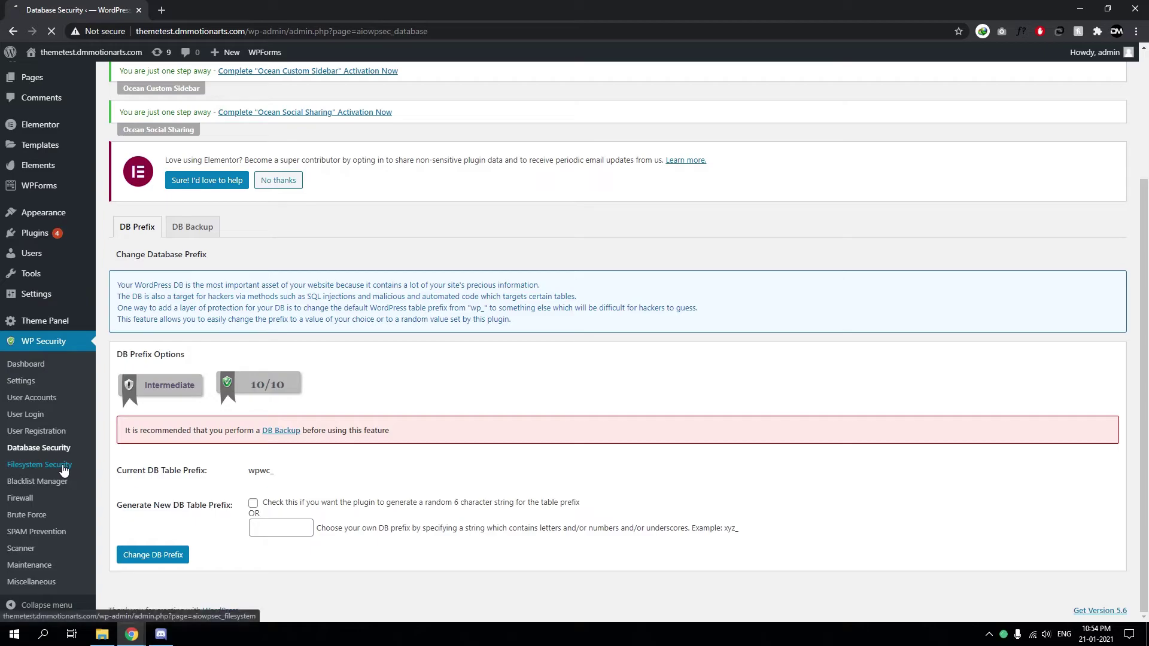
{"action": "scroll", "coordinate": [250, 439], "scroll_direction": "down", "scroll_amount": 1}
{"action": "scroll", "coordinate": [253, 436], "scroll_direction": "down", "scroll_amount": 1}
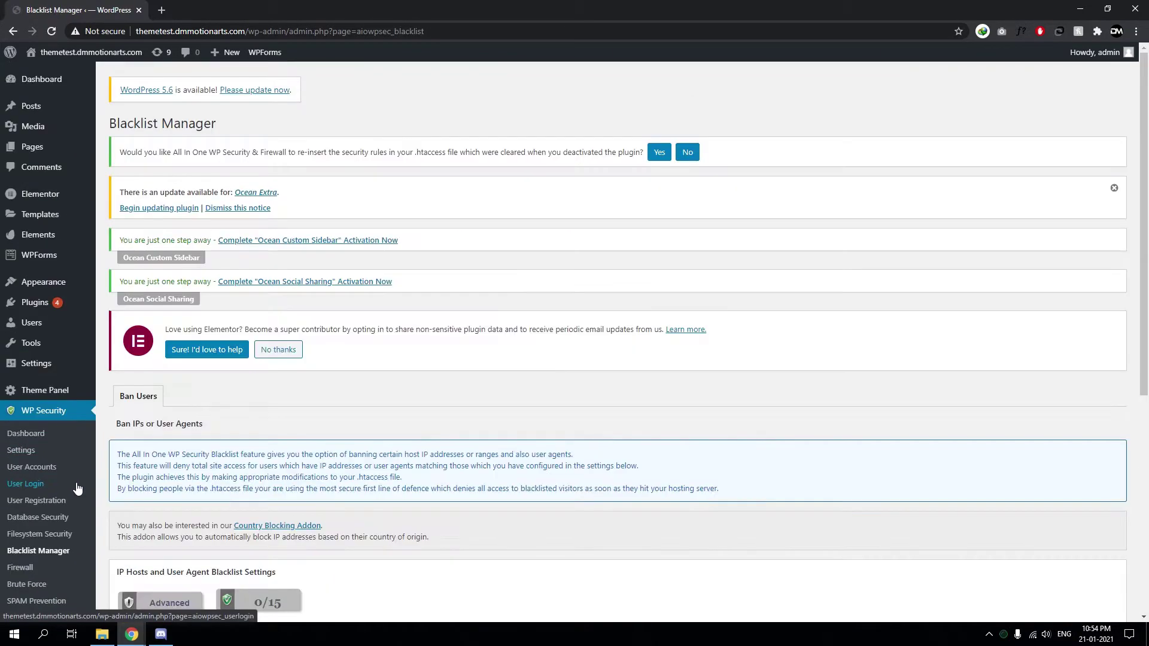
{"action": "scroll", "coordinate": [230, 449], "scroll_direction": "down", "scroll_amount": 4}
{"action": "scroll", "coordinate": [239, 353], "scroll_direction": "down", "scroll_amount": 1}
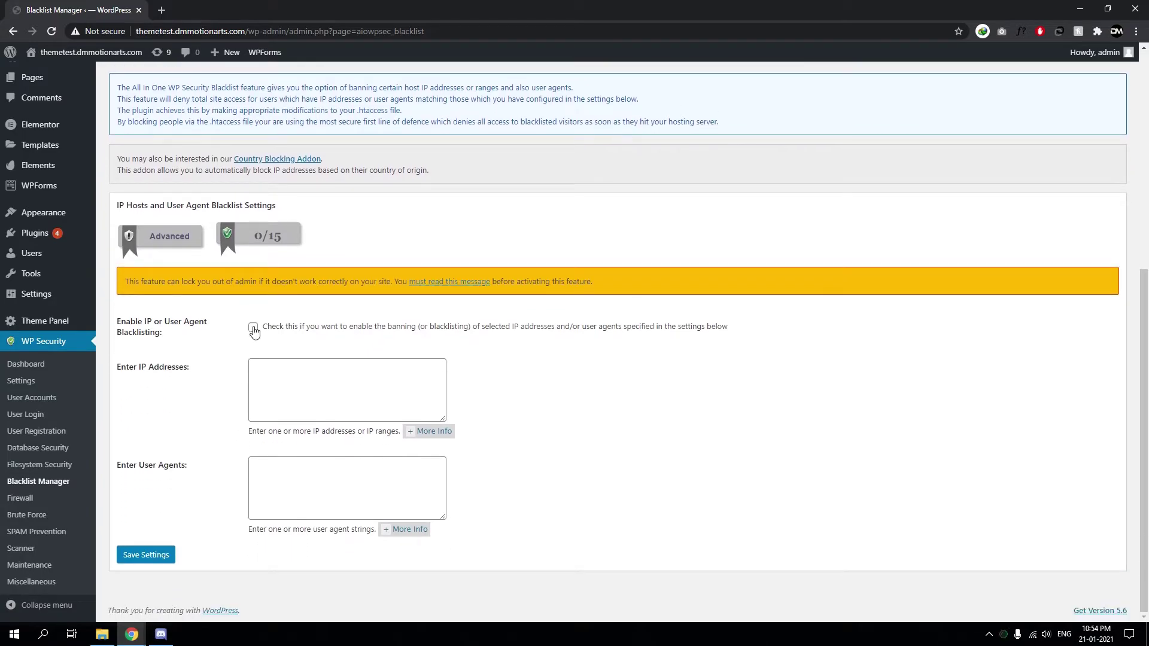
Tick Enable IP or User Agent Blacklisting, leaving the IP and User Agent lists empty
{"action": "left_click", "coordinate": [254, 327]}
{"action": "left_click_drag", "start_coordinate": [200, 322], "coordinate": [165, 338]}
{"action": "left_click", "coordinate": [149, 327]}
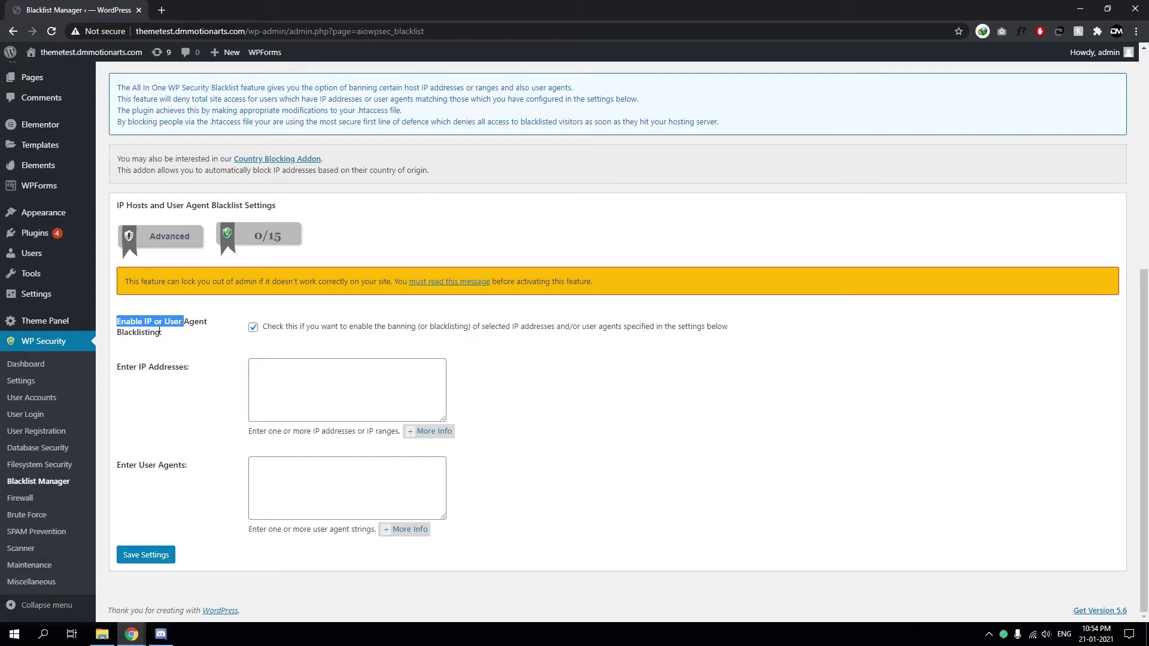
{"action": "left_click", "coordinate": [174, 323]}
{"action": "double_click", "coordinate": [174, 322]}
{"action": "left_click", "coordinate": [384, 334]}
{"action": "left_click_drag", "start_coordinate": [385, 334], "coordinate": [647, 336]}
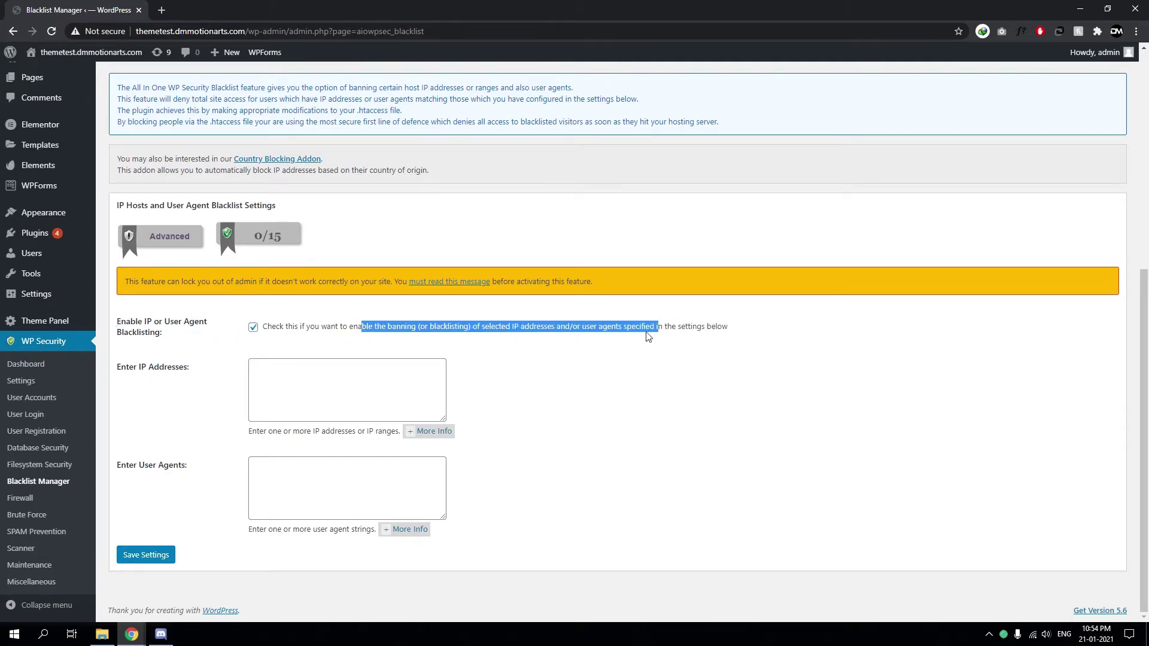
{"action": "left_click", "coordinate": [276, 370]}
{"action": "left_click", "coordinate": [356, 392]}
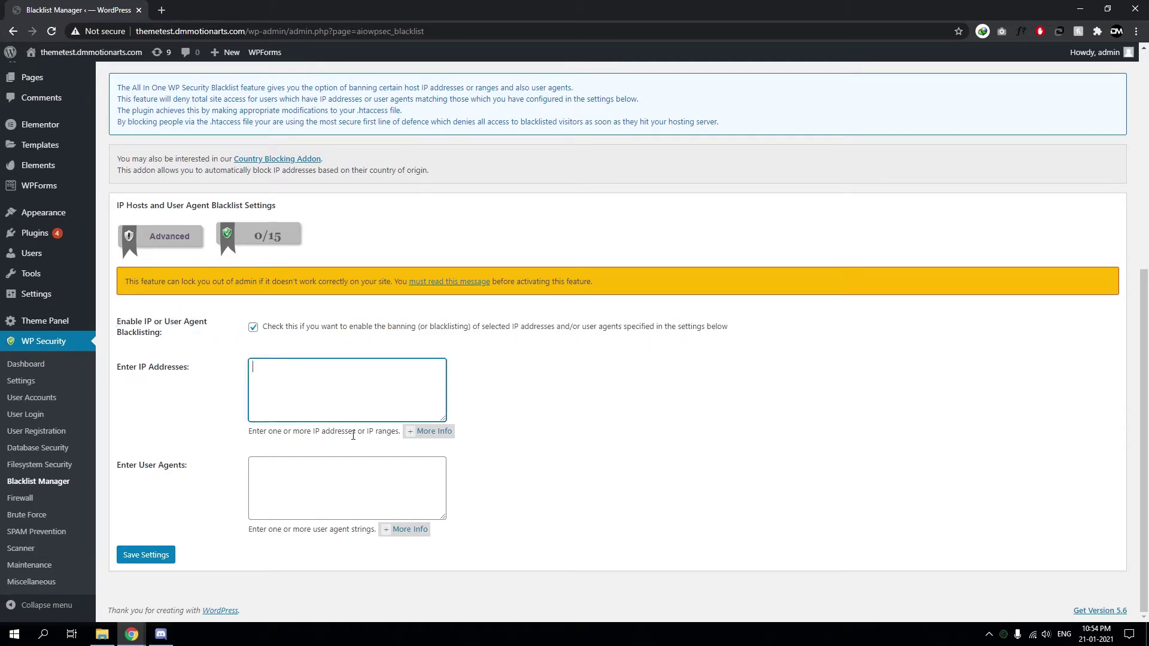
{"action": "key", "text": "Tab"}
{"action": "left_click", "coordinate": [348, 389]}
{"action": "key", "text": "Tab"}
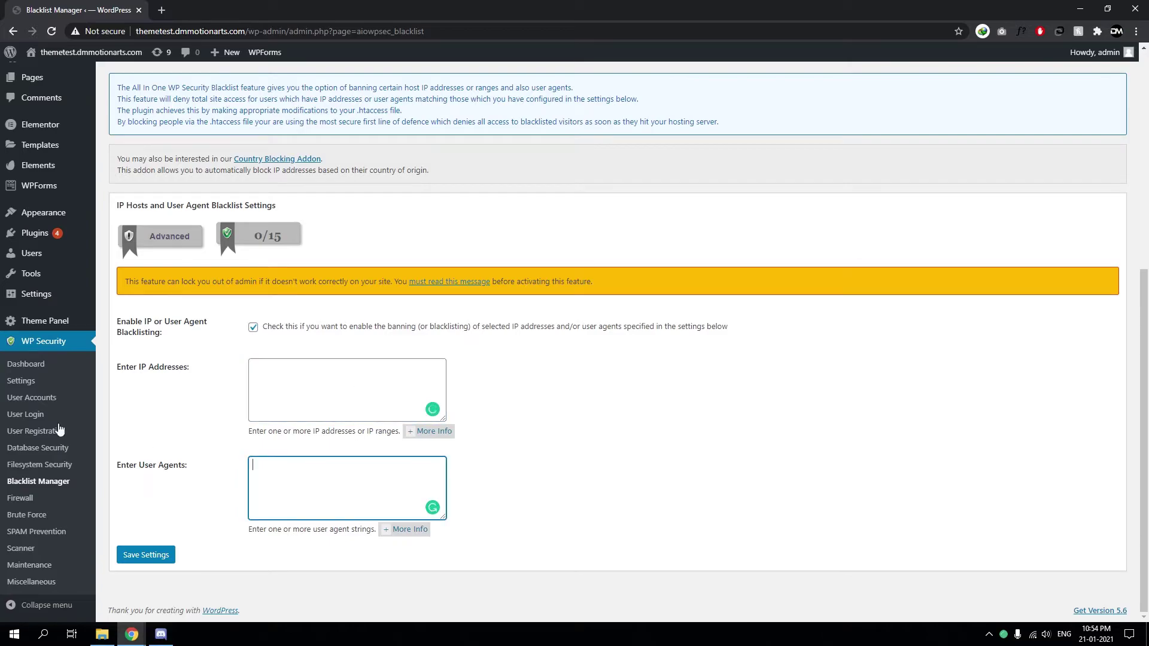
{"action": "left_click", "coordinate": [27, 496]}
Tick Enable Basic Firewall Protection, keep the 10 MB upload limit, and save the firewall settings
{"action": "scroll", "coordinate": [333, 425], "scroll_direction": "down", "scroll_amount": 4}
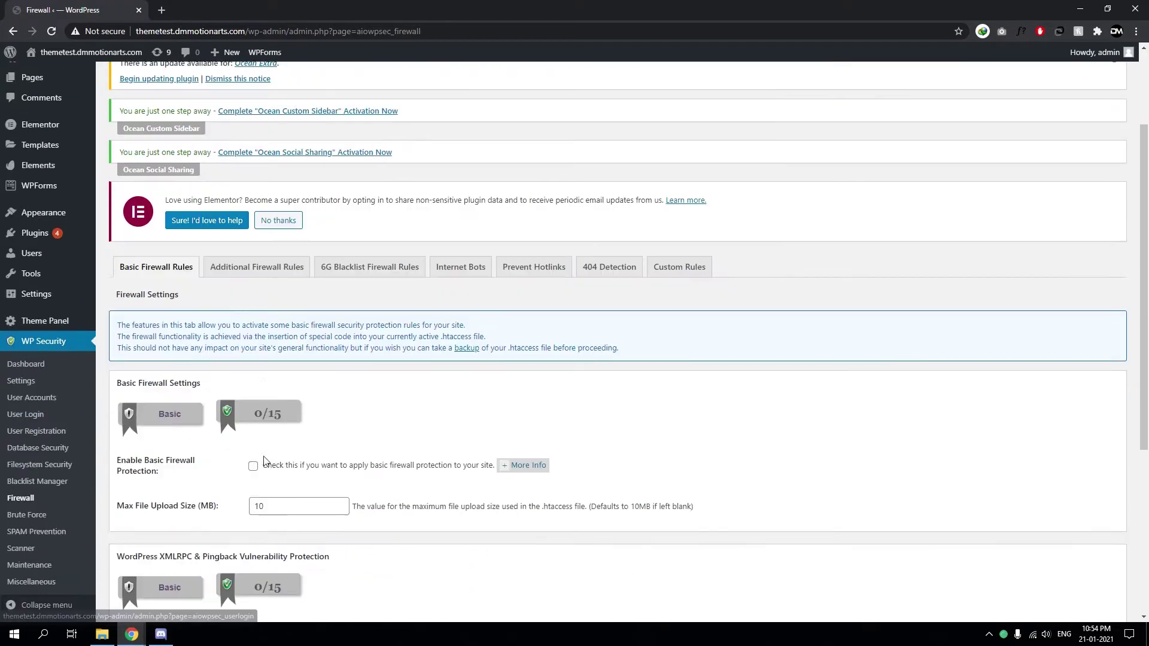
{"action": "left_click_drag", "start_coordinate": [322, 356], "coordinate": [483, 362]}
{"action": "left_click", "coordinate": [483, 362]}
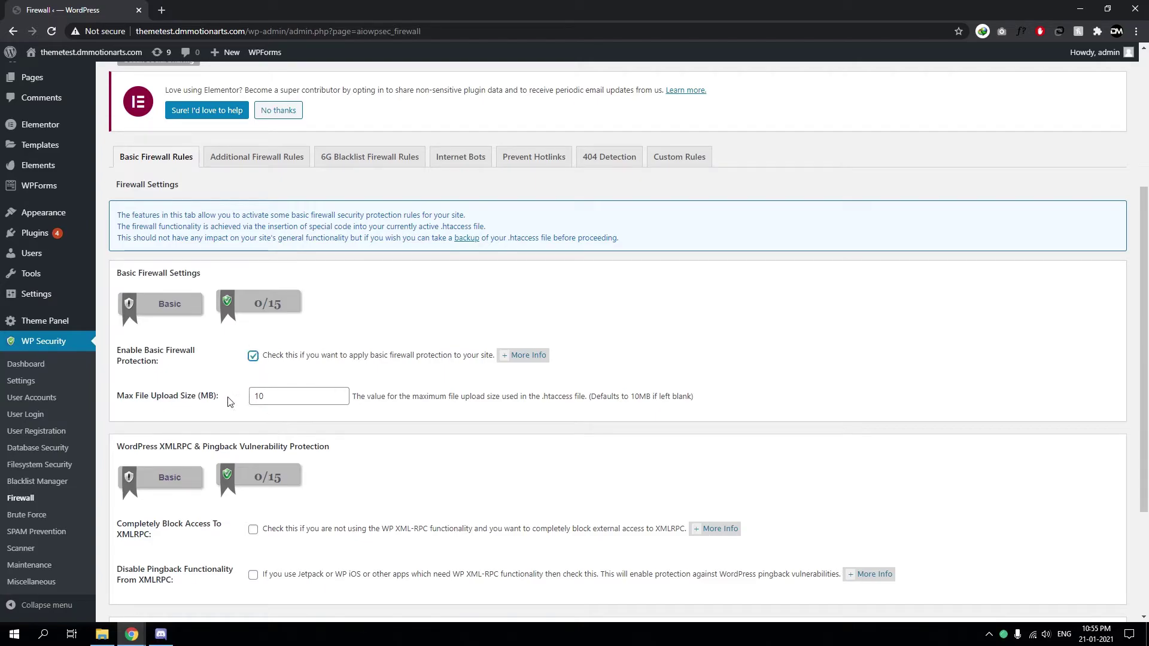
{"action": "left_click", "coordinate": [237, 373]}
{"action": "left_click_drag", "start_coordinate": [426, 398], "coordinate": [566, 397]}
{"action": "left_click_drag", "start_coordinate": [644, 397], "coordinate": [679, 398]}
{"action": "left_click", "coordinate": [424, 406]}
{"action": "left_click_drag", "start_coordinate": [340, 396], "coordinate": [258, 396]}
{"action": "mouse_move", "coordinate": [179, 396]}
{"action": "left_mouse_down"}
{"action": "mouse_move", "coordinate": [160, 401]}
{"action": "mouse_move", "coordinate": [201, 399]}
{"action": "left_mouse_up"}
{"action": "left_click", "coordinate": [204, 399]}
{"action": "left_click_drag", "start_coordinate": [293, 398], "coordinate": [235, 399]}
{"action": "scroll", "coordinate": [233, 417], "scroll_direction": "down", "scroll_amount": 2}
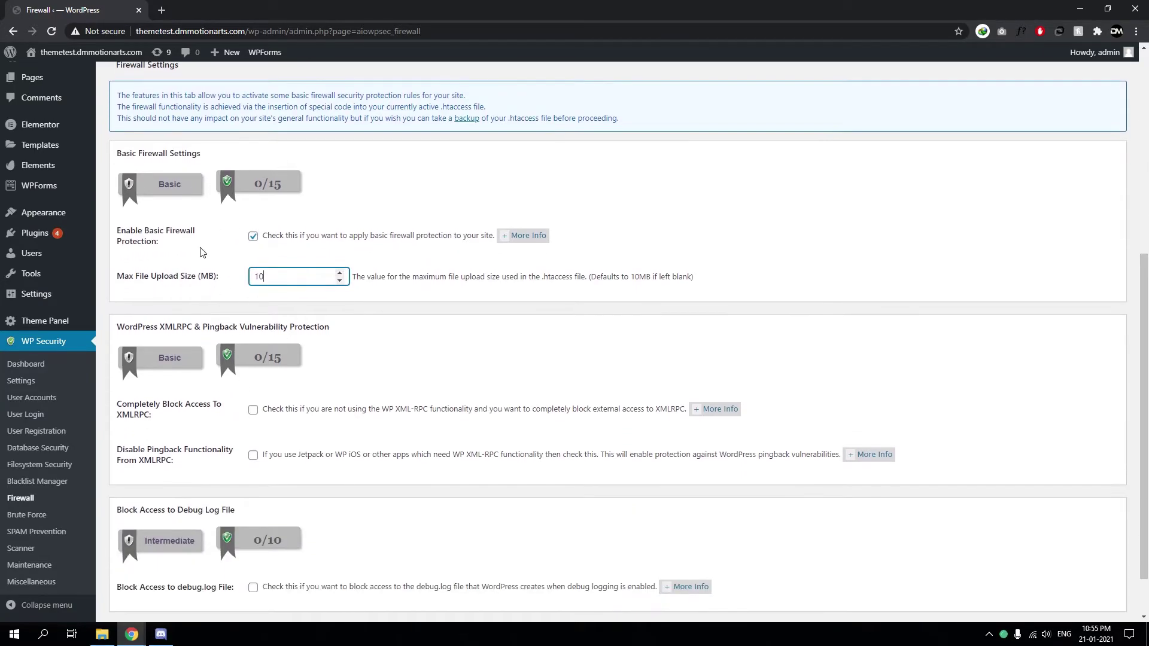
{"action": "scroll", "coordinate": [194, 381], "scroll_direction": "down", "scroll_amount": 1}
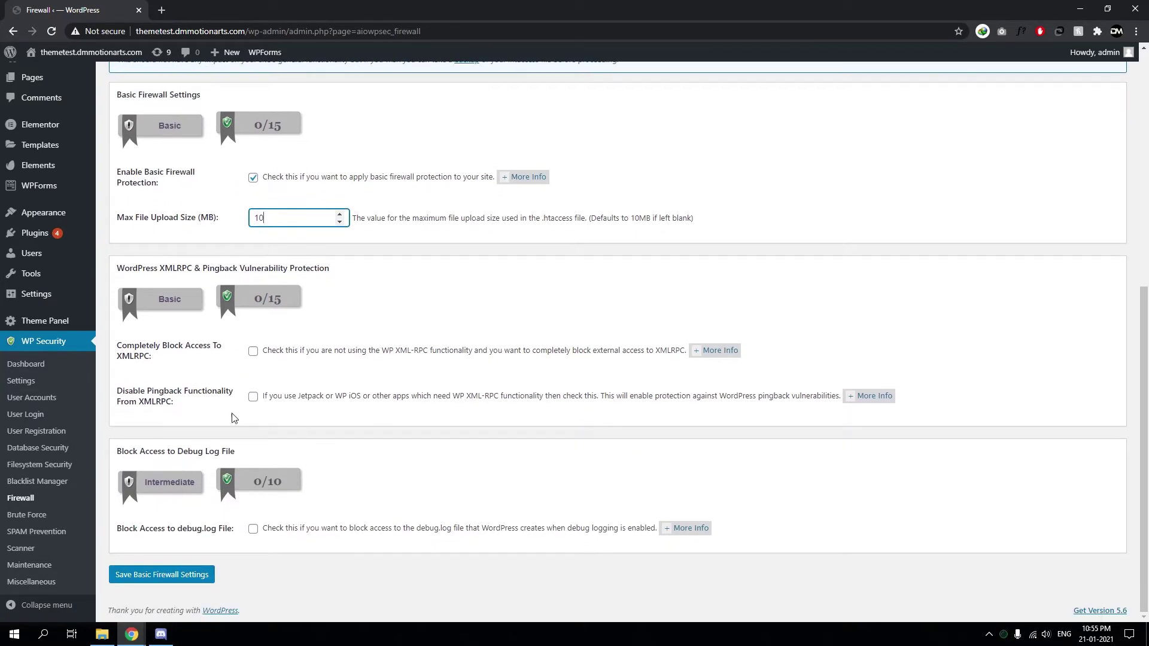
{"action": "left_click", "coordinate": [195, 576]}
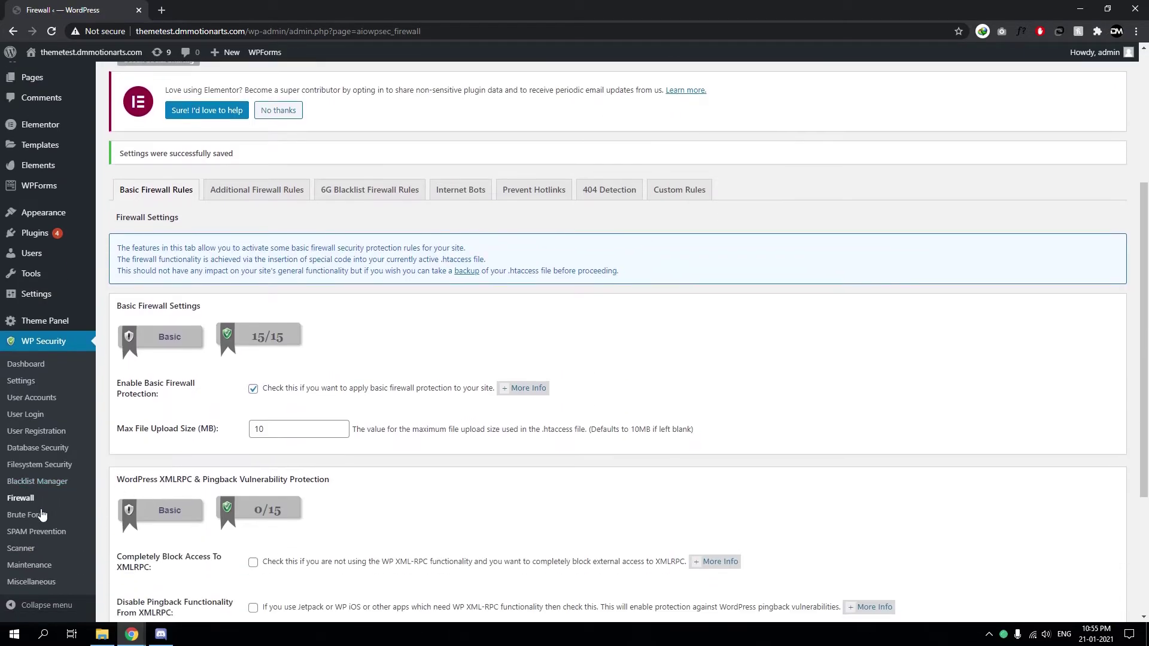
{"action": "left_click", "coordinate": [42, 515]}
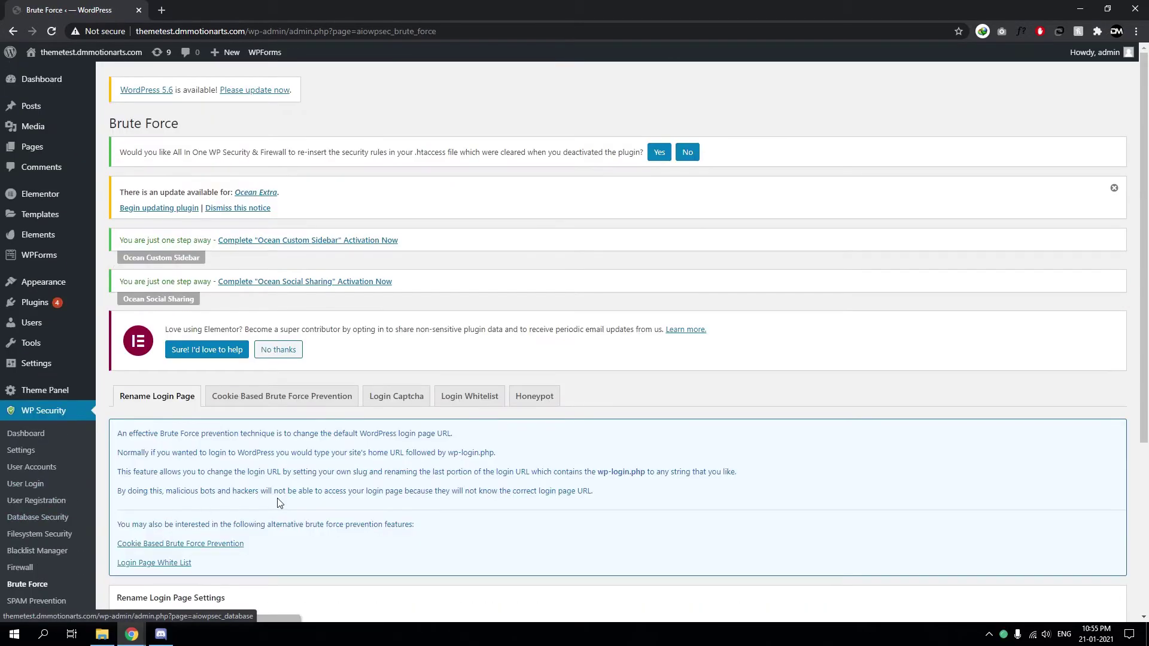
{"action": "scroll", "coordinate": [298, 518], "scroll_direction": "down", "scroll_amount": 2}
{"action": "scroll", "coordinate": [298, 519], "scroll_direction": "down", "scroll_amount": 1}
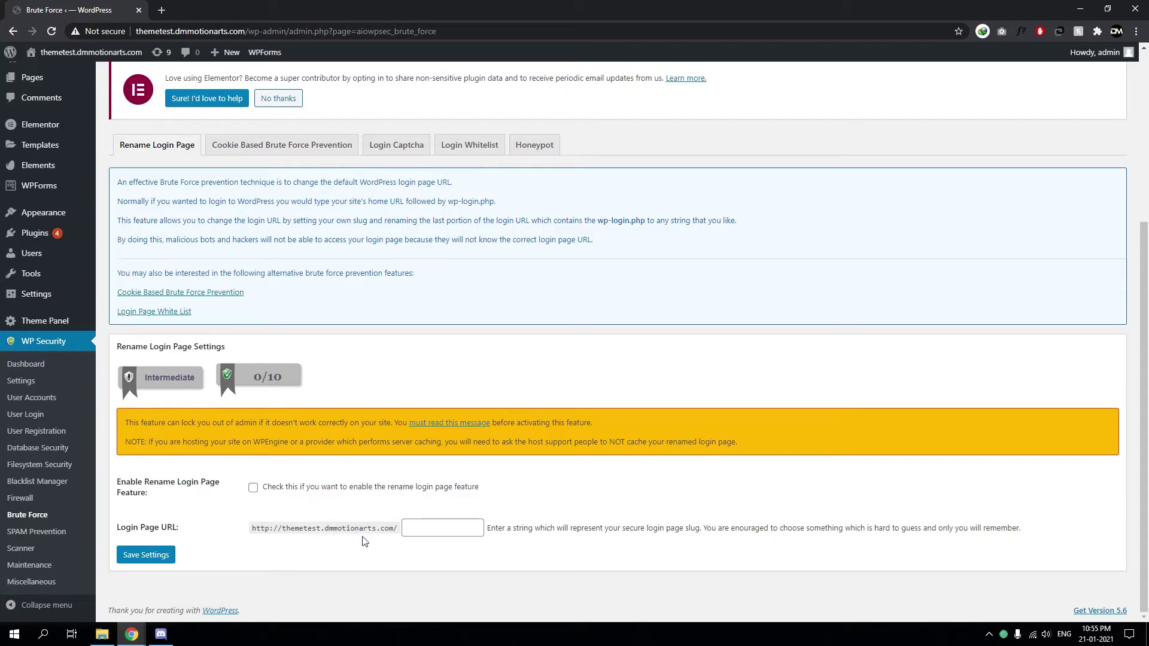
{"action": "left_click", "coordinate": [436, 531]}
{"action": "triple_click", "coordinate": [321, 495]}
{"action": "double_click", "coordinate": [314, 492]}
{"action": "double_click", "coordinate": [362, 493]}
{"action": "triple_click", "coordinate": [362, 492]}
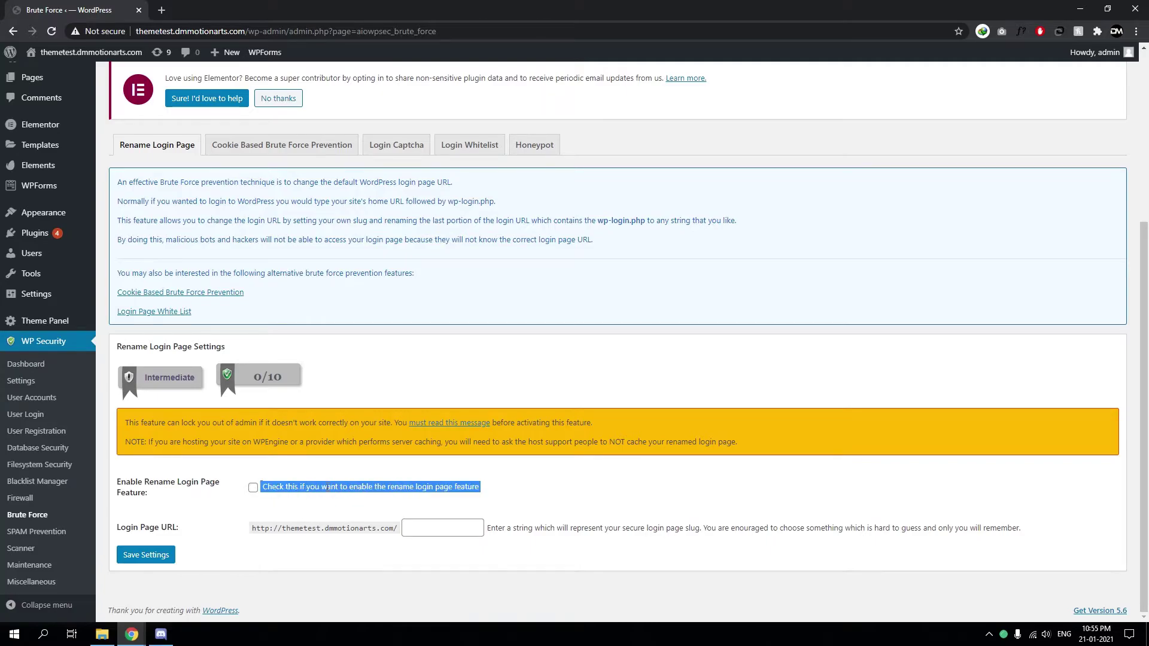
{"action": "double_click", "coordinate": [331, 492]}
{"action": "left_click", "coordinate": [353, 493]}
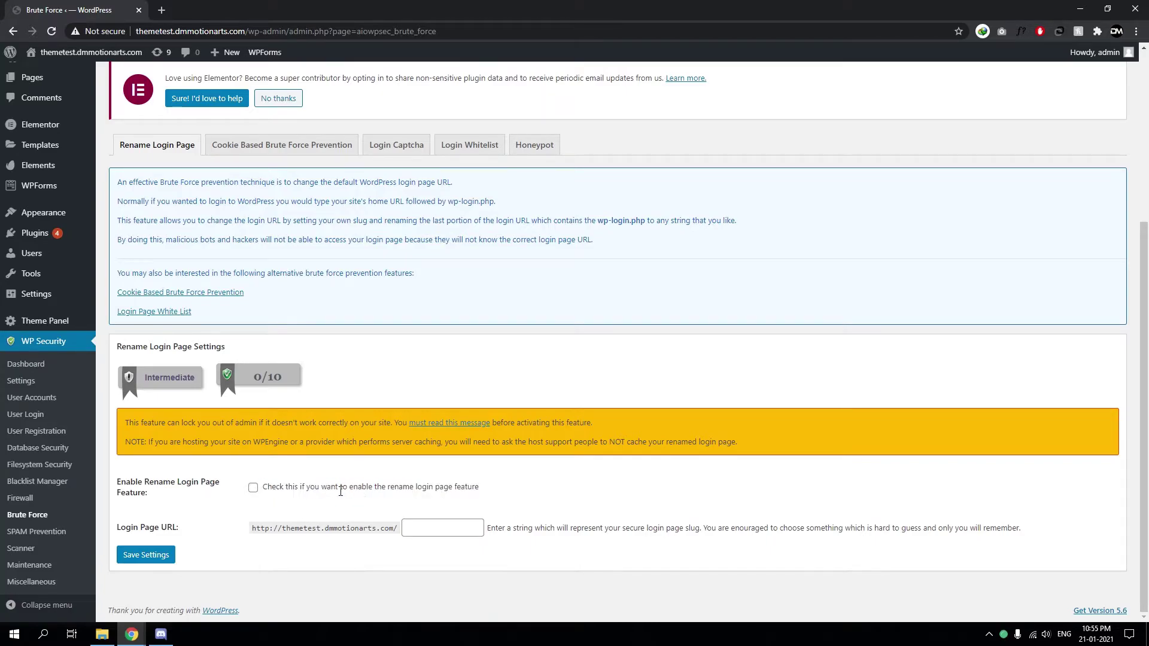
{"action": "double_click", "coordinate": [361, 486]}
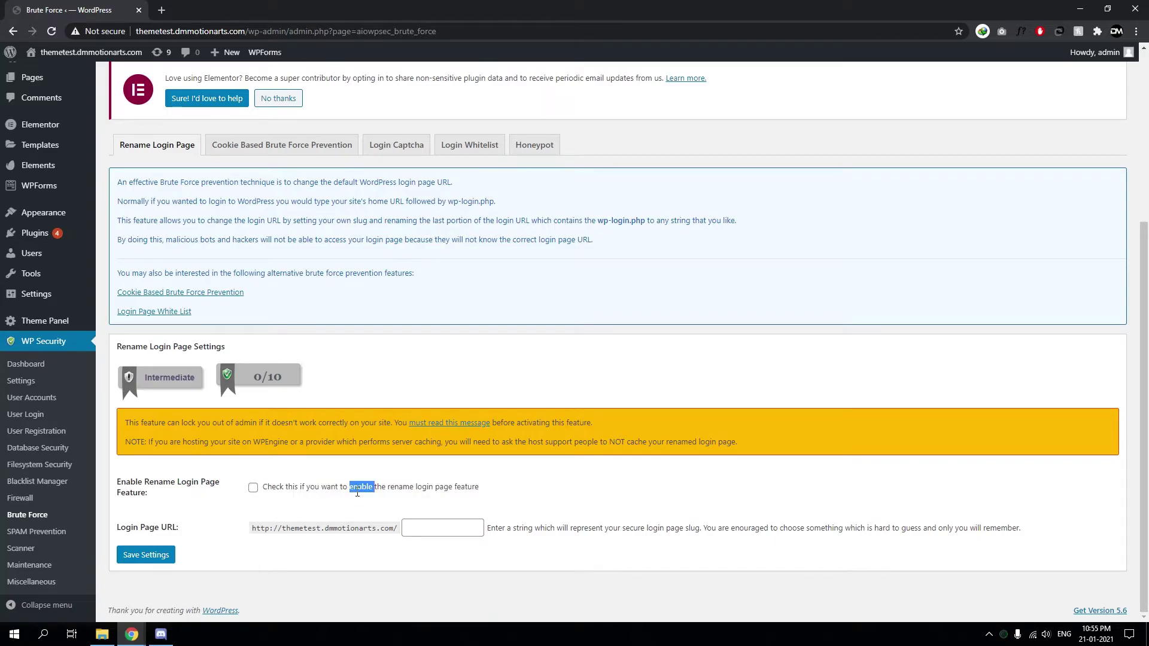
{"action": "double_click", "coordinate": [400, 489]}
{"action": "double_click", "coordinate": [381, 490]}
{"action": "double_click", "coordinate": [361, 490]}
{"action": "left_click", "coordinate": [492, 495]}
{"action": "triple_click", "coordinate": [475, 494]}
{"action": "left_click", "coordinate": [385, 522]}
{"action": "triple_click", "coordinate": [366, 538]}
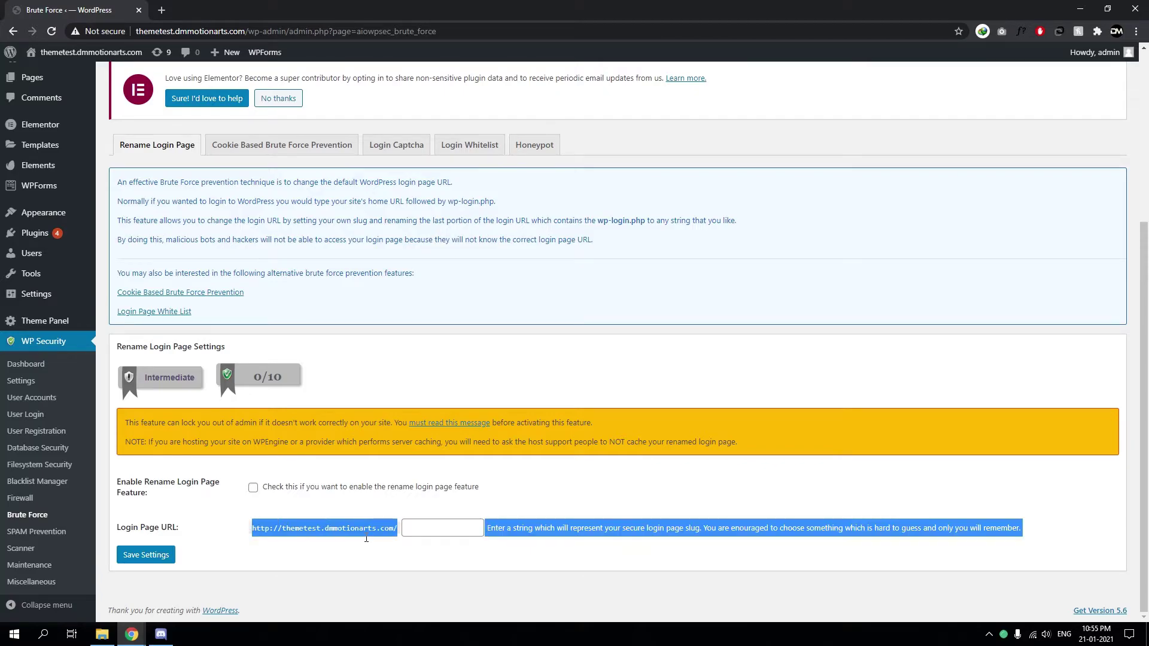
{"action": "left_click", "coordinate": [330, 514]}
{"action": "left_click_drag", "start_coordinate": [517, 537], "coordinate": [840, 538]}
{"action": "left_click_drag", "start_coordinate": [1028, 537], "coordinate": [488, 528]}
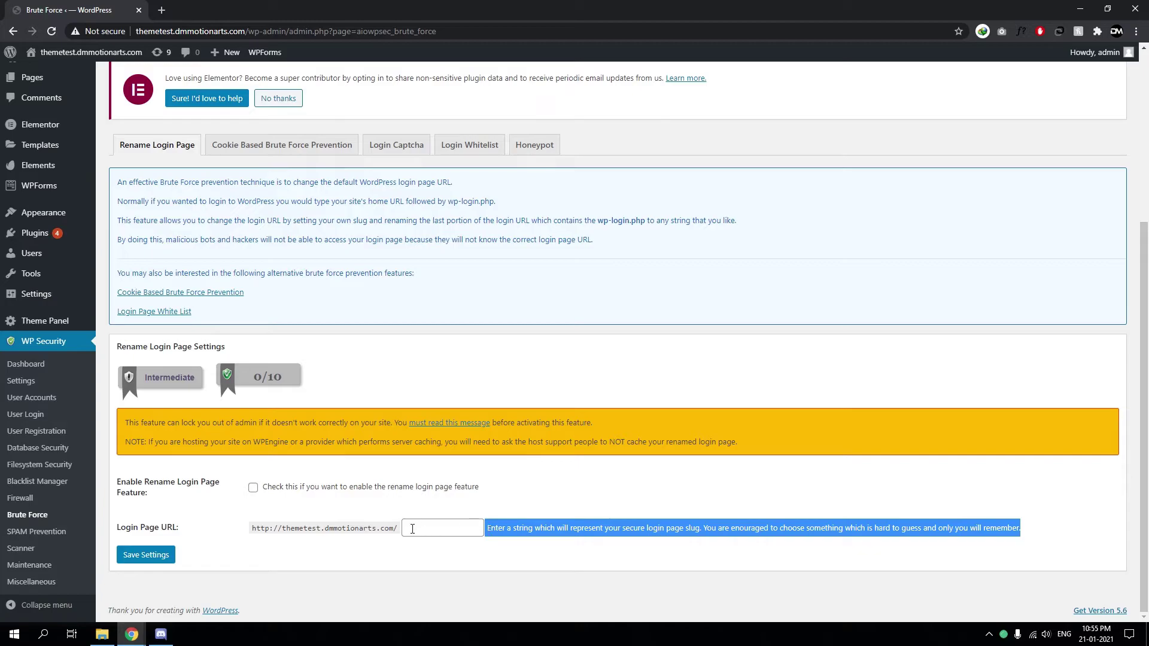
{"action": "left_click_drag", "start_coordinate": [412, 528], "coordinate": [491, 501]}
{"action": "left_click", "coordinate": [240, 519]}
{"action": "left_click", "coordinate": [523, 502]}
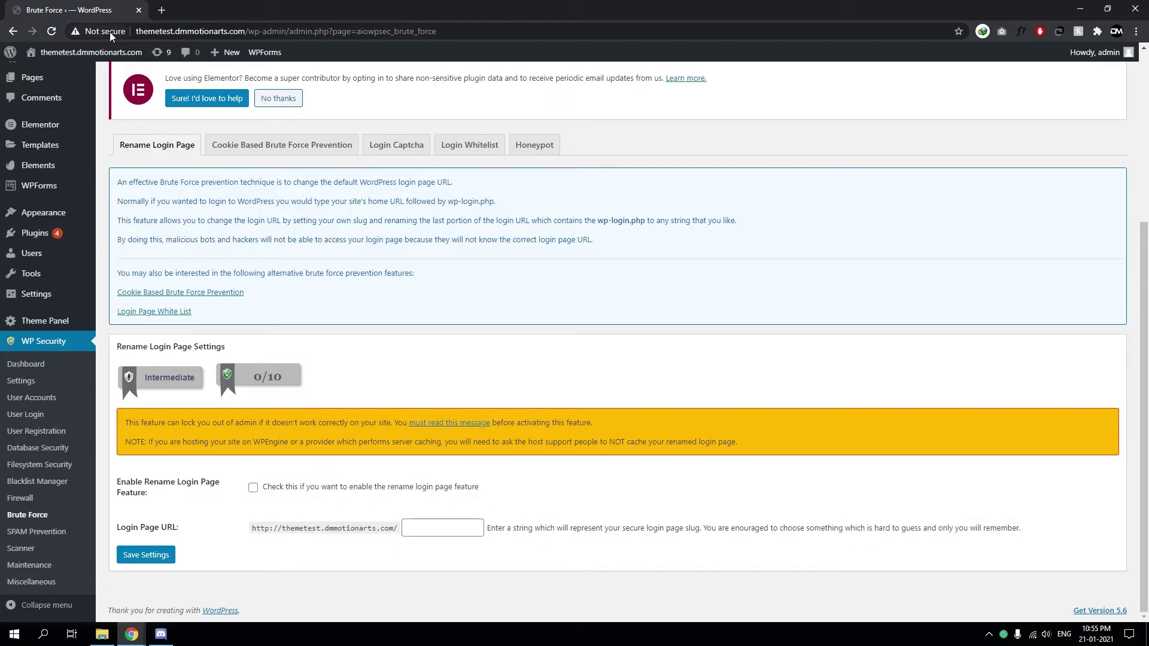
Open the site's home page in a new tab and append /wp-admin to its address
{"action": "middle_click", "coordinate": [90, 52]}
{"action": "left_click", "coordinate": [218, 11]}
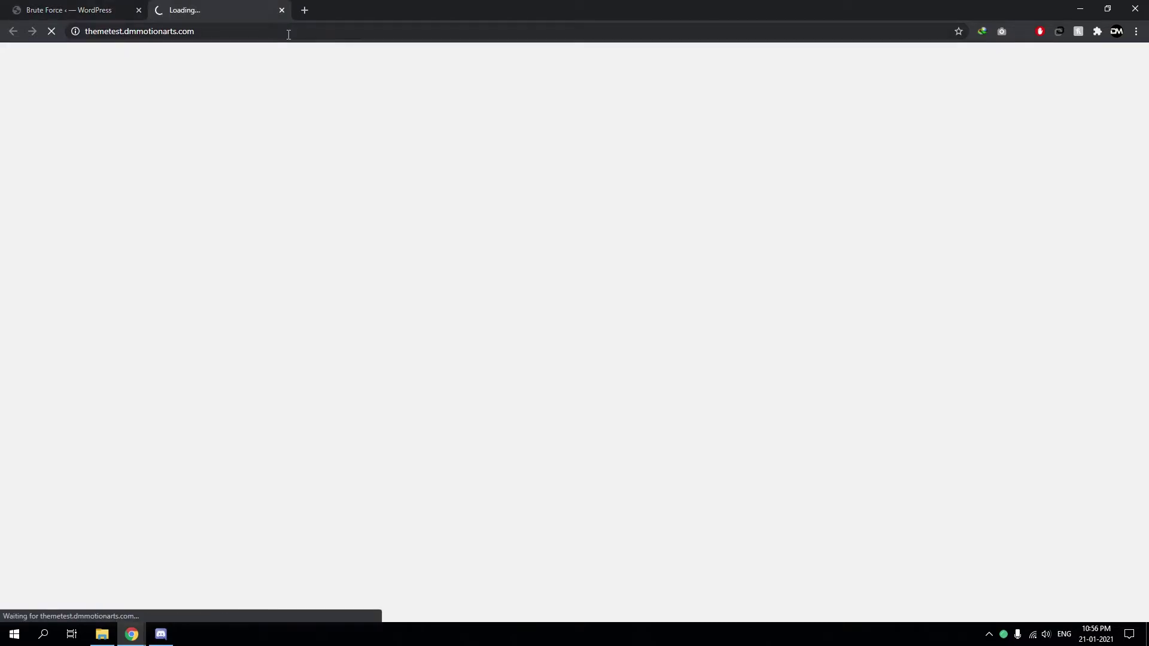
{"action": "left_click", "coordinate": [347, 42]}
{"action": "left_click", "coordinate": [364, 43]}
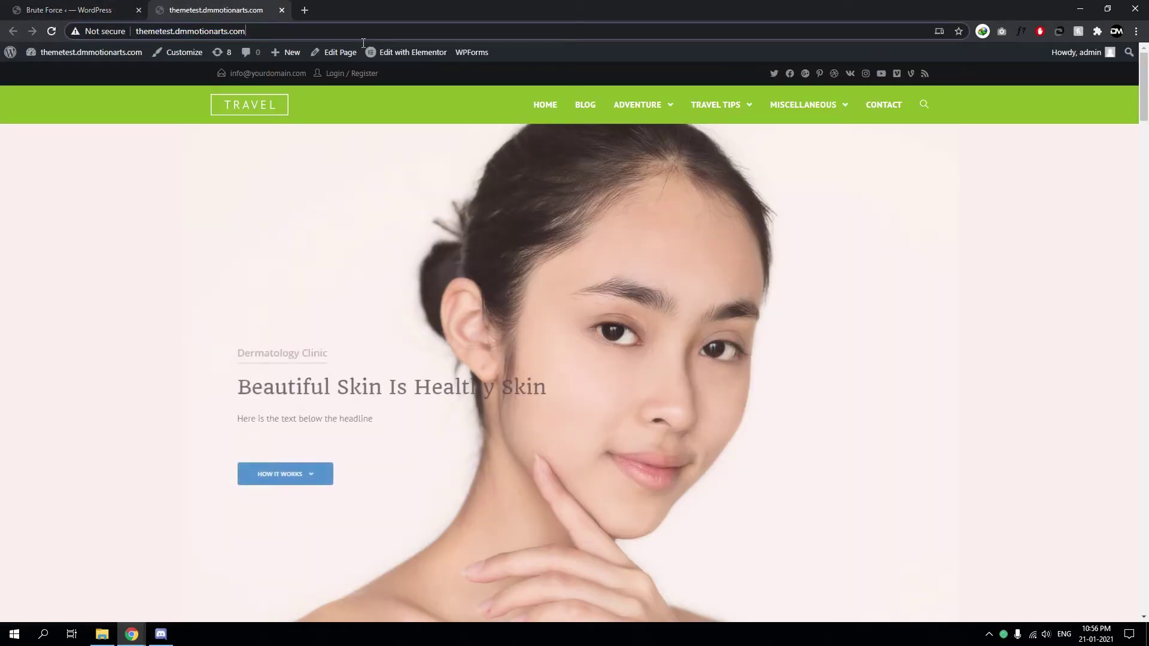
{"action": "type", "text": "/wp-"}
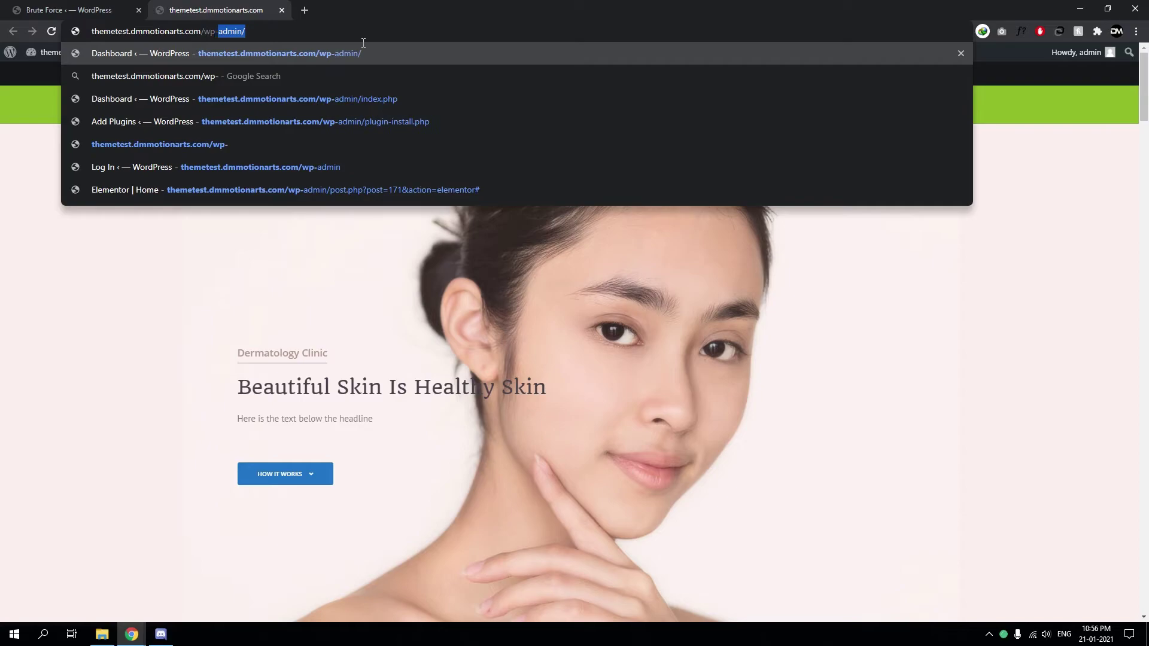
{"action": "type", "text": "admin"}
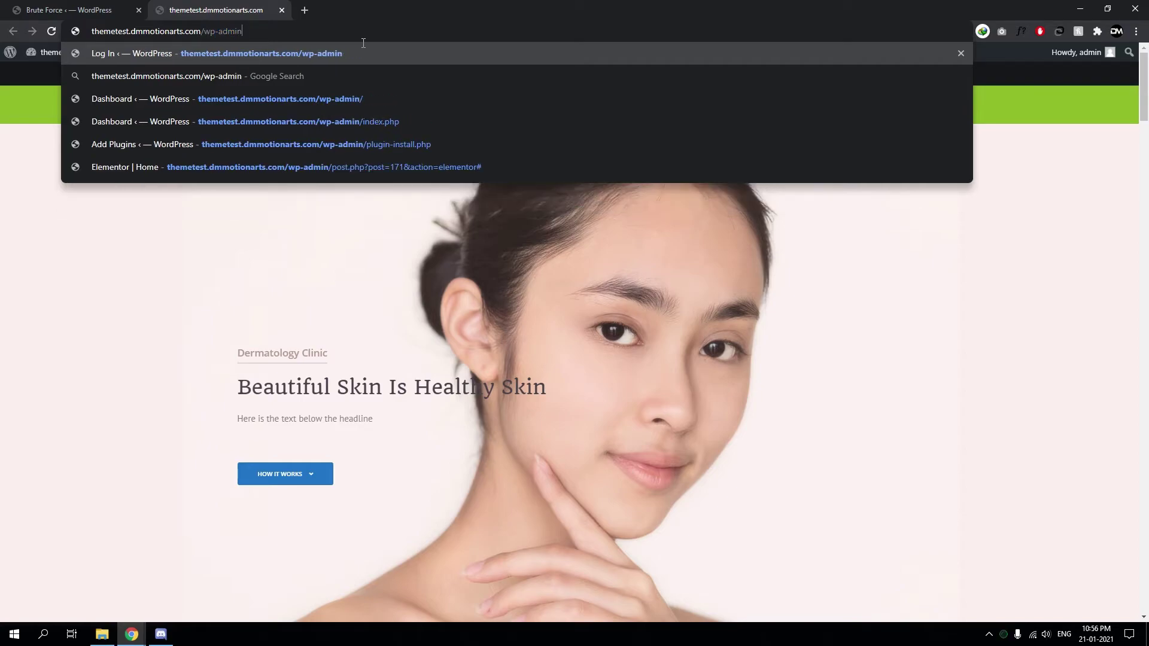
{"action": "key", "text": "BackSpace"}
{"action": "key", "text": "BackSpace"}
{"action": "key", "text": "BackSpace"}
{"action": "key", "text": "BackSpace"}
{"action": "key", "text": "BackSpace"}
{"action": "key", "text": "BackSpace"}
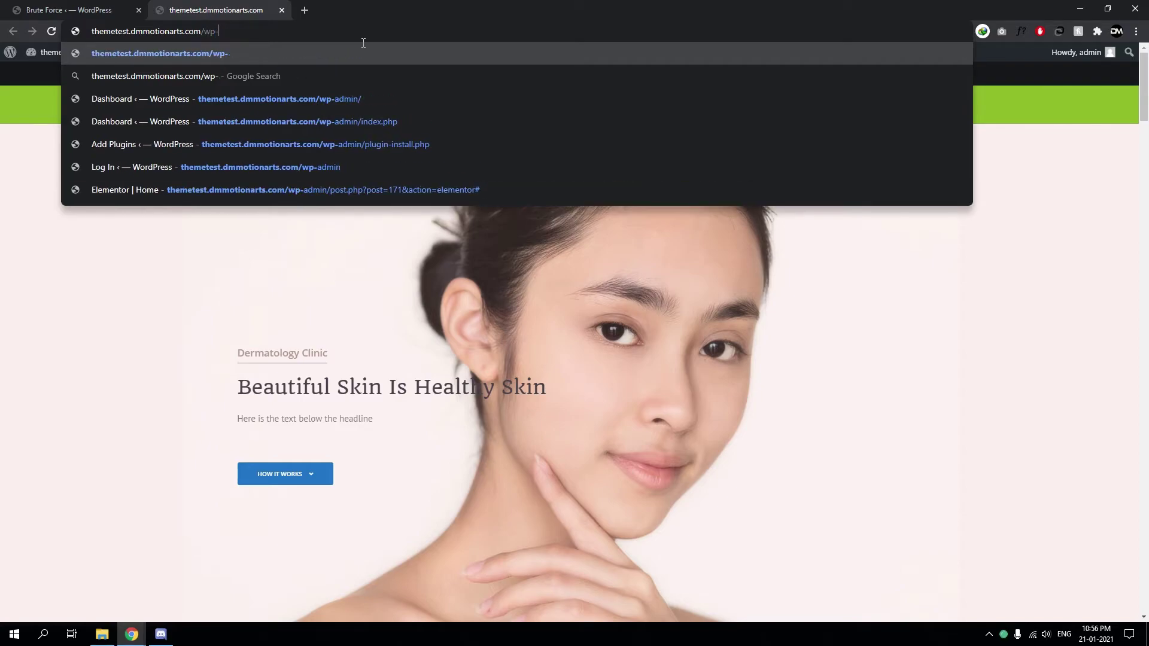
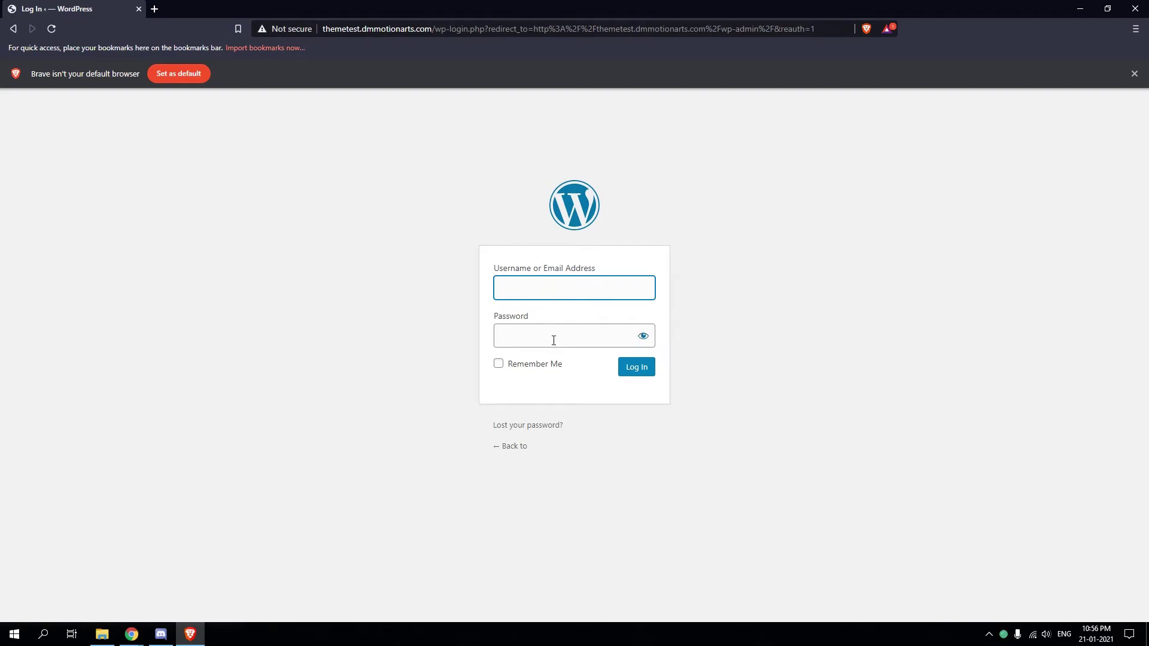
Put the cursor in the Password field, then back in the Username field on the wp-admin login page
{"action": "left_click", "coordinate": [554, 340]}
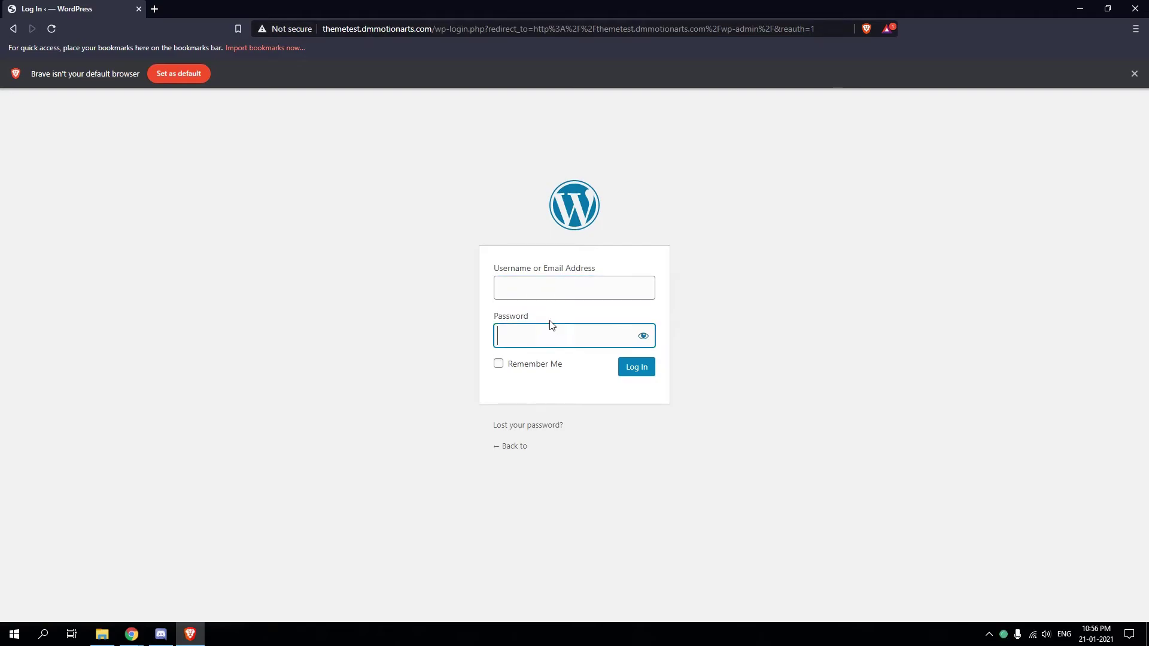
{"action": "left_click", "coordinate": [565, 298]}
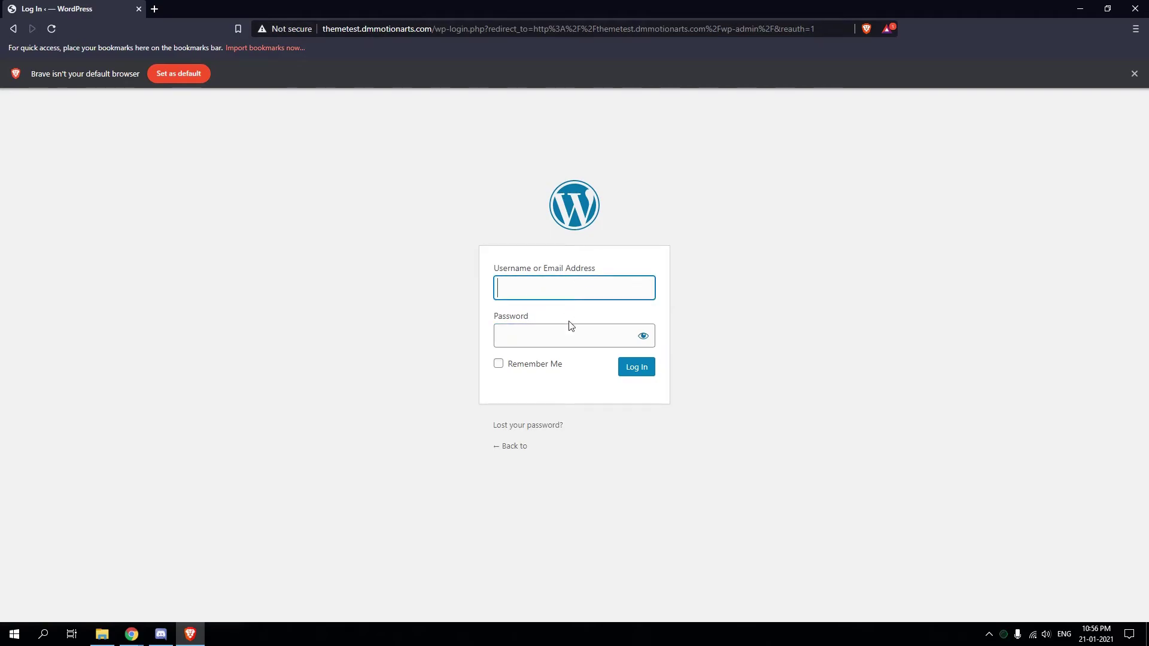
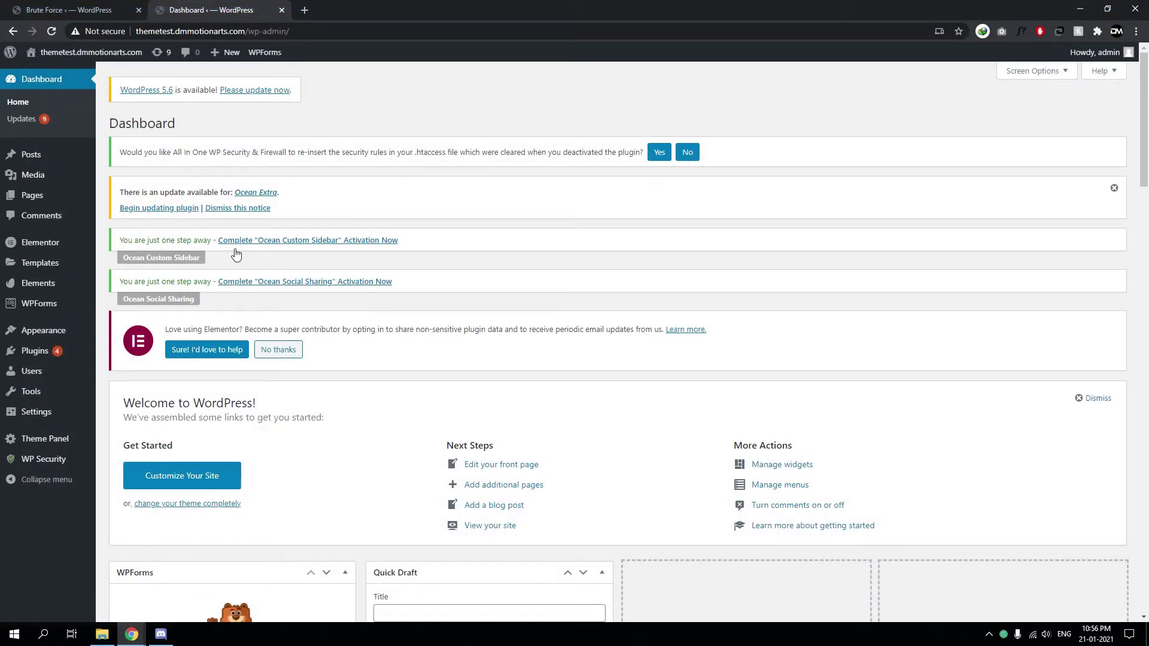
Enable Rename Login Page with the login slug 'ocean' and save the settings
{"action": "left_click", "coordinate": [67, 3]}
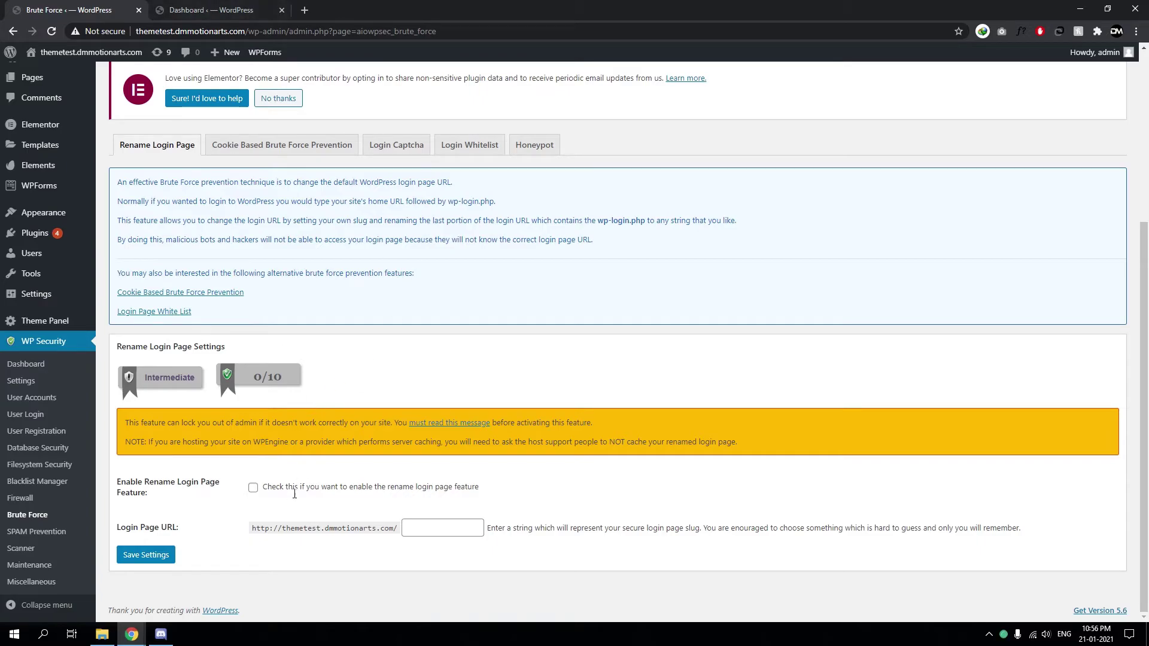
{"action": "left_click", "coordinate": [254, 490]}
{"action": "left_click", "coordinate": [460, 528]}
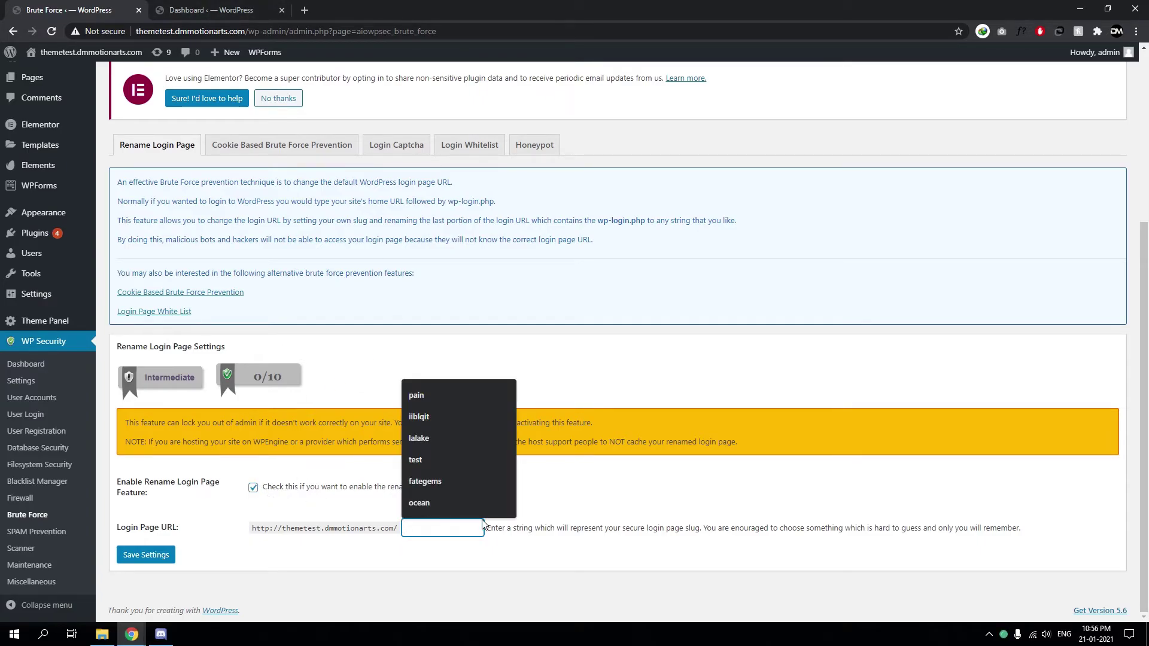
{"action": "type", "text": "oc"}
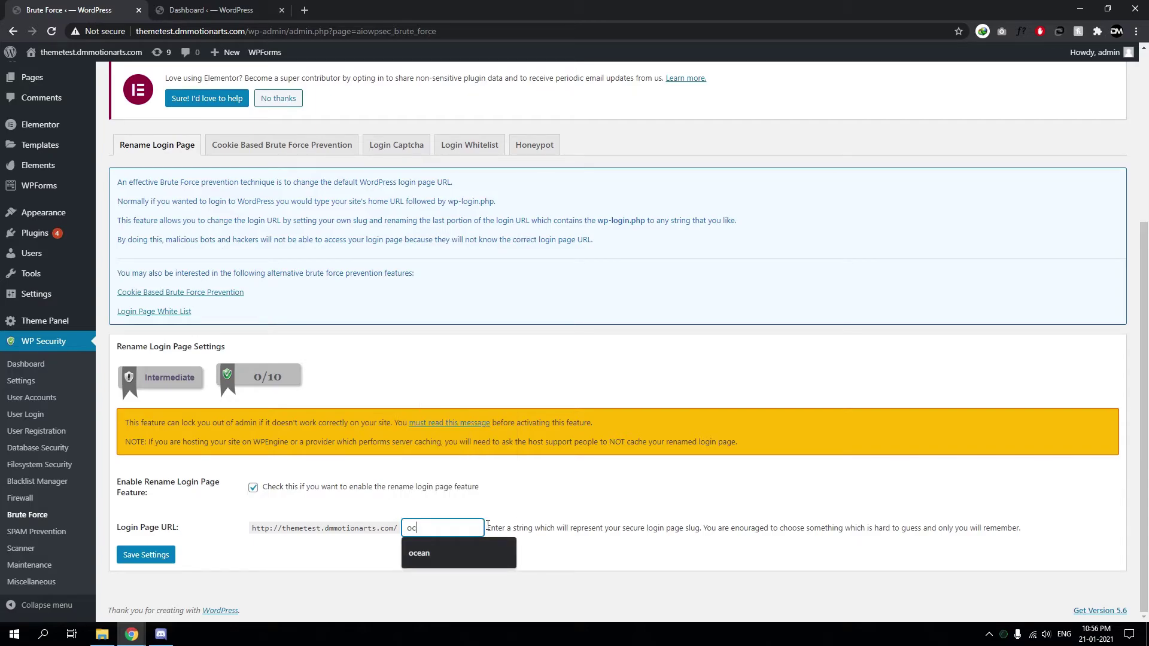
{"action": "type", "text": "ean"}
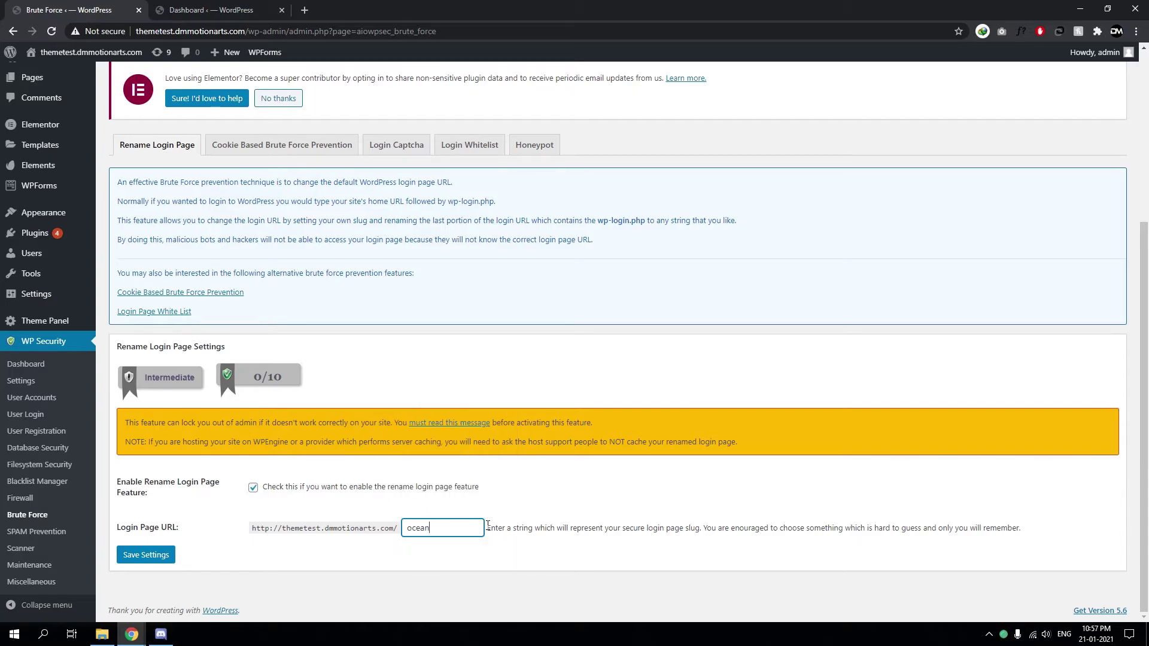
{"action": "key", "text": "BackSpace"}
{"action": "key", "text": "BackSpace"}
{"action": "key", "text": "BackSpace"}
{"action": "key", "text": "BackSpace"}
{"action": "key", "text": "BackSpace"}
{"action": "type", "text": "ocean"}
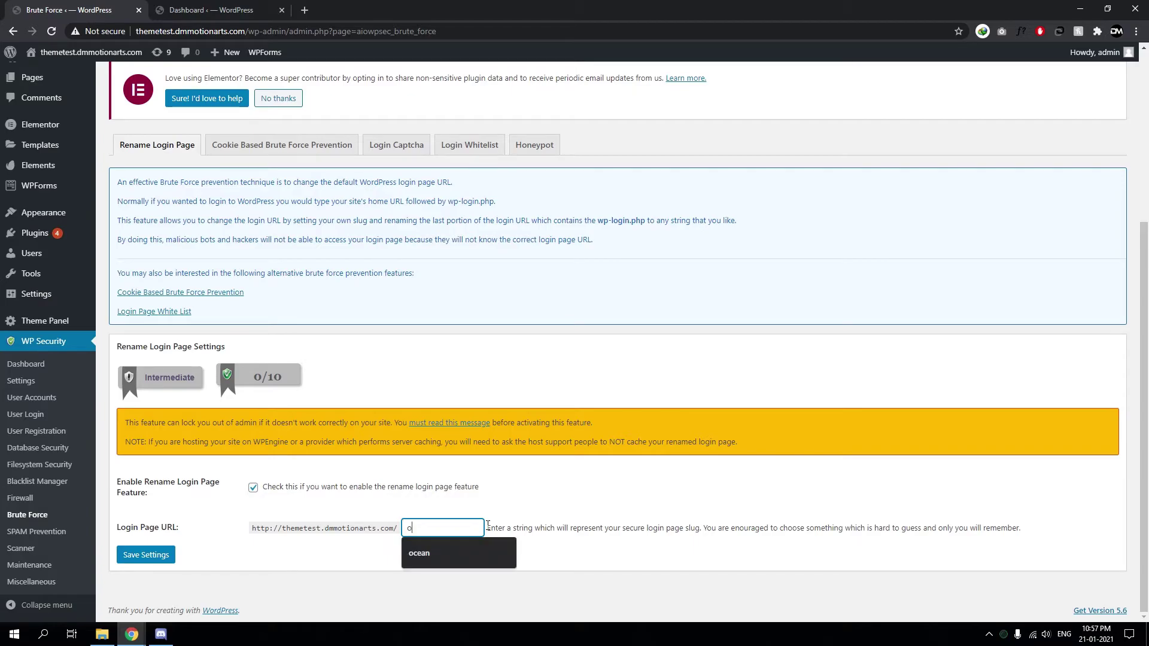
{"action": "left_click", "coordinate": [504, 477]}
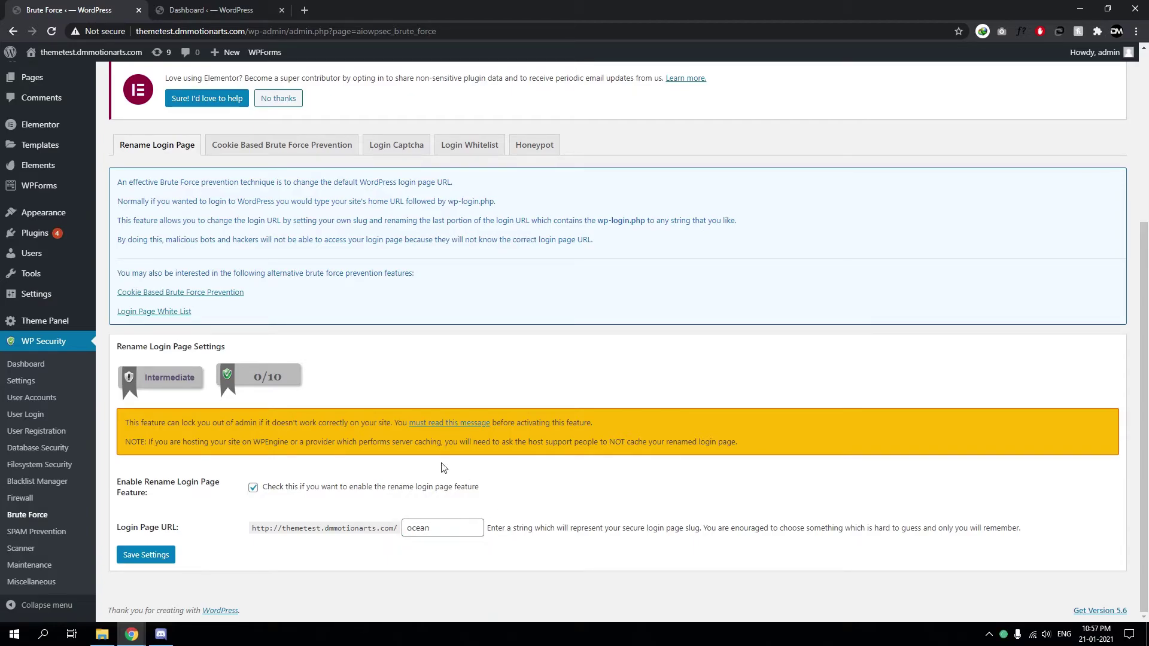
{"action": "double_click", "coordinate": [438, 536]}
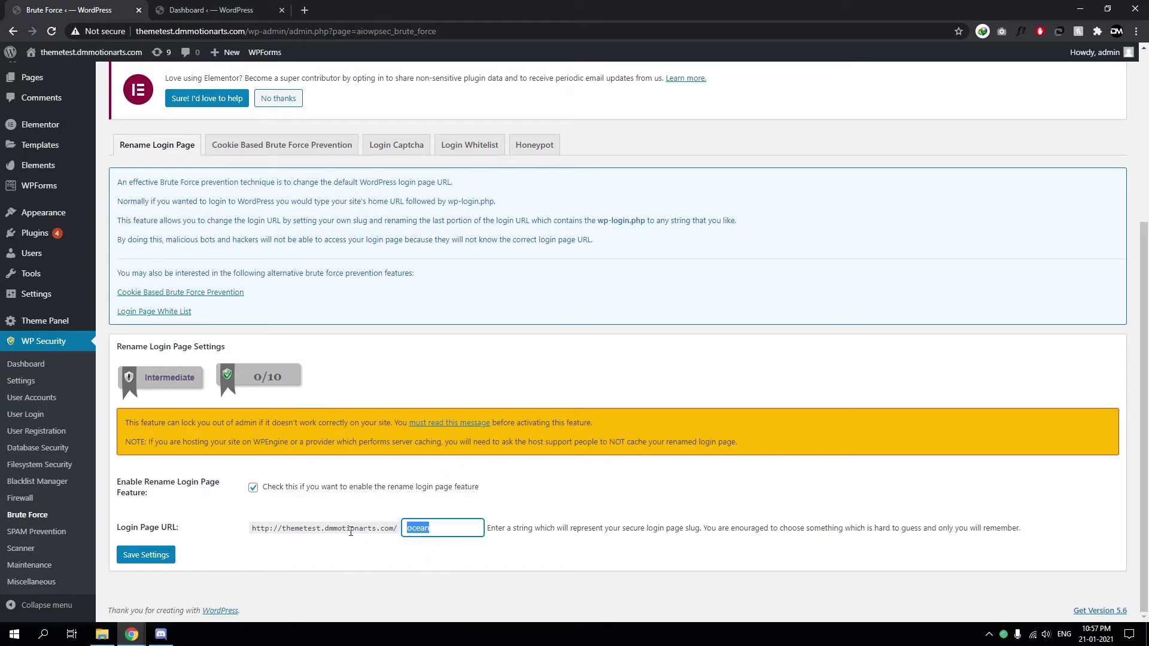
{"action": "left_click", "coordinate": [138, 559]}
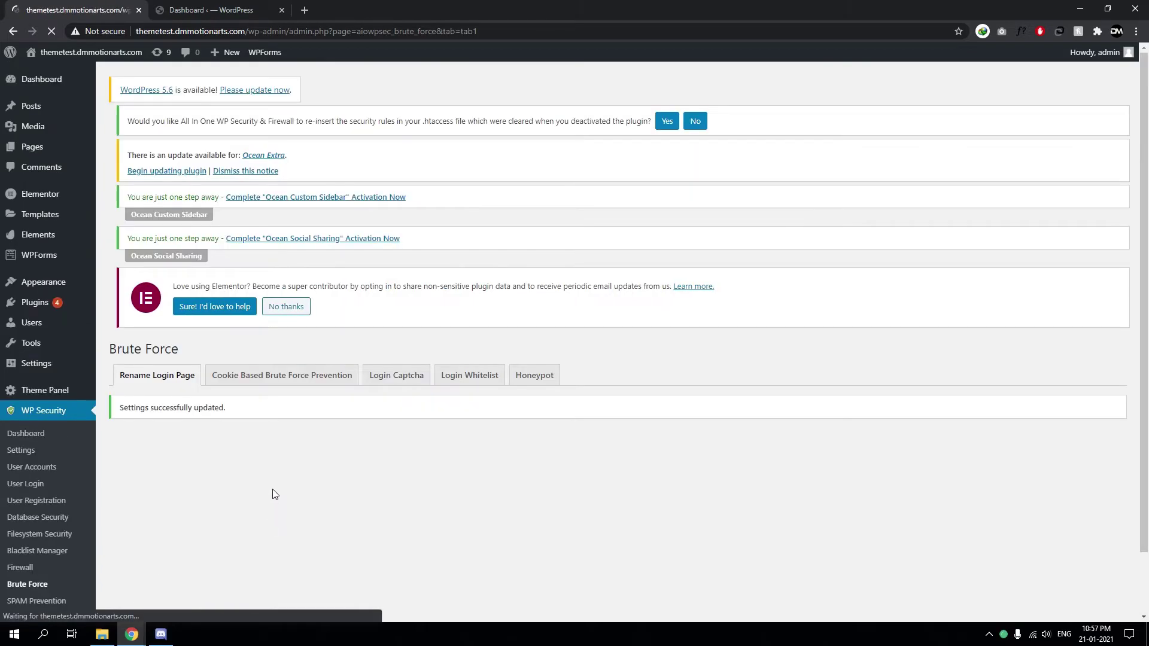
Select the full site address shown on the page to copy it
{"action": "scroll", "coordinate": [272, 490], "scroll_direction": "down", "scroll_amount": 6}
{"action": "double_click", "coordinate": [315, 534]}
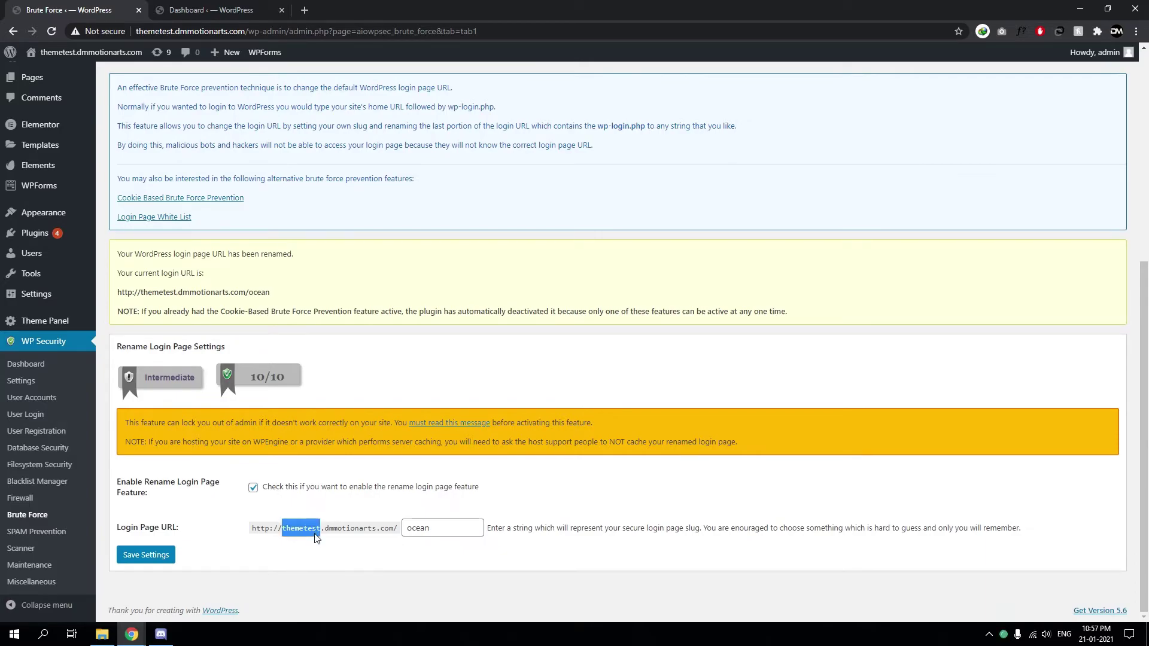
{"action": "left_click", "coordinate": [323, 537]}
{"action": "left_click", "coordinate": [386, 542]}
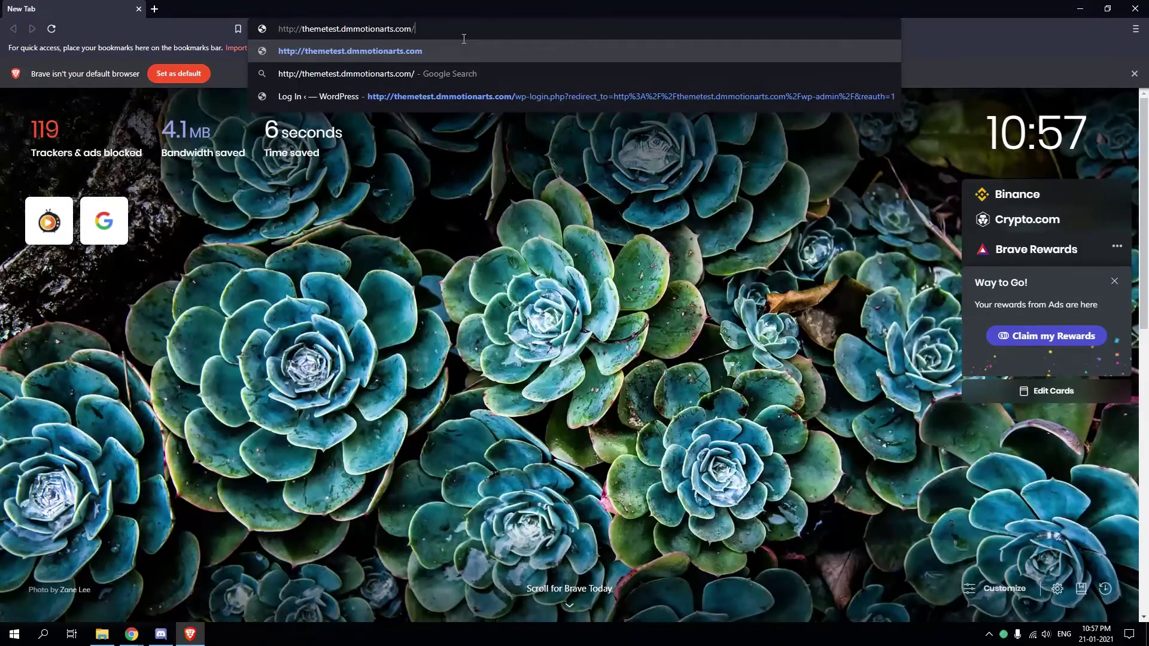
Load the site's wp-admin address in Brave to confirm it shows 'Not available'
{"action": "type", "text": "wp-adm"}
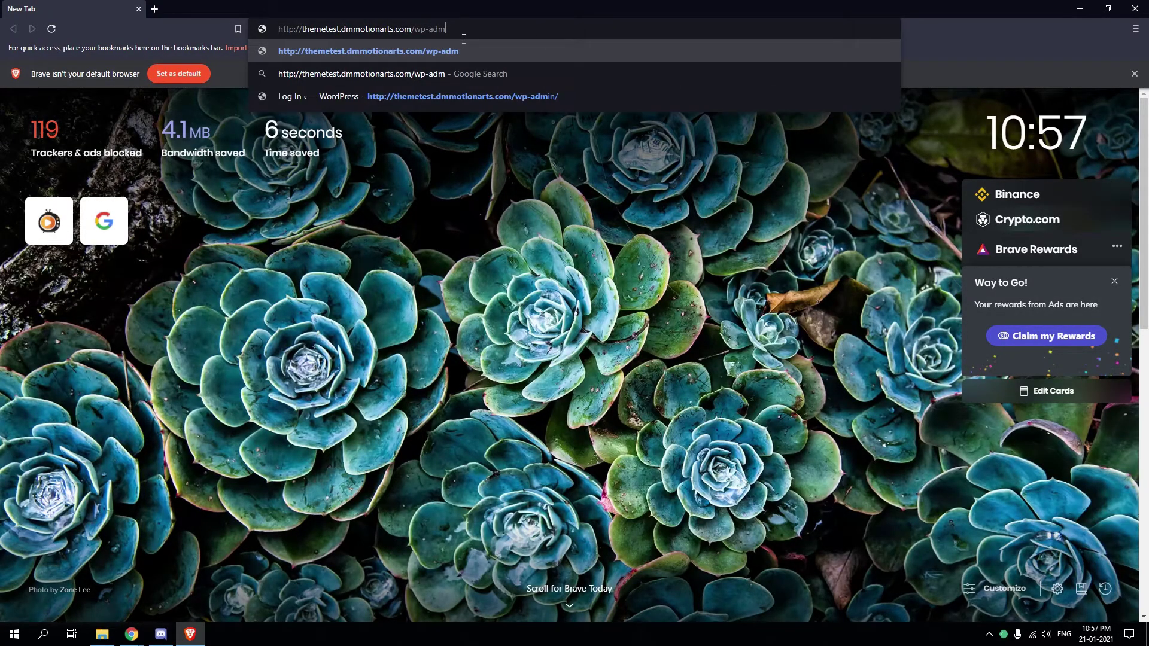
{"action": "type", "text": "in"}
{"action": "key", "text": "Return"}
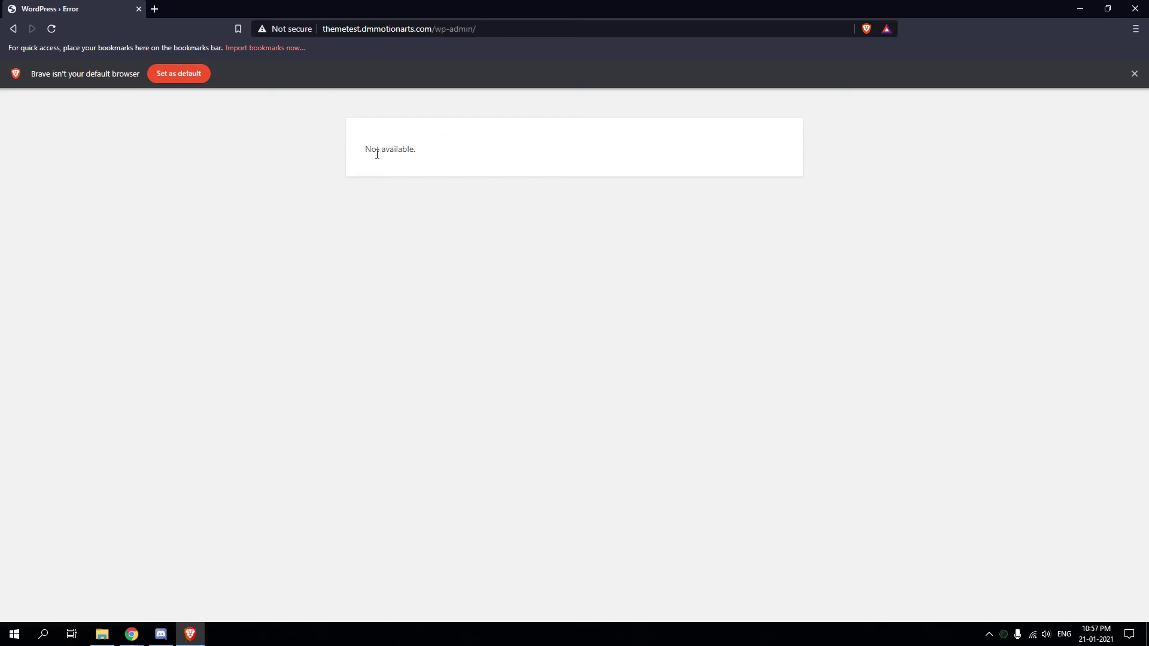
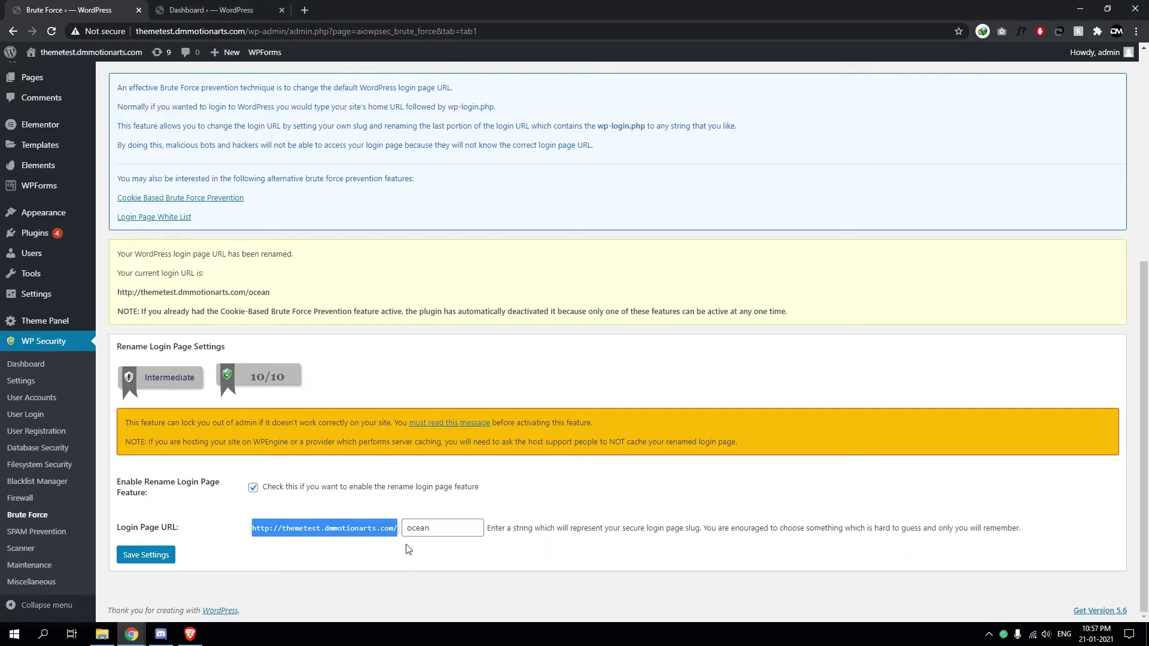
Copy the site address and load it in Brave with 'ocean' replacing wp-admin/ to confirm the login page
{"action": "right_click", "coordinate": [421, 535]}
{"action": "left_click", "coordinate": [466, 340]}
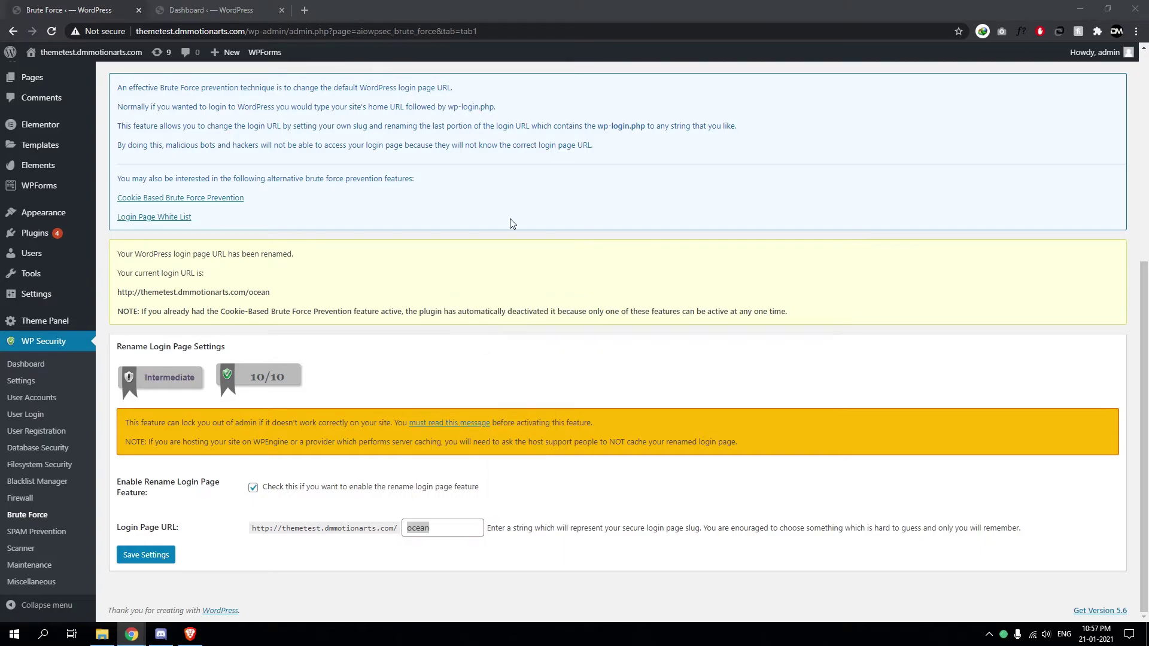
{"action": "key", "text": "alt+Tab"}
{"action": "left_click_drag", "start_coordinate": [512, 37], "coordinate": [437, 27]}
{"action": "key", "text": "ctrl+v"}
{"action": "key", "text": "Return"}
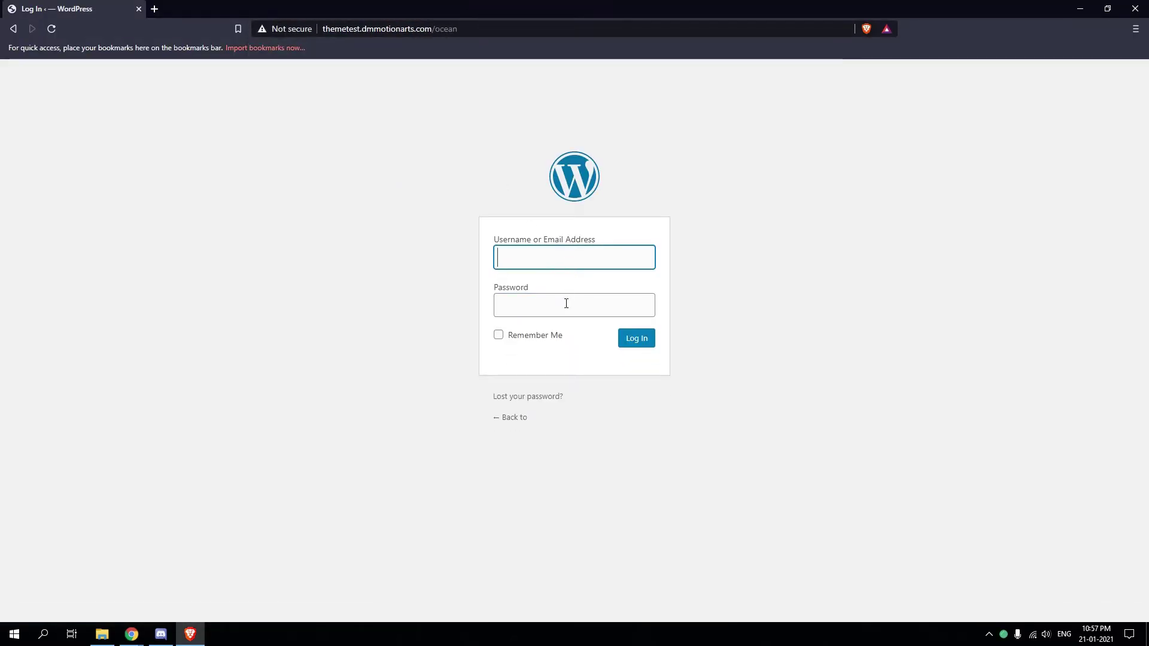
{"action": "left_click", "coordinate": [568, 302]}
Back in Chrome, review the rename login settings on the Brute Force page
{"action": "key", "text": "alt+Tab"}
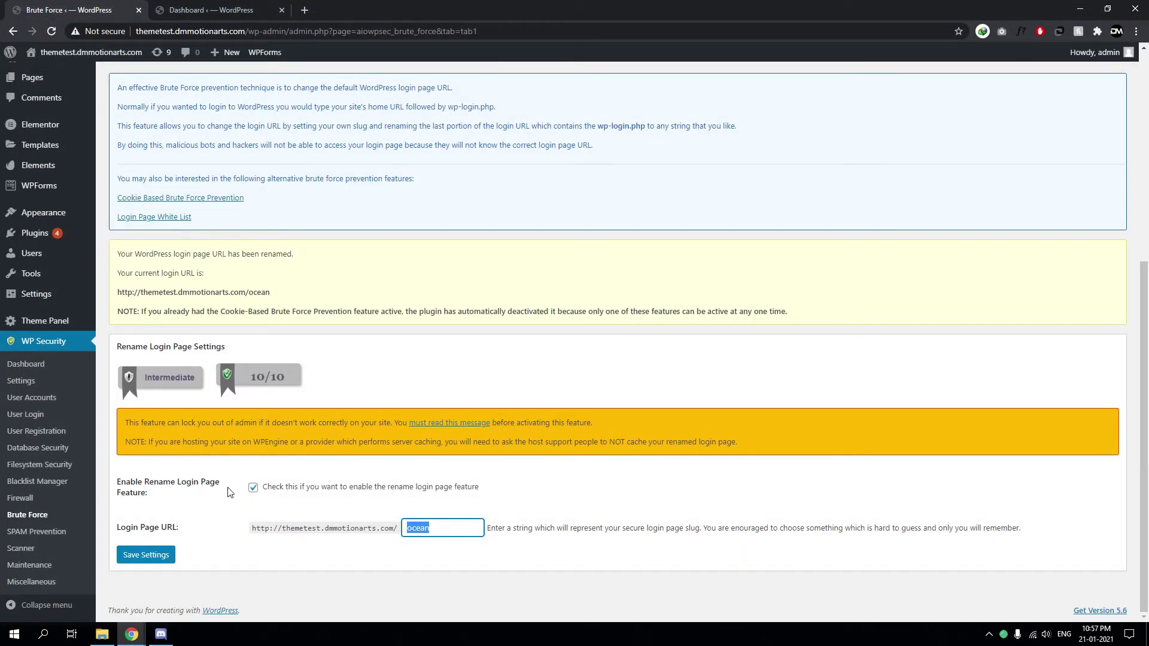
{"action": "left_click_drag", "start_coordinate": [230, 491], "coordinate": [119, 482]}
{"action": "left_click", "coordinate": [1025, 539]}
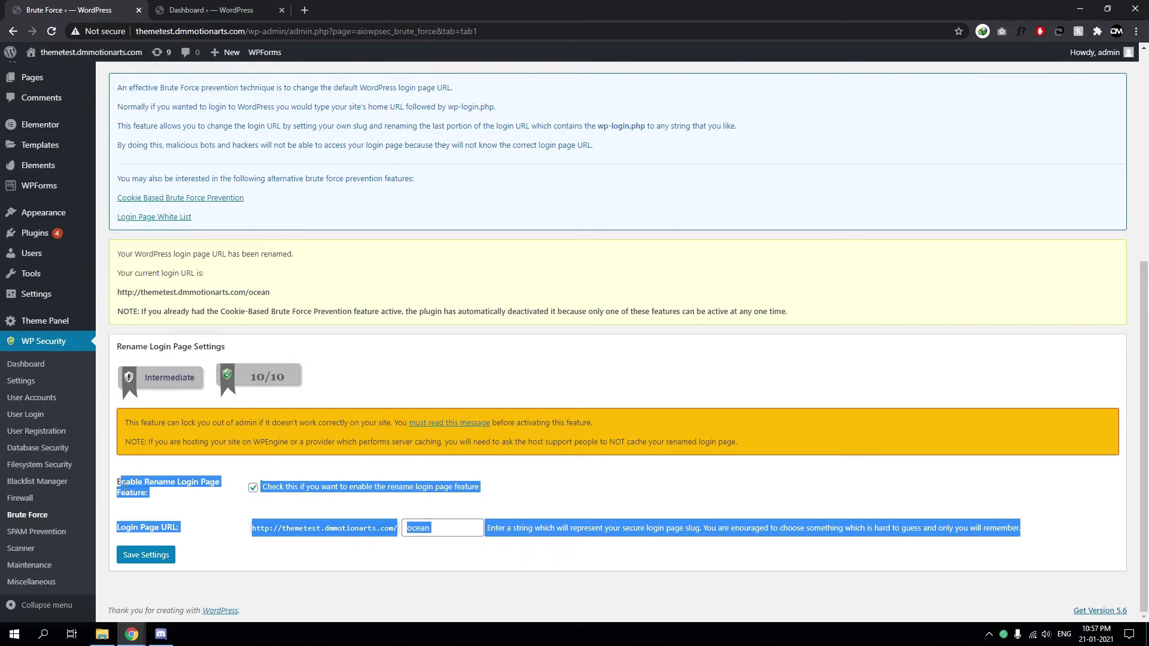
Enable captcha on comment forms in SPAM Prevention and save the setting
{"action": "left_click", "coordinate": [36, 532]}
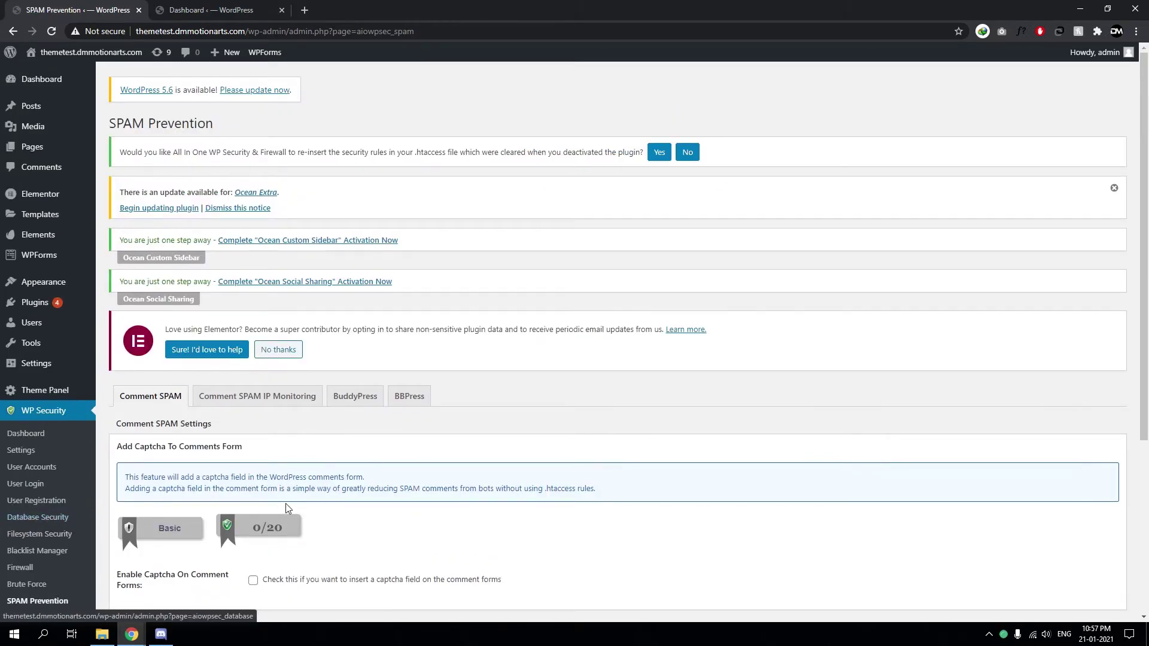
{"action": "scroll", "coordinate": [286, 506], "scroll_direction": "down", "scroll_amount": 5}
{"action": "triple_click", "coordinate": [191, 323]}
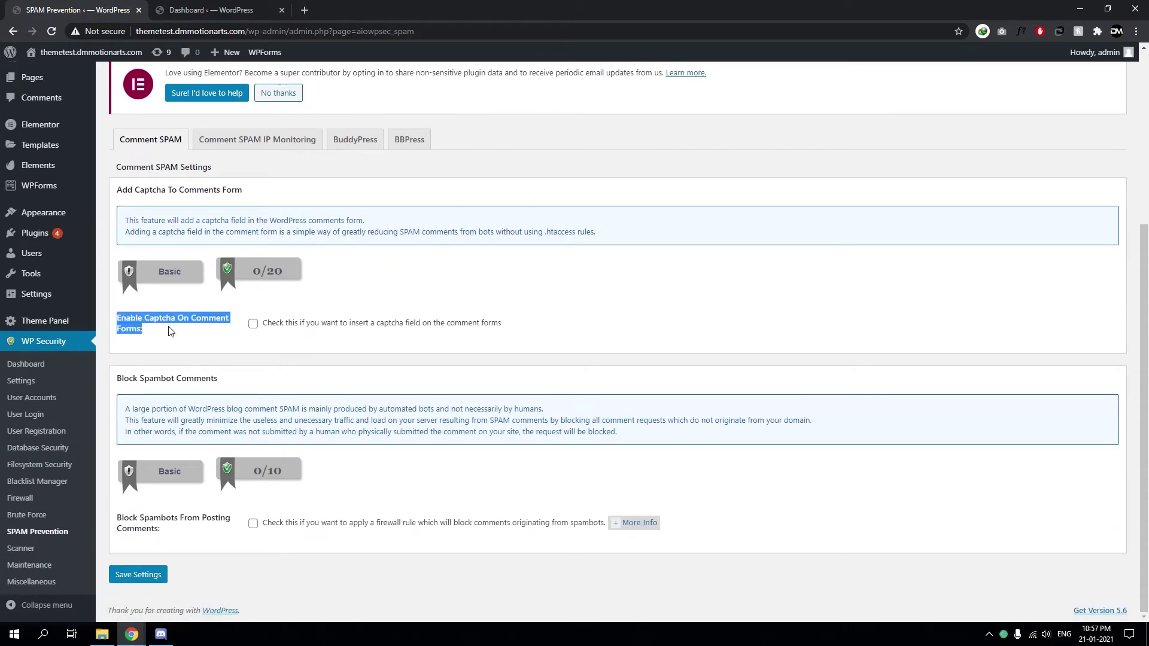
{"action": "left_click", "coordinate": [253, 324]}
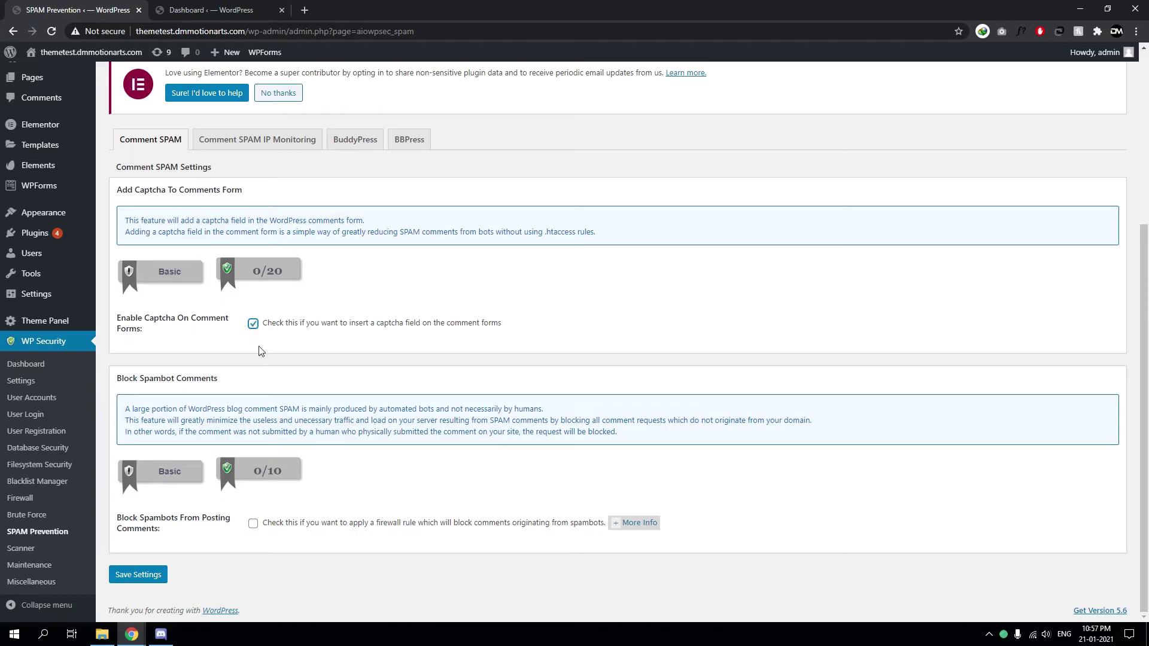
{"action": "left_click", "coordinate": [148, 575]}
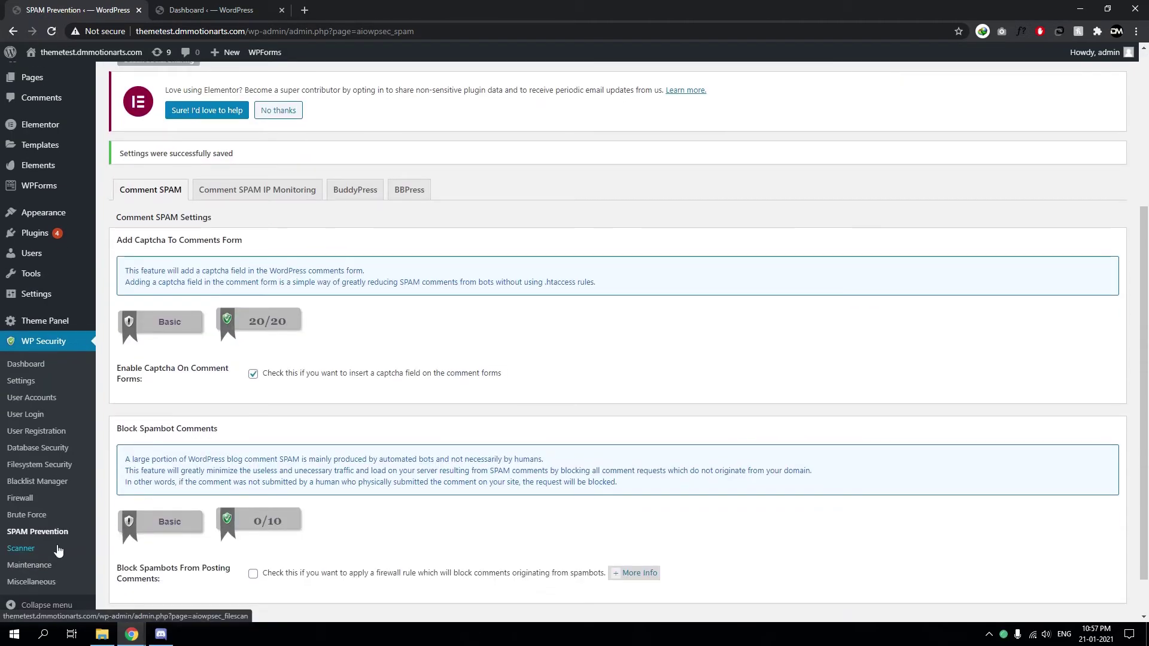
Go through Scanner to the Maintenance page and scroll through its visitor lockout settings
{"action": "left_click", "coordinate": [21, 549]}
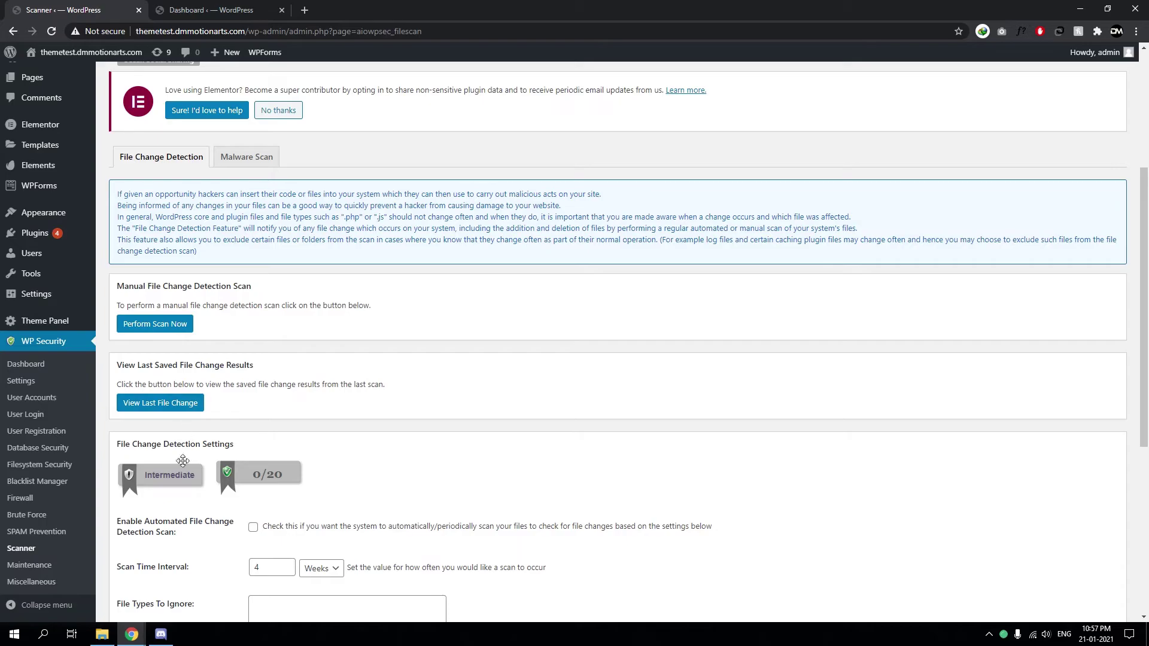
{"action": "scroll", "coordinate": [48, 572], "scroll_direction": "down", "scroll_amount": 1}
{"action": "left_click", "coordinate": [48, 569]}
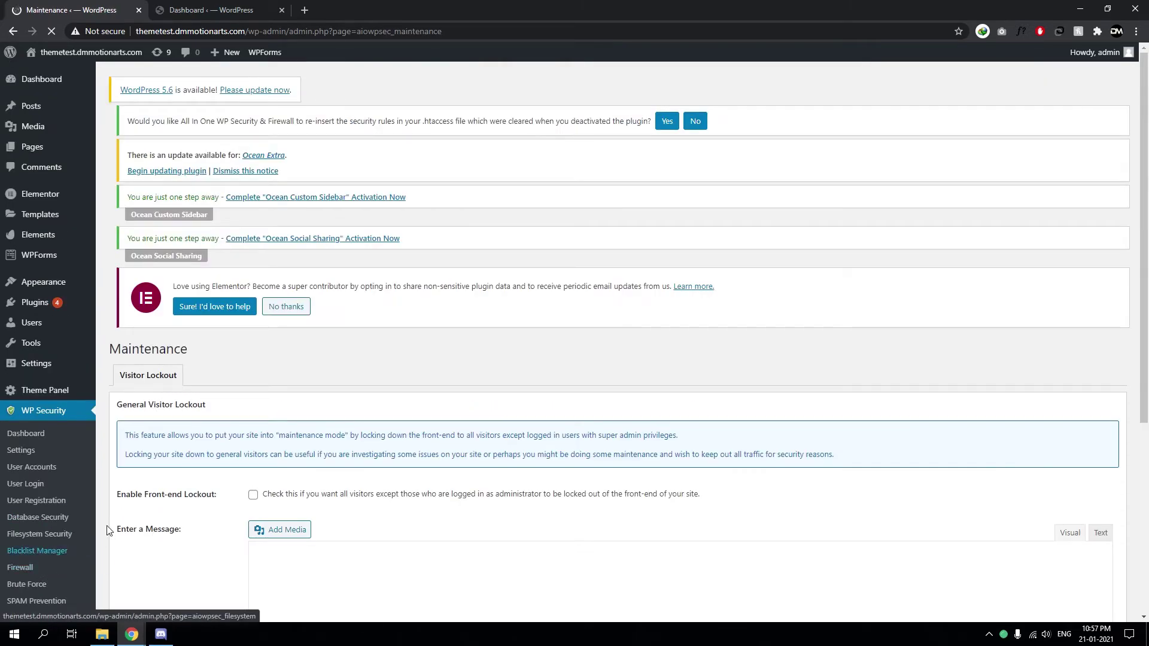
{"action": "scroll", "coordinate": [328, 333], "scroll_direction": "down", "scroll_amount": 3}
{"action": "scroll", "coordinate": [418, 311], "scroll_direction": "down", "scroll_amount": 2}
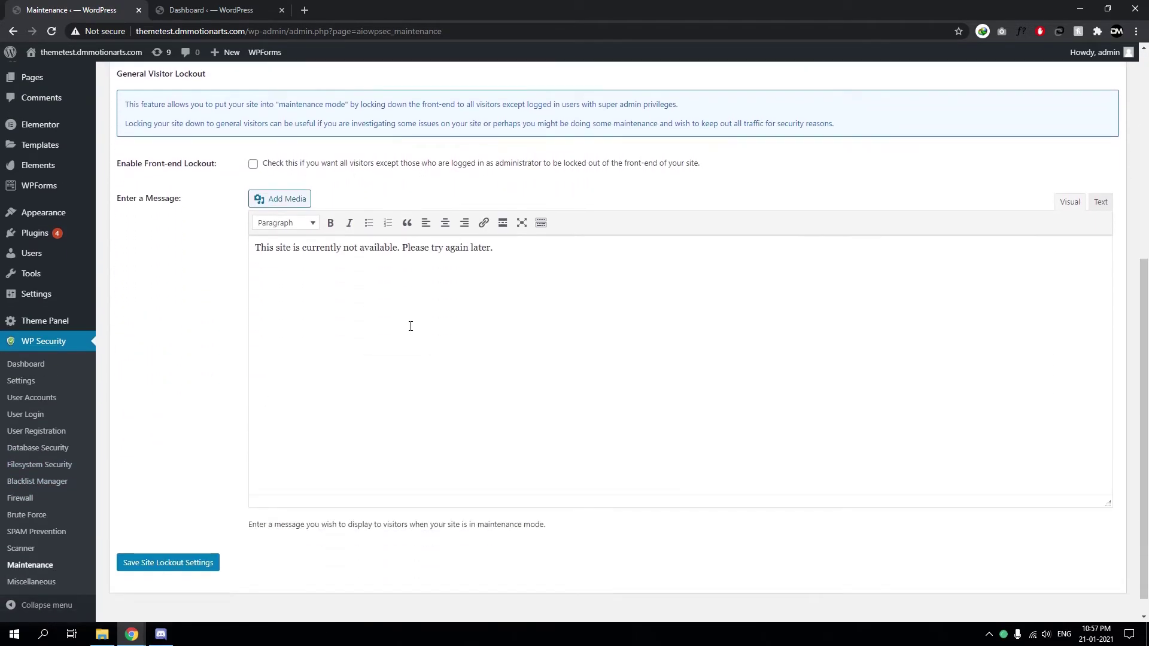
{"action": "scroll", "coordinate": [407, 419], "scroll_direction": "up", "scroll_amount": 4}
{"action": "scroll", "coordinate": [378, 482], "scroll_direction": "down", "scroll_amount": 3}
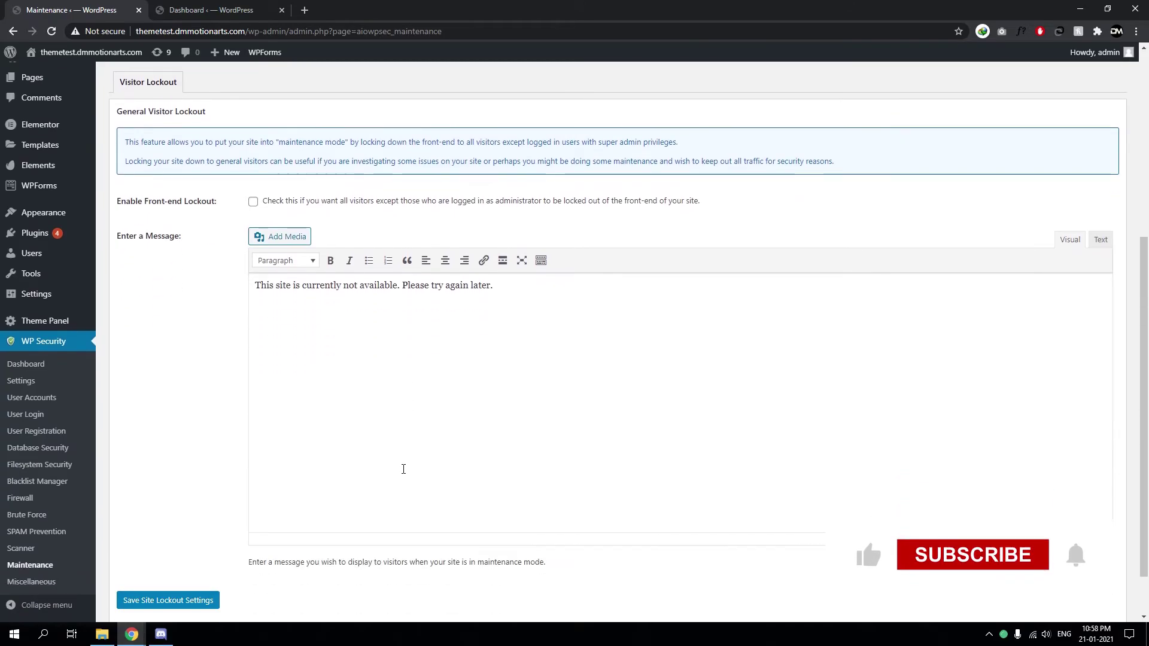
Enable Copy Protection in the Miscellaneous settings and save it
{"action": "left_click", "coordinate": [36, 581]}
{"action": "scroll", "coordinate": [202, 489], "scroll_direction": "down", "scroll_amount": 1}
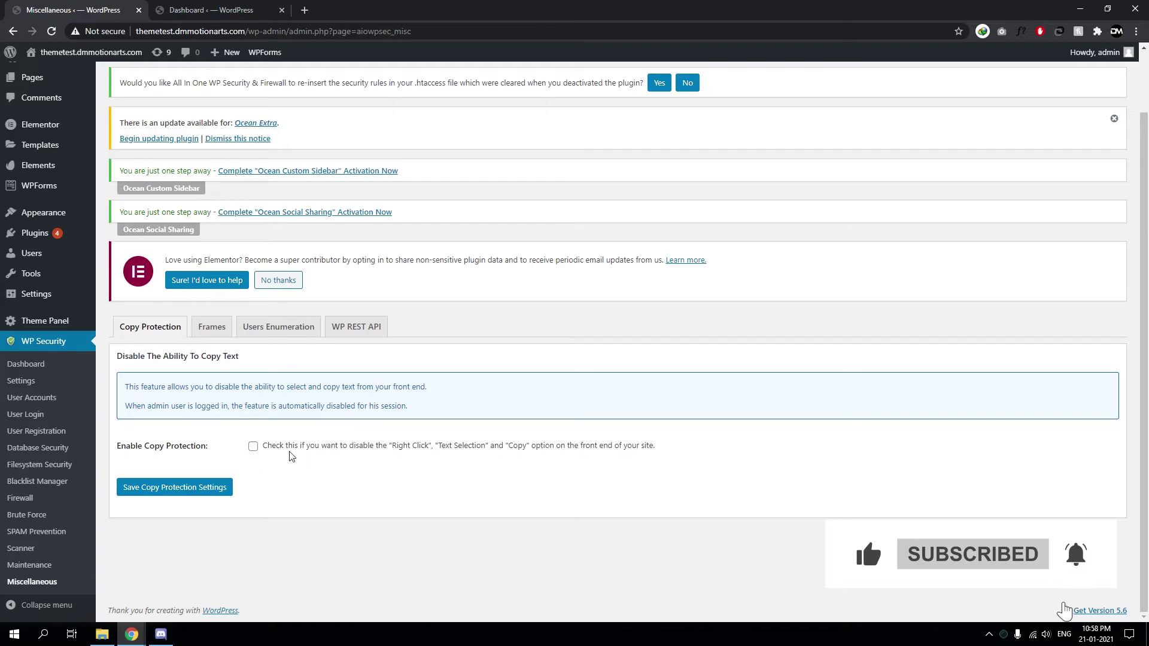
{"action": "left_click_drag", "start_coordinate": [439, 448], "coordinate": [478, 454]}
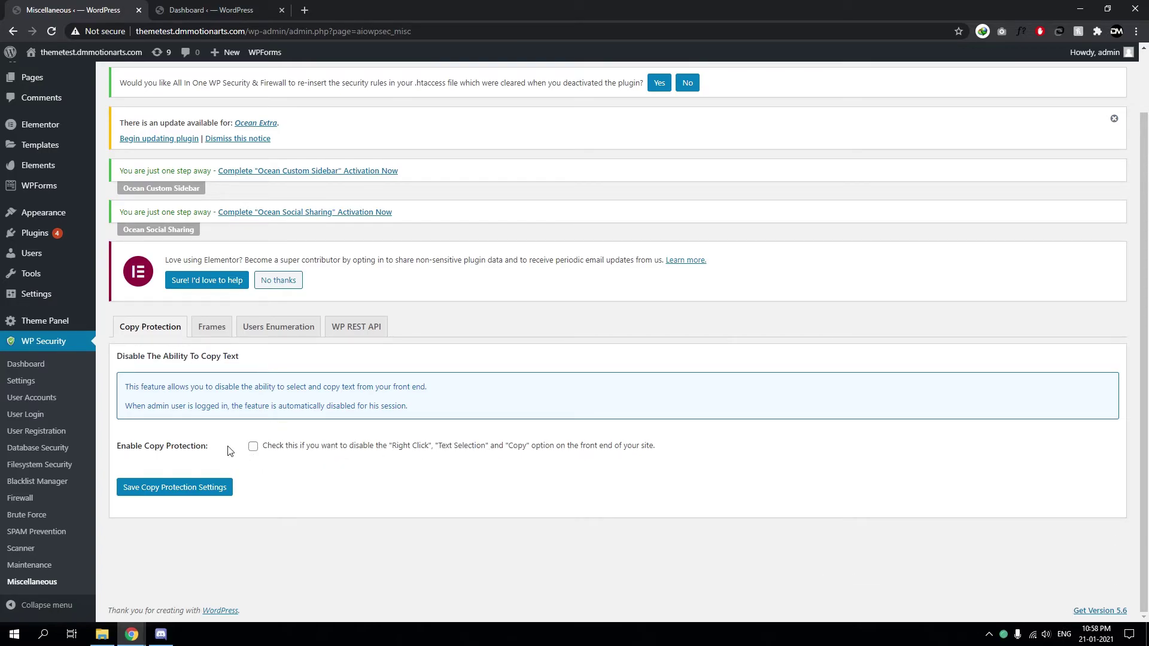
{"action": "left_click", "coordinate": [253, 446]}
{"action": "left_click", "coordinate": [201, 489]}
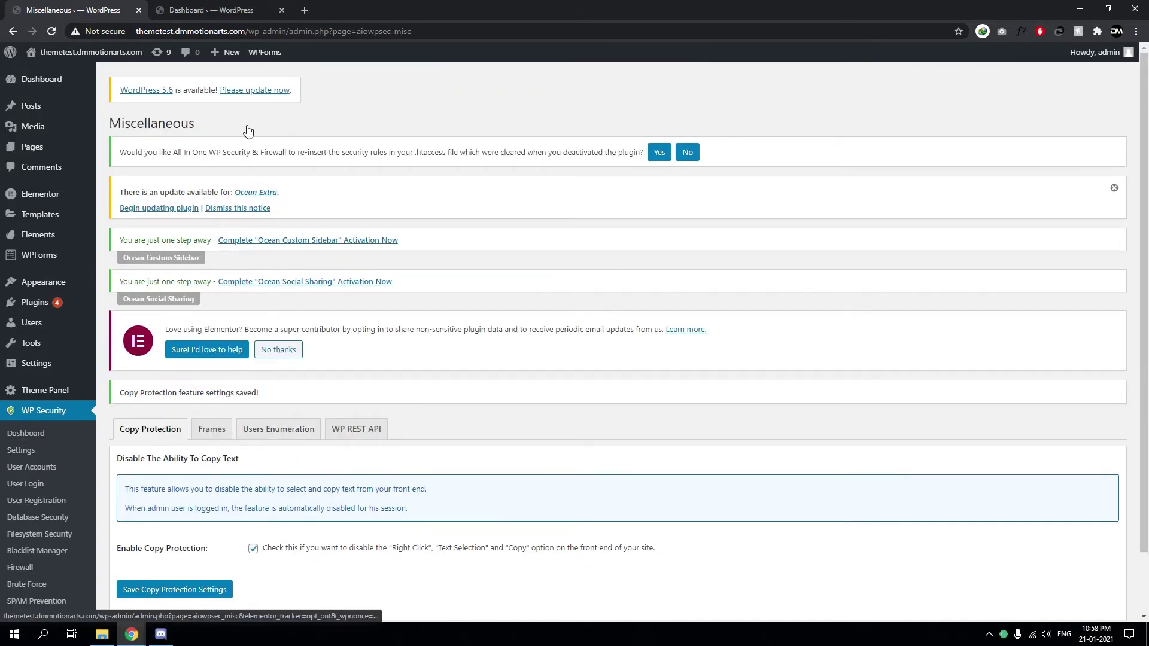
Open the site's Travel front-end homepage in a new tab
{"action": "left_click", "coordinate": [210, 10]}
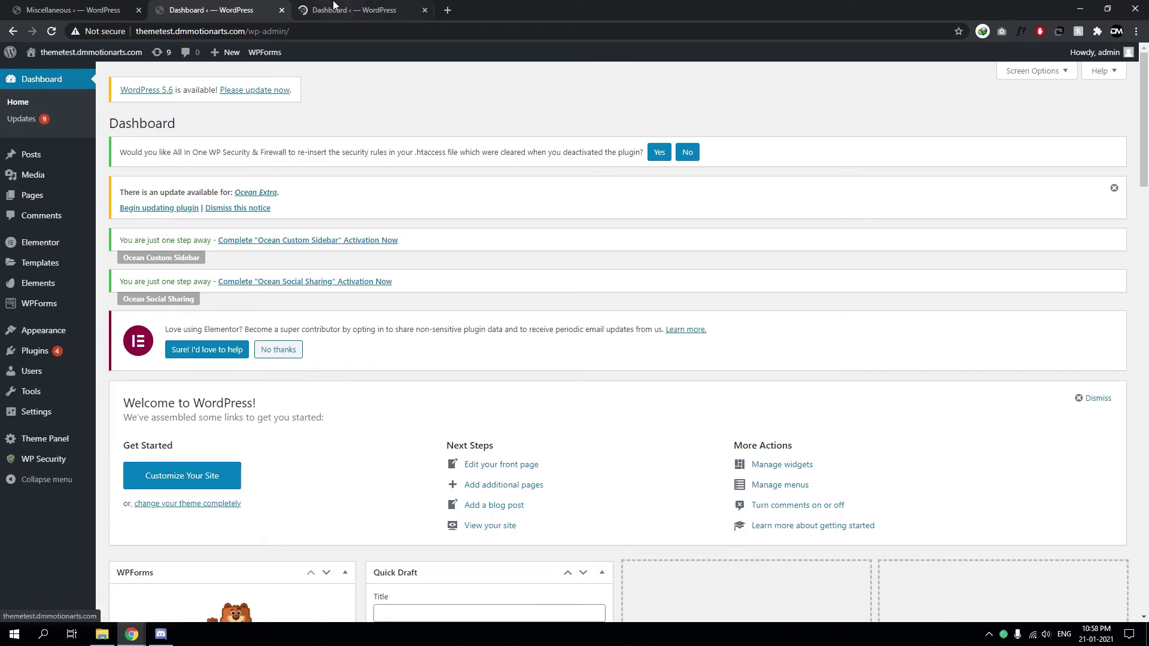
{"action": "left_click", "coordinate": [62, 10]}
{"action": "middle_click", "coordinate": [60, 71]}
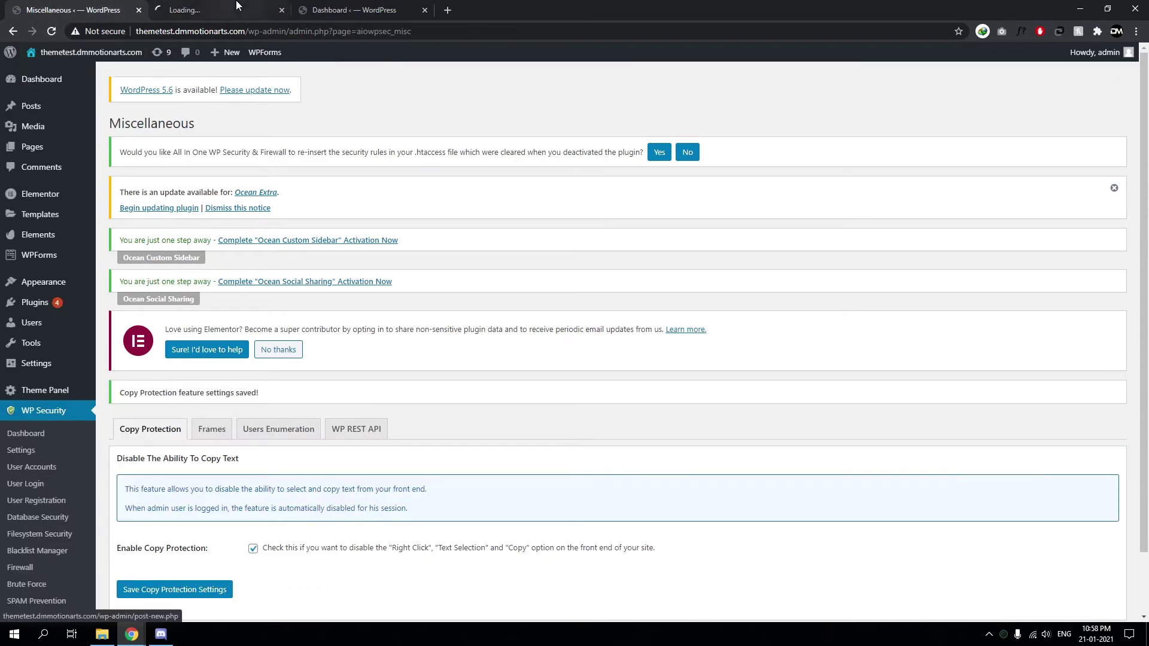
{"action": "left_click", "coordinate": [215, 10]}
View the Travel homepage in Brave as a visitor, dismissing the default-browser notice and scrolling to Treatment Pricing
{"action": "right_click", "coordinate": [399, 242]}
{"action": "left_click", "coordinate": [326, 287]}
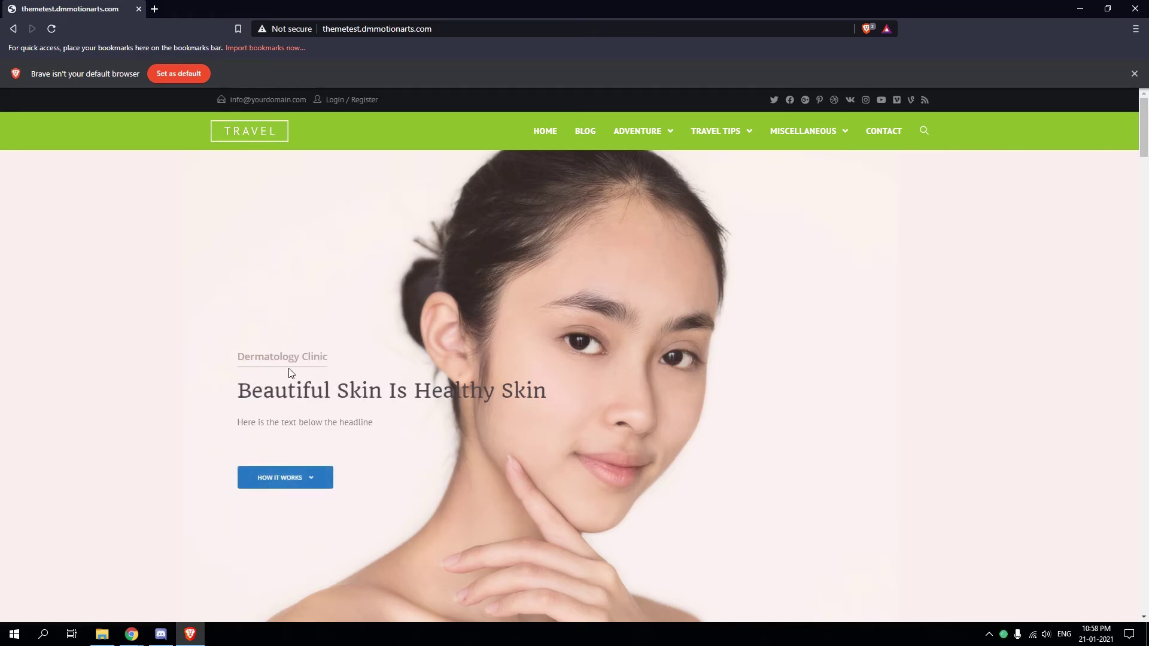
{"action": "scroll", "coordinate": [290, 373], "scroll_direction": "down", "scroll_amount": 8}
{"action": "left_click_drag", "start_coordinate": [1143, 143], "coordinate": [1140, 52]}
{"action": "left_click", "coordinate": [1134, 73]}
{"action": "mouse_move", "coordinate": [639, 103]}
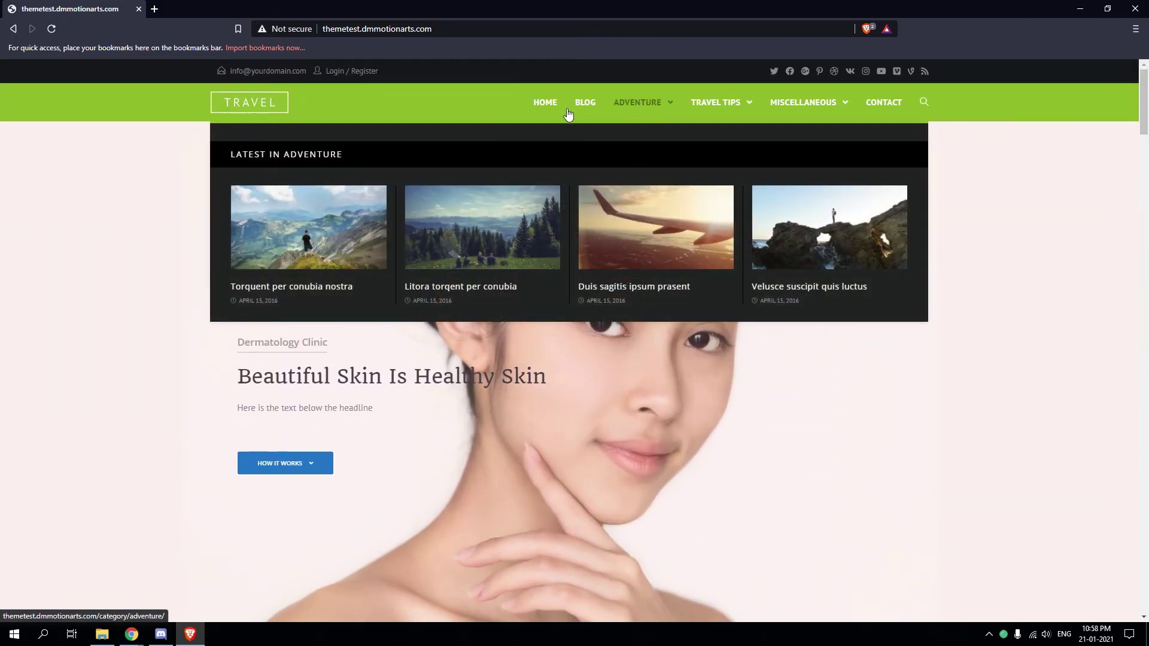
{"action": "scroll", "coordinate": [367, 329], "scroll_direction": "down", "scroll_amount": 1}
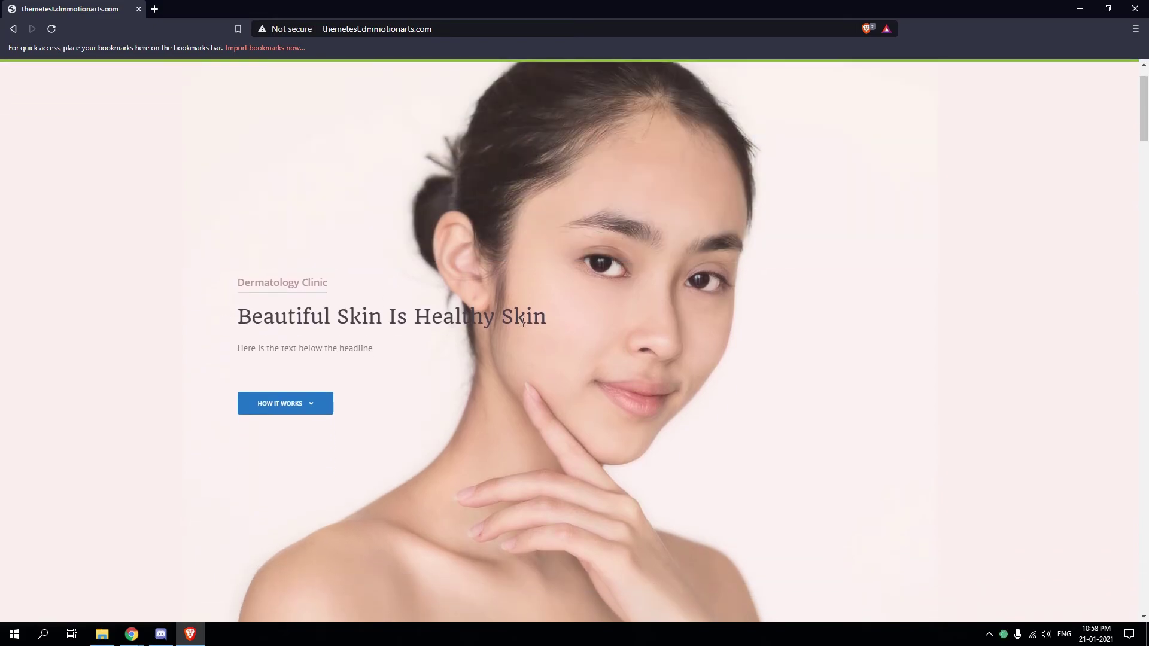
{"action": "scroll", "coordinate": [420, 385], "scroll_direction": "down", "scroll_amount": 15}
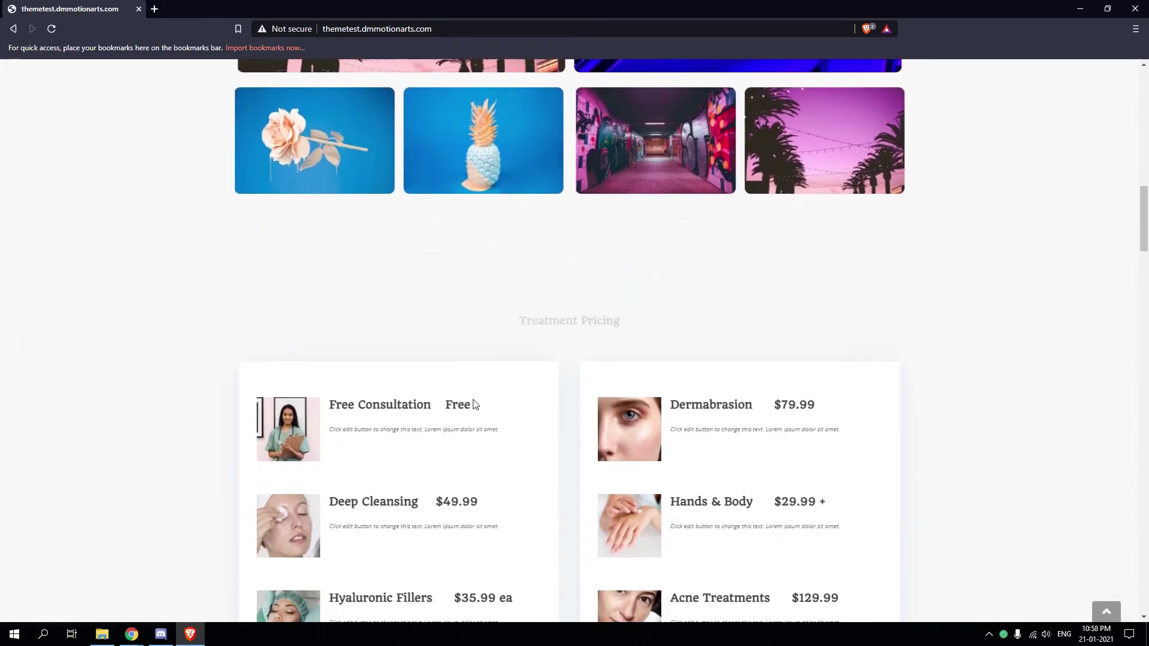
{"action": "scroll", "coordinate": [474, 405], "scroll_direction": "down", "scroll_amount": 6}
Return to Chrome's Miscellaneous tab and try selecting the copy protection description text
{"action": "mouse_move", "coordinate": [131, 633]}
{"action": "left_click", "coordinate": [197, 601]}
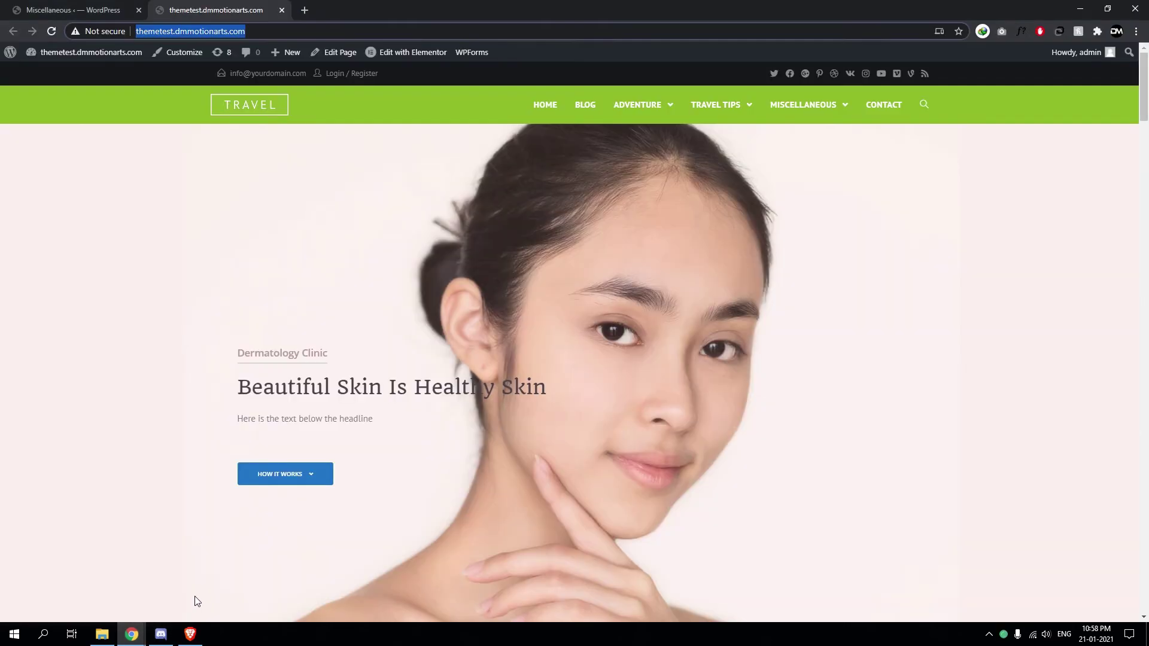
{"action": "left_click", "coordinate": [132, 633]}
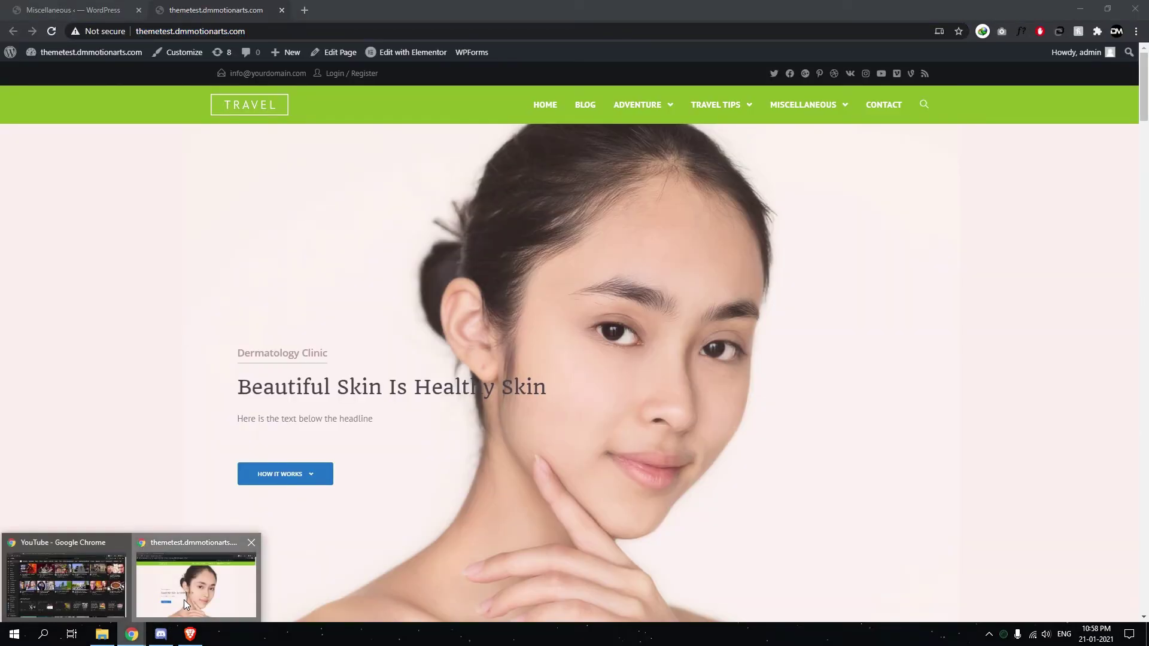
{"action": "left_click", "coordinate": [184, 600]}
{"action": "left_click", "coordinate": [74, 10]}
{"action": "scroll", "coordinate": [301, 377], "scroll_direction": "down", "scroll_amount": 3}
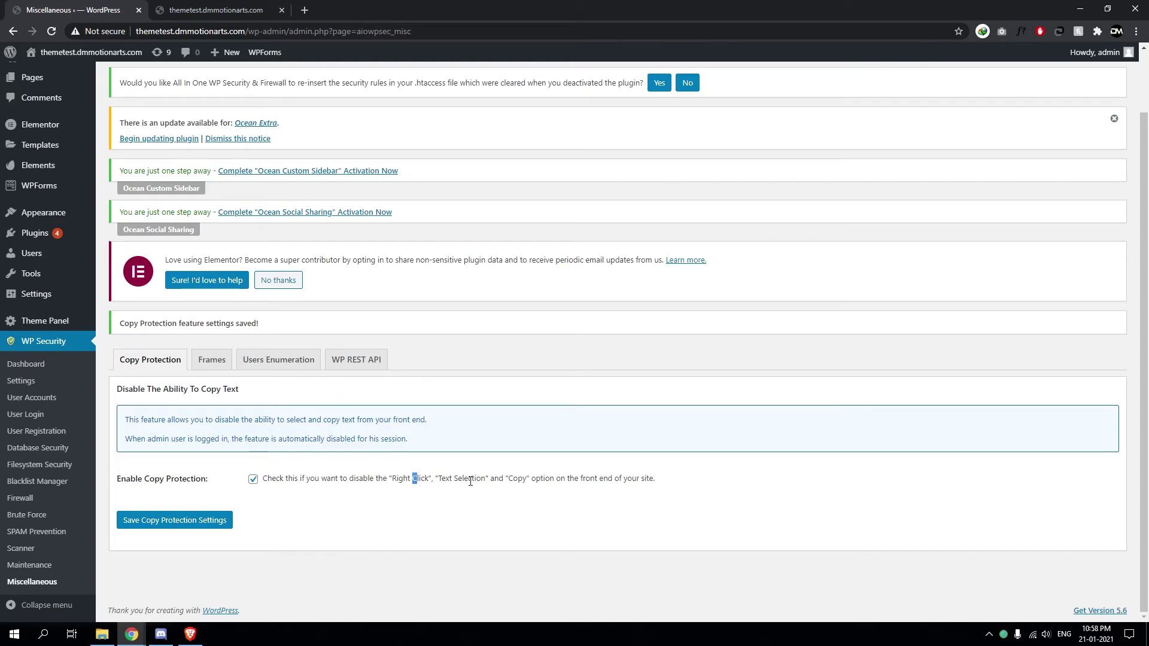
{"action": "left_click_drag", "start_coordinate": [470, 482], "coordinate": [653, 484]}
Test copy protection on the live site in Brave by opening DevTools with F12, then closing it
{"action": "left_click", "coordinate": [190, 634]}
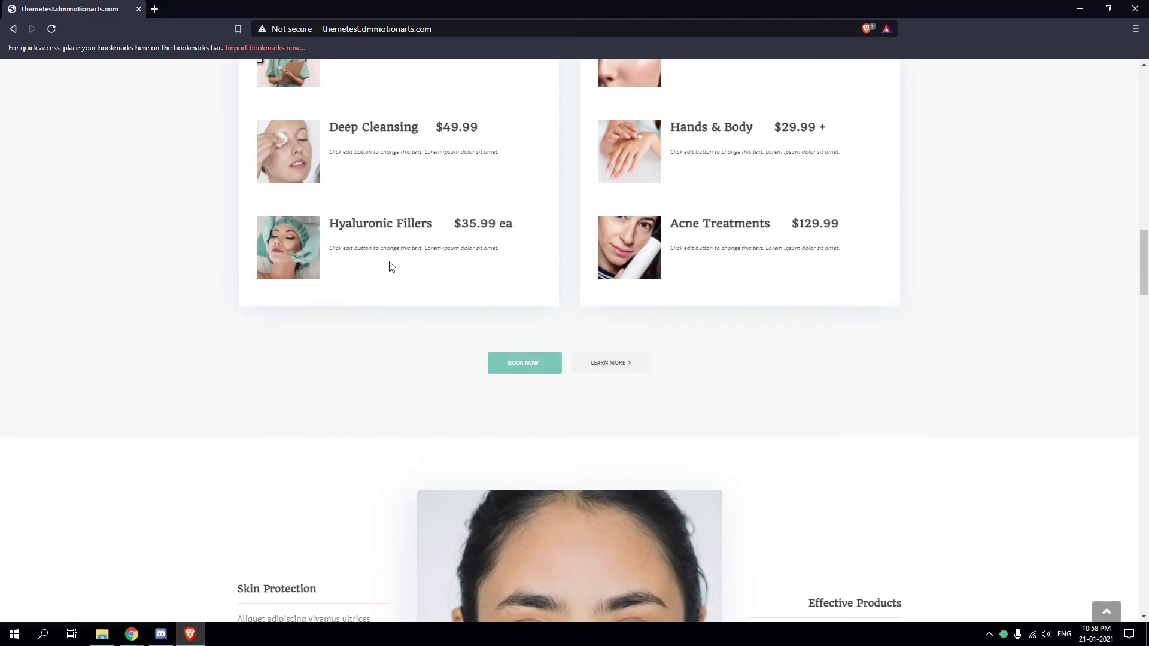
{"action": "scroll", "coordinate": [389, 264], "scroll_direction": "up", "scroll_amount": 20}
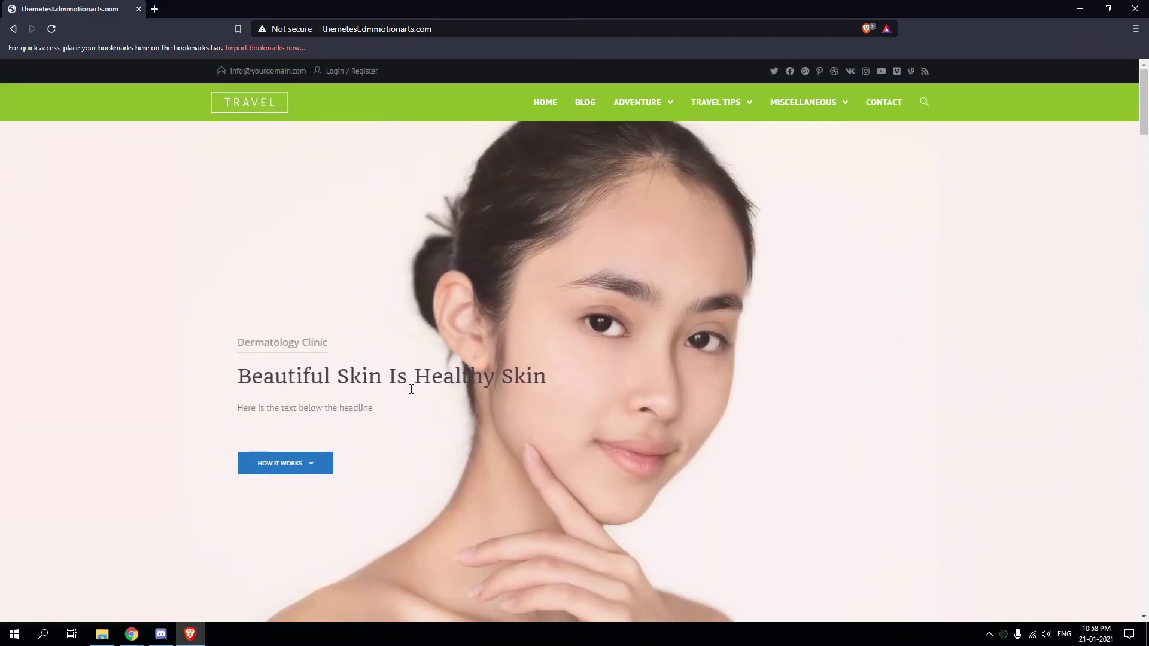
{"action": "key", "text": "F12"}
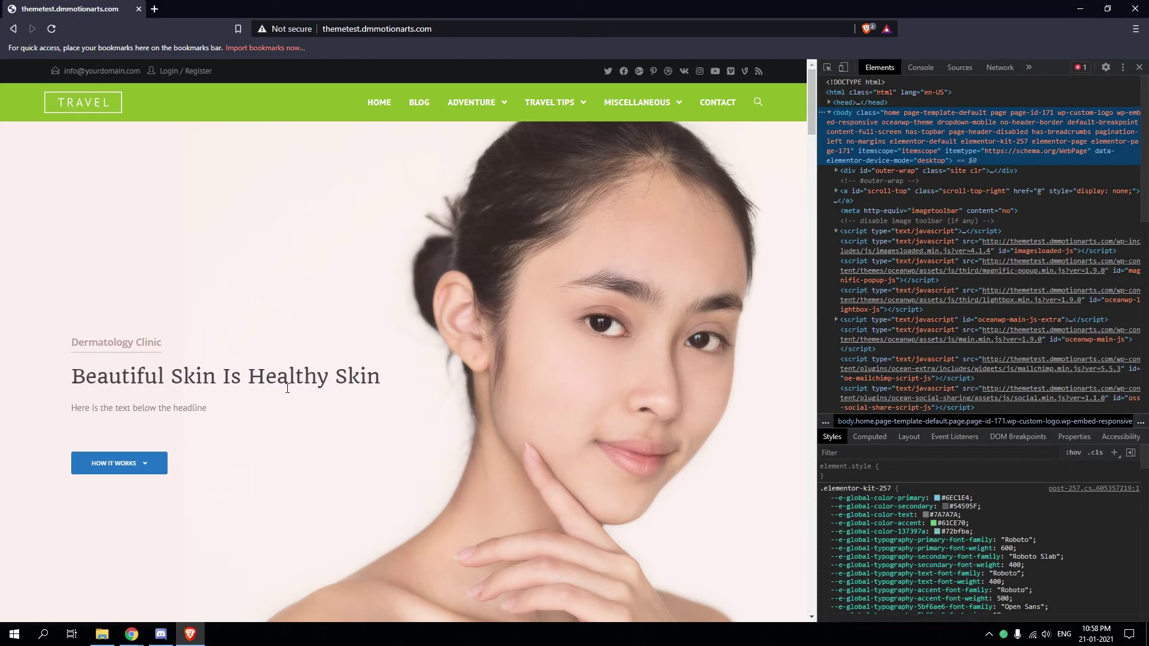
{"action": "left_click", "coordinate": [1139, 67]}
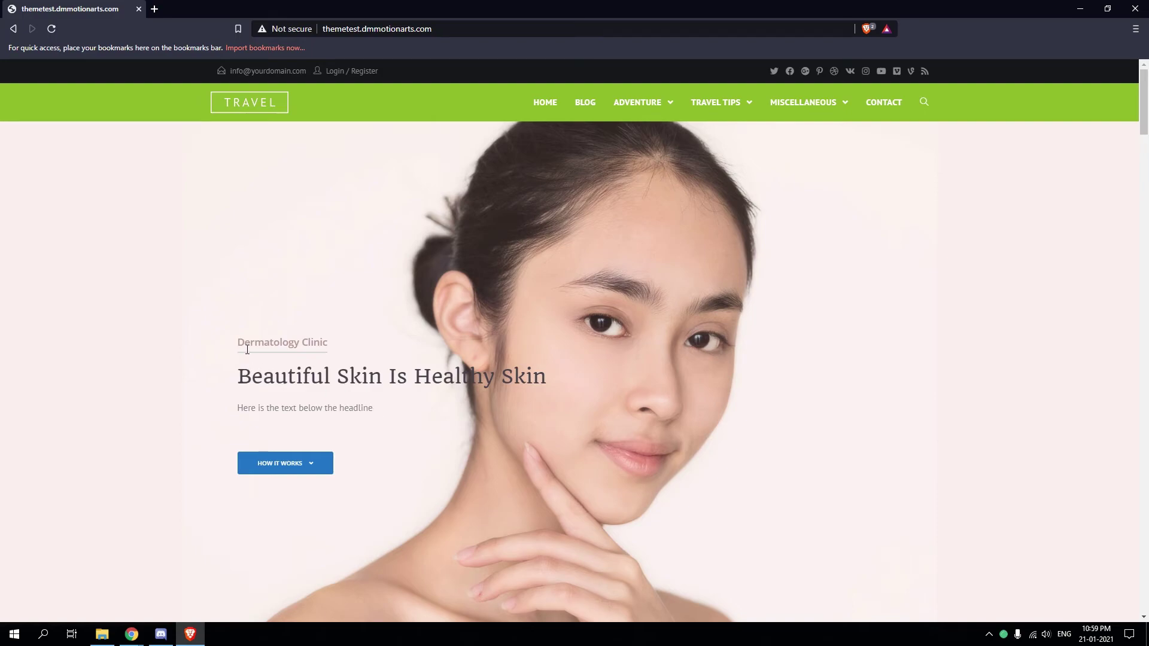
{"action": "scroll", "coordinate": [247, 349], "scroll_direction": "down", "scroll_amount": 3}
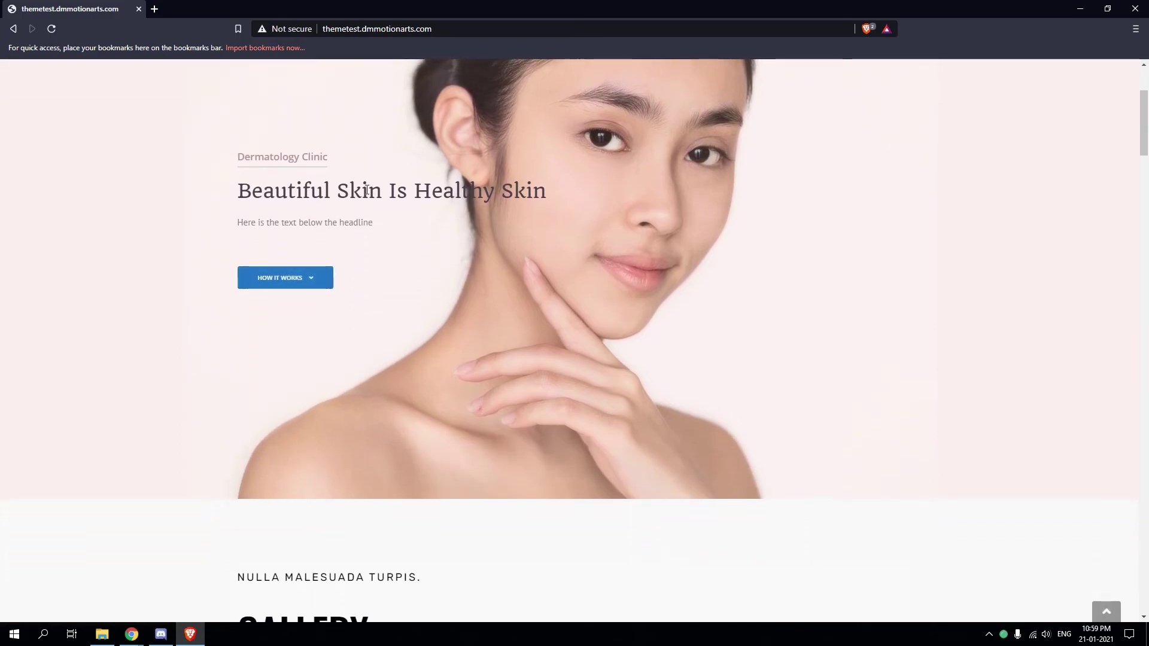
Open the WP Security Dashboard and scroll to the strength meter showing 95 of 515 points
{"action": "left_click", "coordinate": [132, 635]}
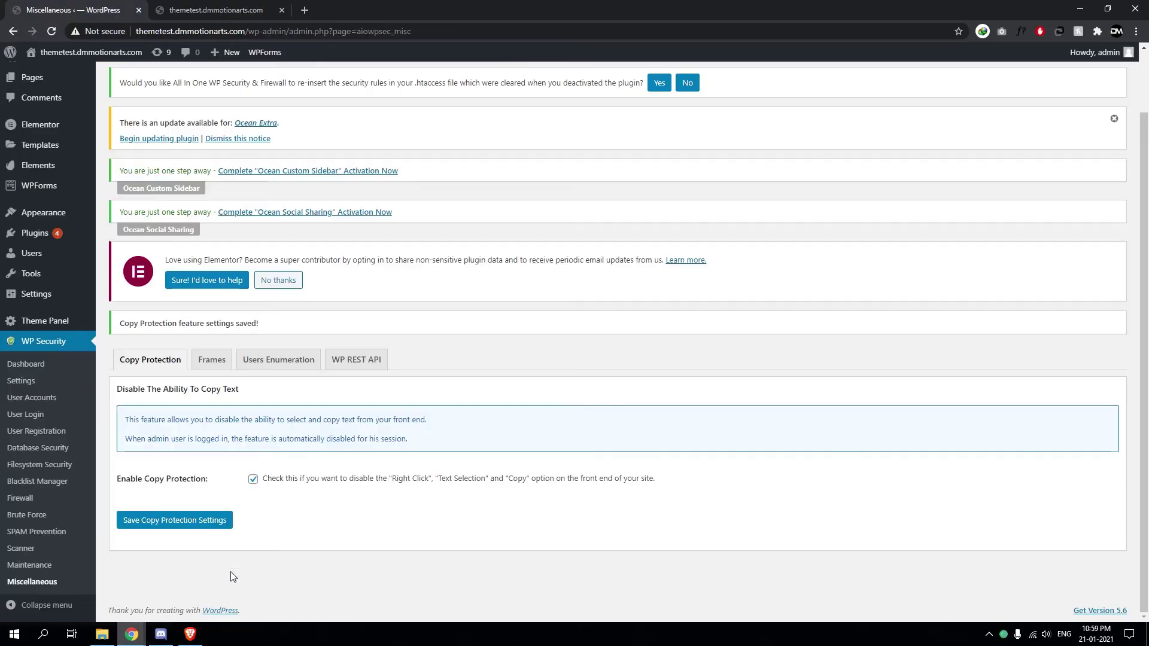
{"action": "left_click", "coordinate": [35, 368]}
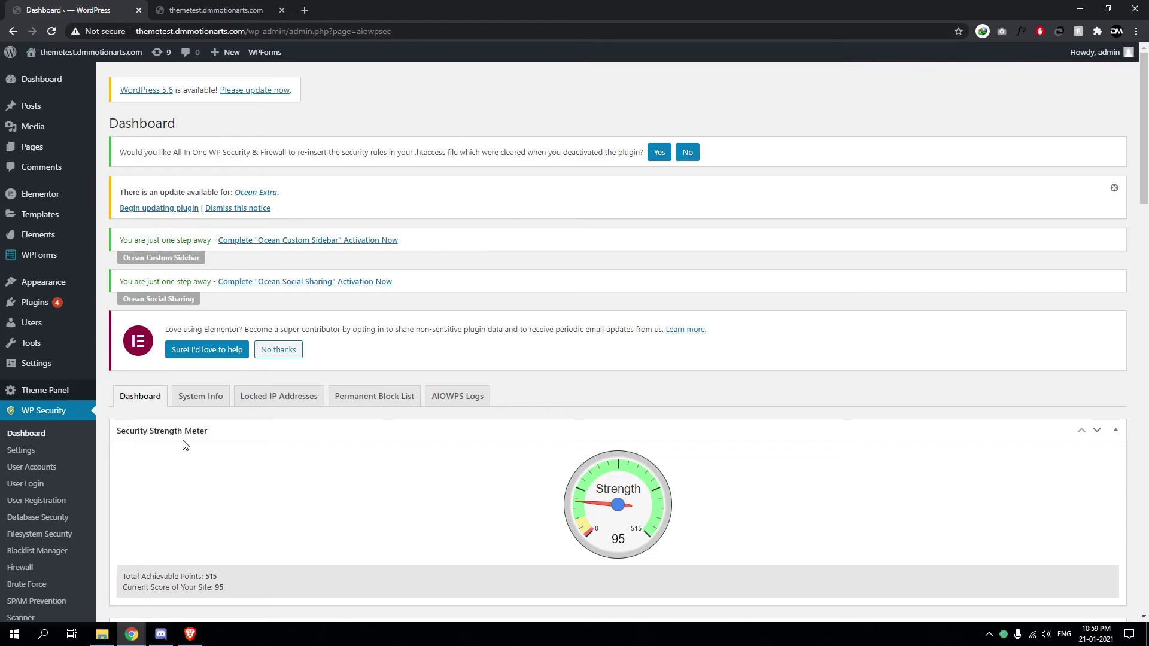
{"action": "scroll", "coordinate": [404, 225], "scroll_direction": "down", "scroll_amount": 3}
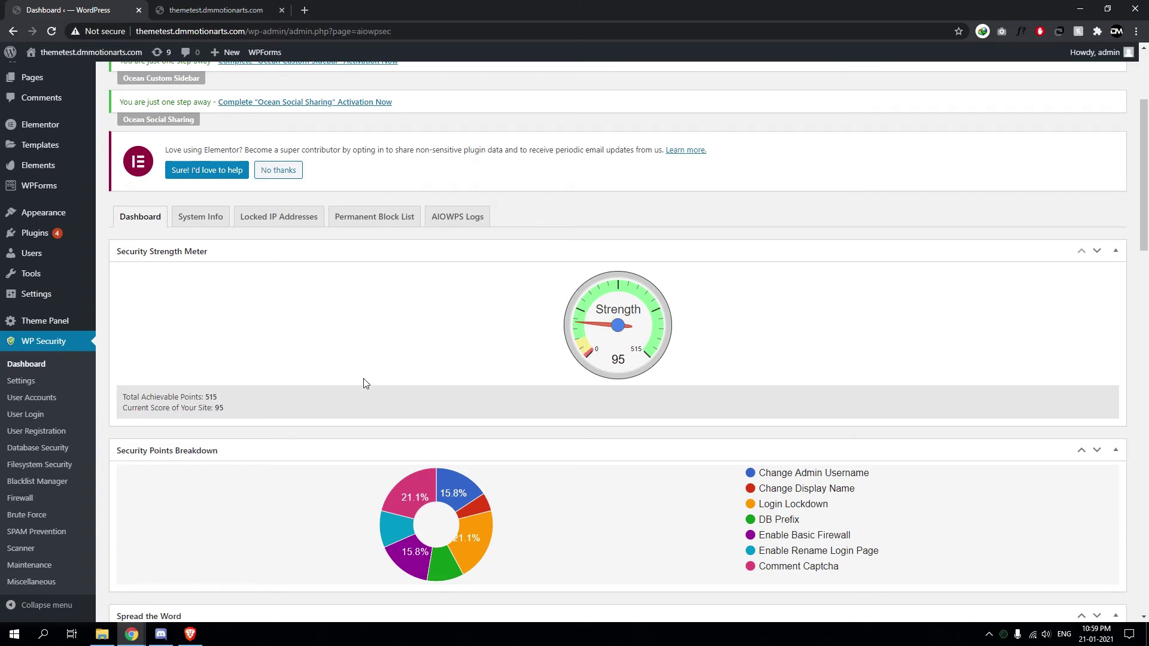
Review the User Accounts, User Login lockdown and User Registration settings pages in turn
{"action": "left_click", "coordinate": [31, 397]}
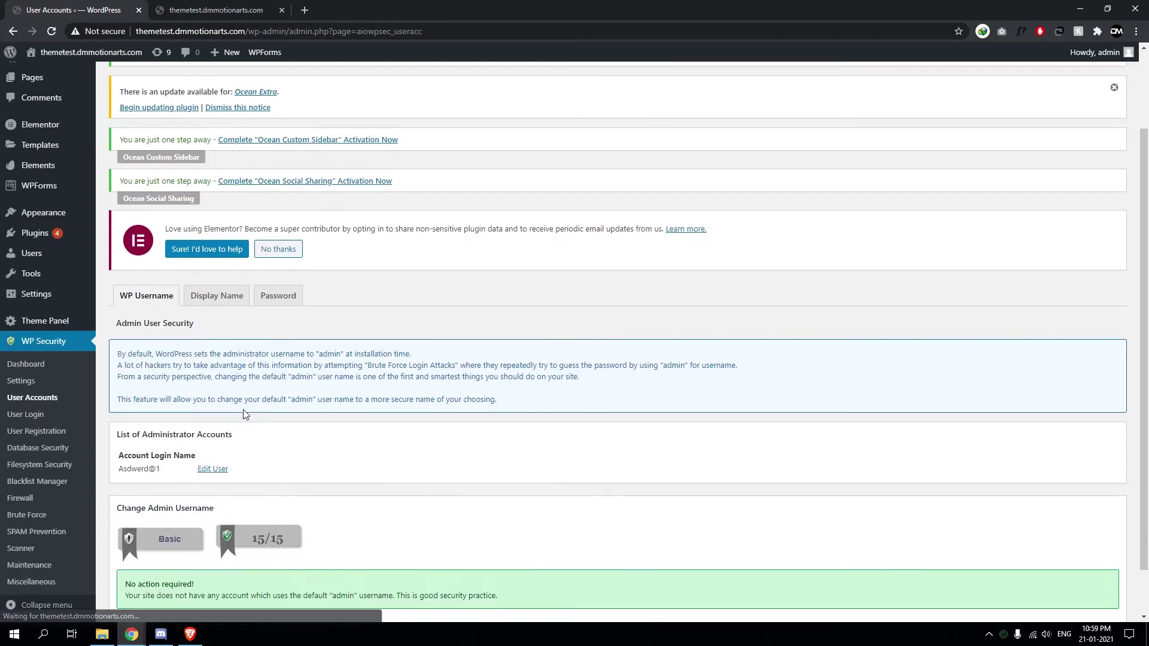
{"action": "left_click", "coordinate": [30, 414]}
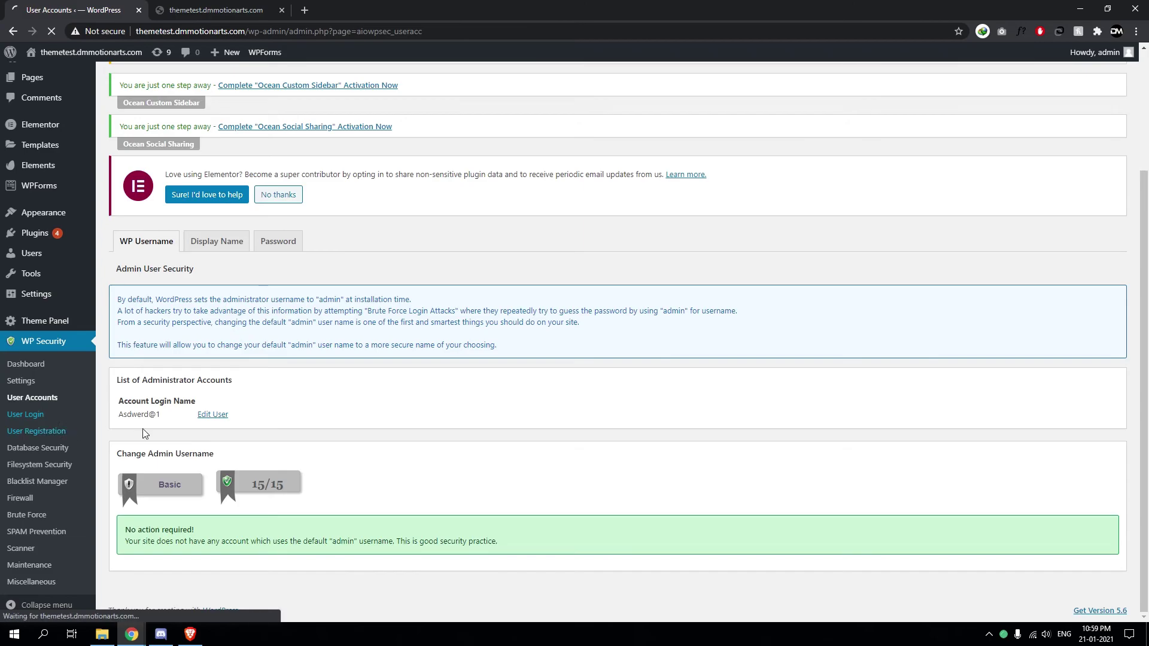
{"action": "scroll", "coordinate": [264, 250], "scroll_direction": "down", "scroll_amount": 6}
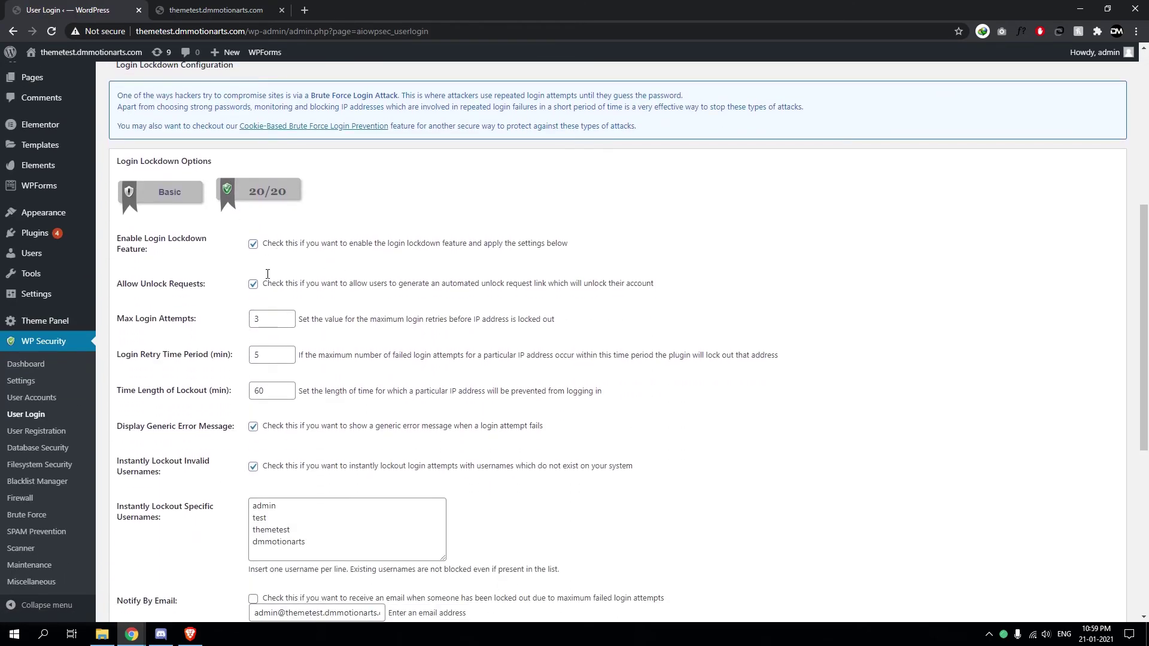
{"action": "scroll", "coordinate": [309, 505], "scroll_direction": "down", "scroll_amount": 1}
{"action": "left_click_drag", "start_coordinate": [309, 455], "coordinate": [237, 445]}
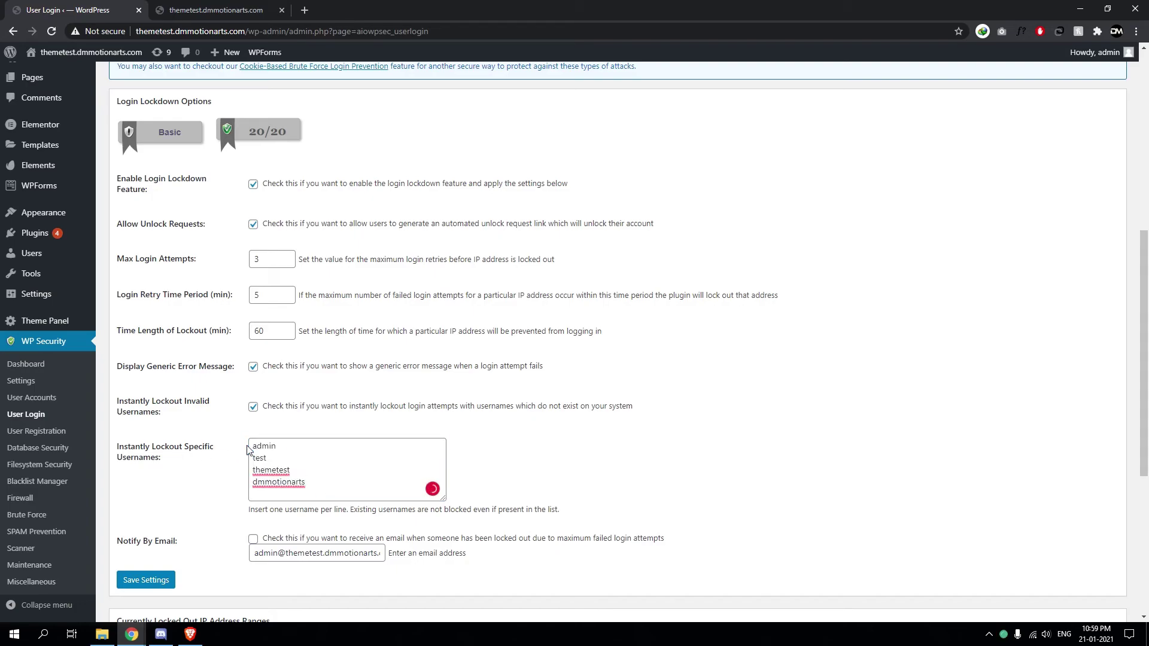
{"action": "left_click", "coordinate": [179, 493]}
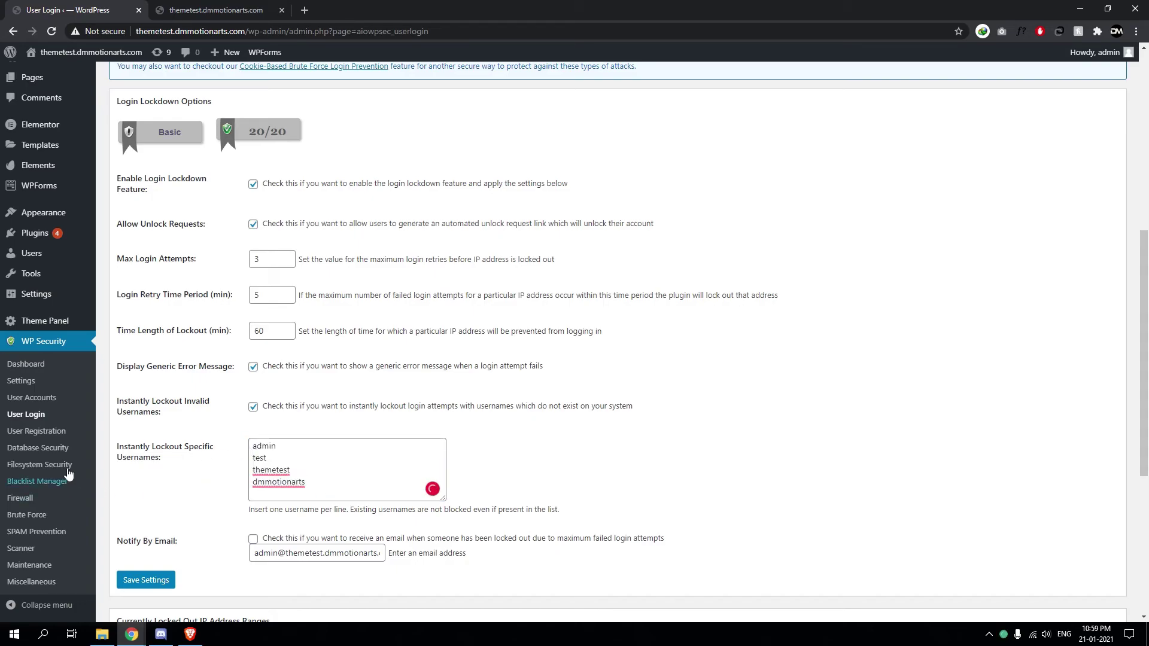
{"action": "left_click", "coordinate": [60, 436]}
{"action": "scroll", "coordinate": [259, 450], "scroll_direction": "down", "scroll_amount": 5}
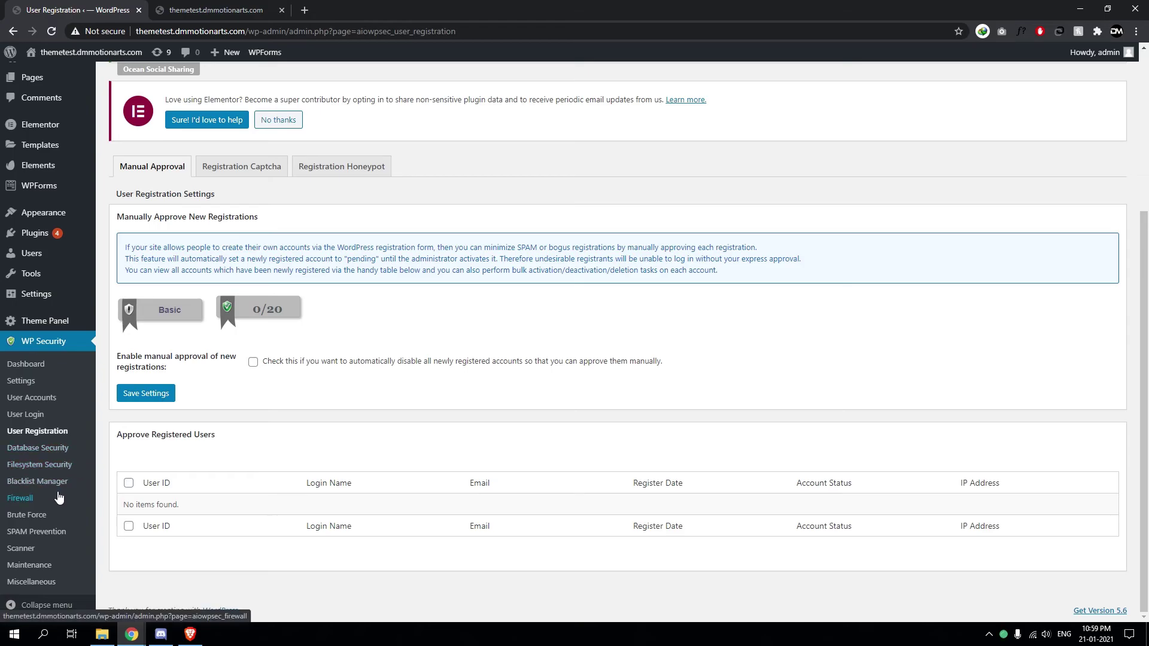
Check the Login Page URL slug 'ocean' on the Brute Force page
{"action": "left_click", "coordinate": [38, 516]}
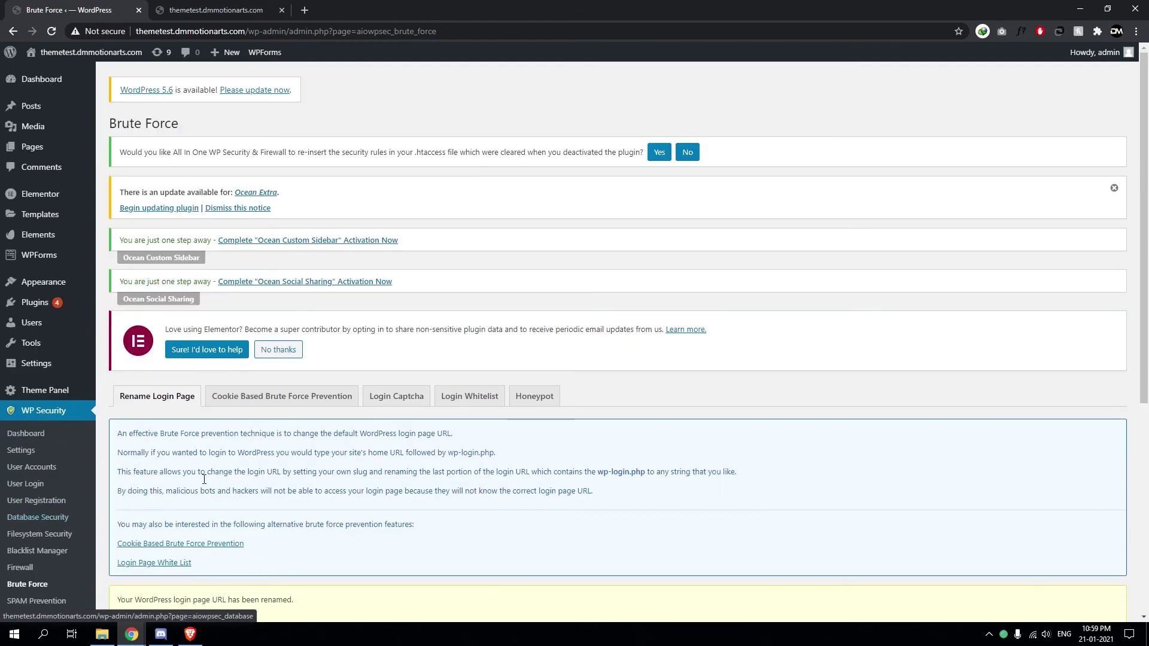
{"action": "scroll", "coordinate": [205, 478], "scroll_direction": "down", "scroll_amount": 5}
{"action": "scroll", "coordinate": [204, 473], "scroll_direction": "down", "scroll_amount": 1}
{"action": "double_click", "coordinate": [436, 532]}
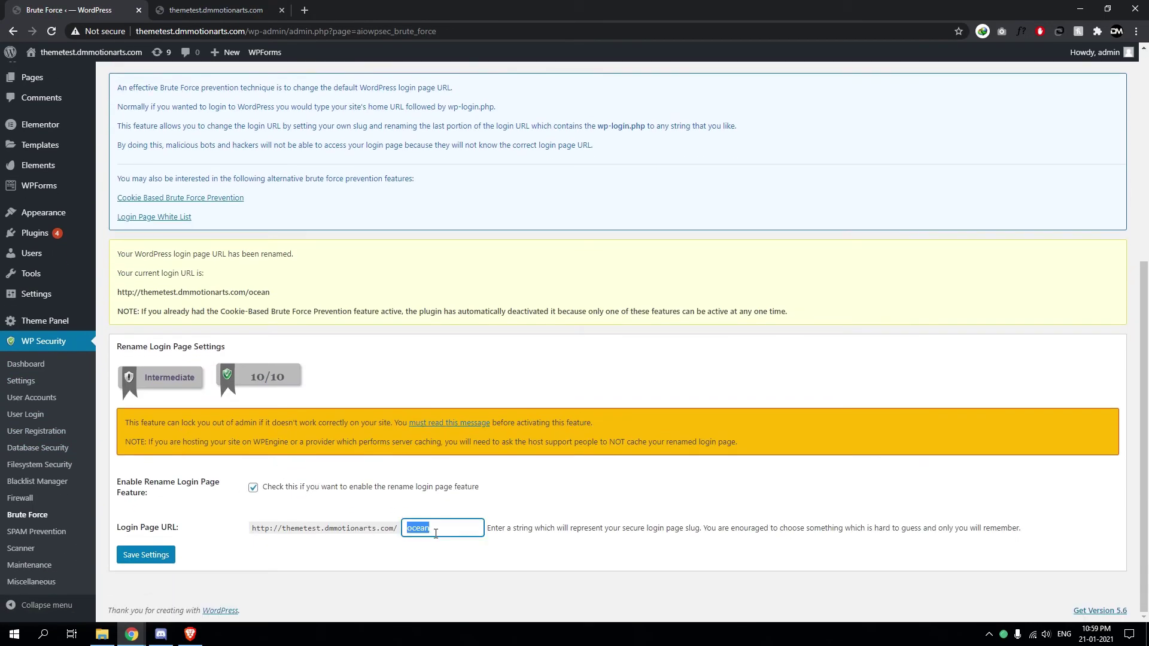
{"action": "left_click", "coordinate": [355, 556]}
Look over the Comment SPAM settings in SPAM Prevention and dismiss the Ocean Extra update notice
{"action": "left_click", "coordinate": [59, 533]}
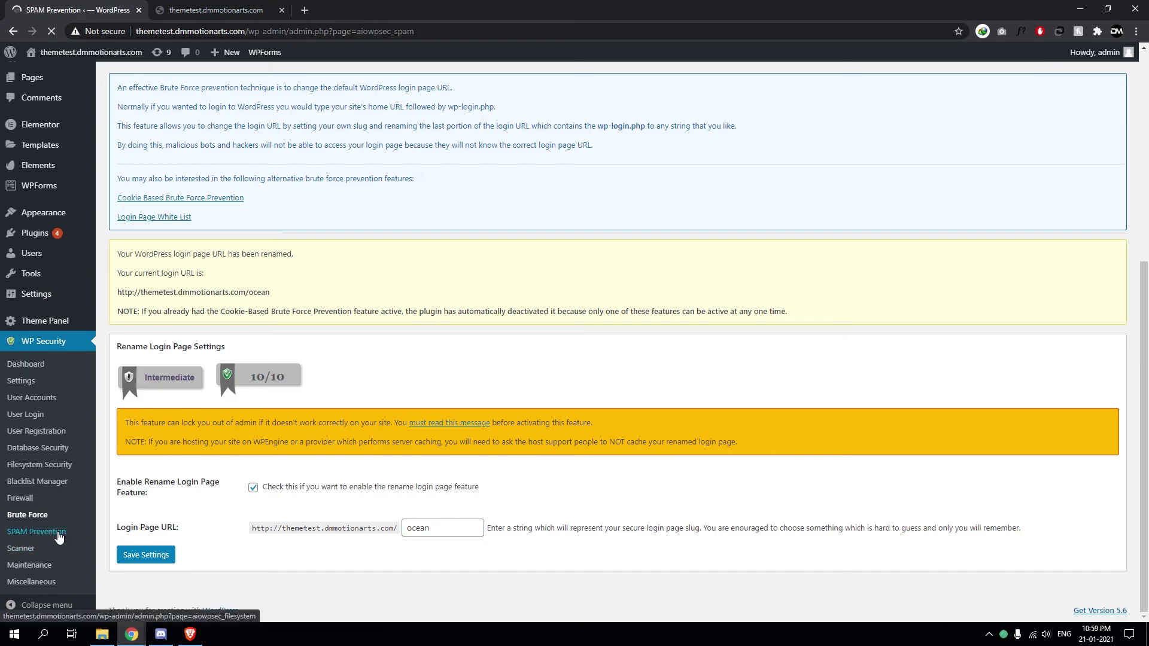
{"action": "scroll", "coordinate": [386, 500], "scroll_direction": "down", "scroll_amount": 3}
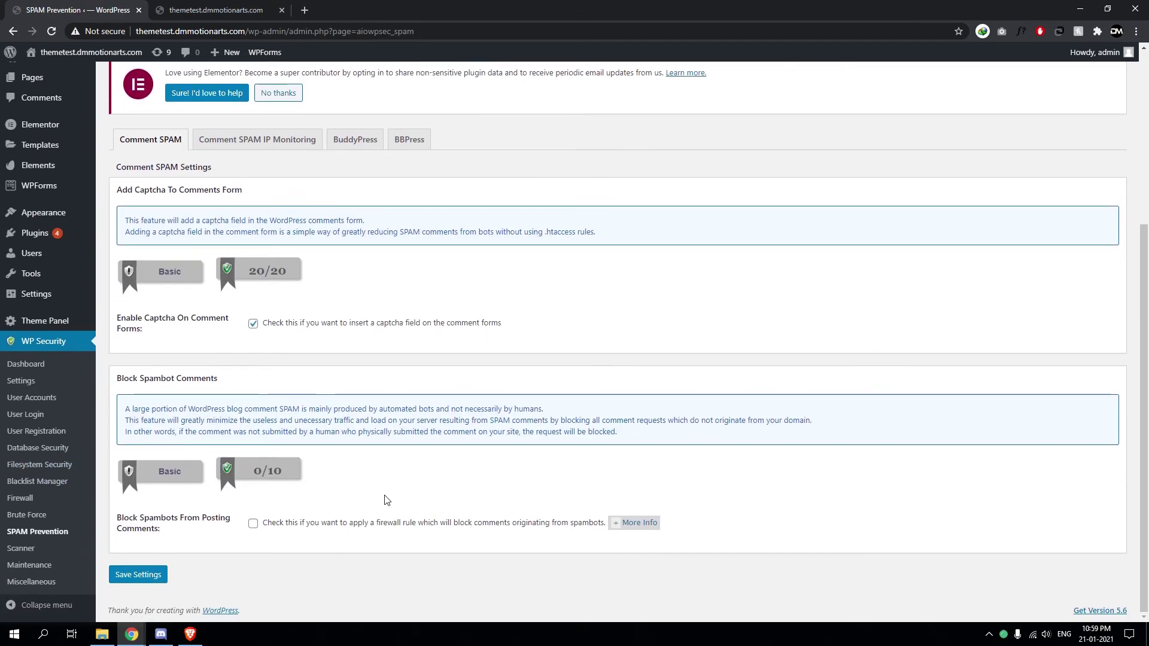
{"action": "scroll", "coordinate": [382, 495], "scroll_direction": "up", "scroll_amount": 5}
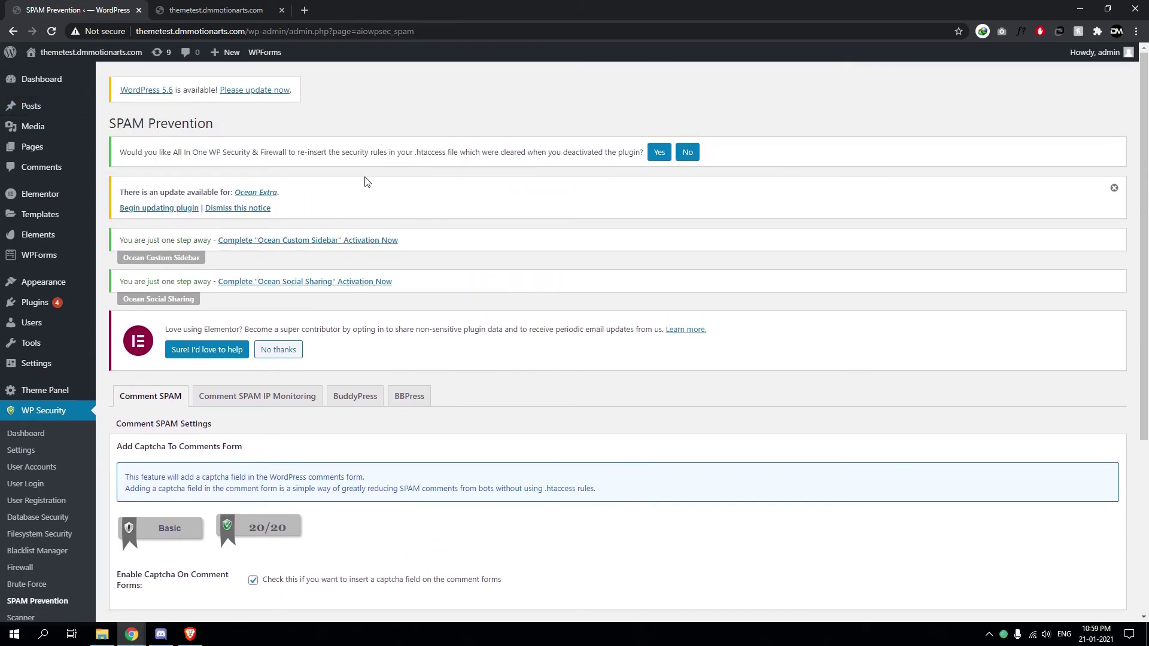
{"action": "left_click", "coordinate": [1114, 188]}
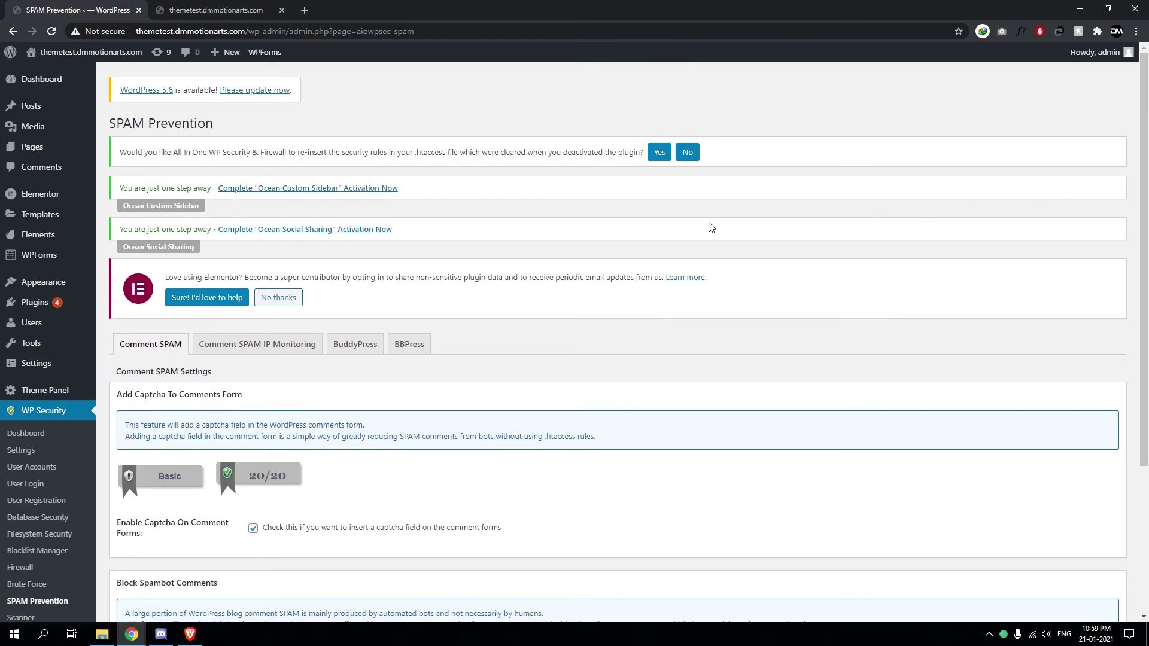
Decline re-inserting the .htaccess rules and dismiss the Ocean Extra update and Elementor data-sharing notices
{"action": "left_click", "coordinate": [685, 153]}
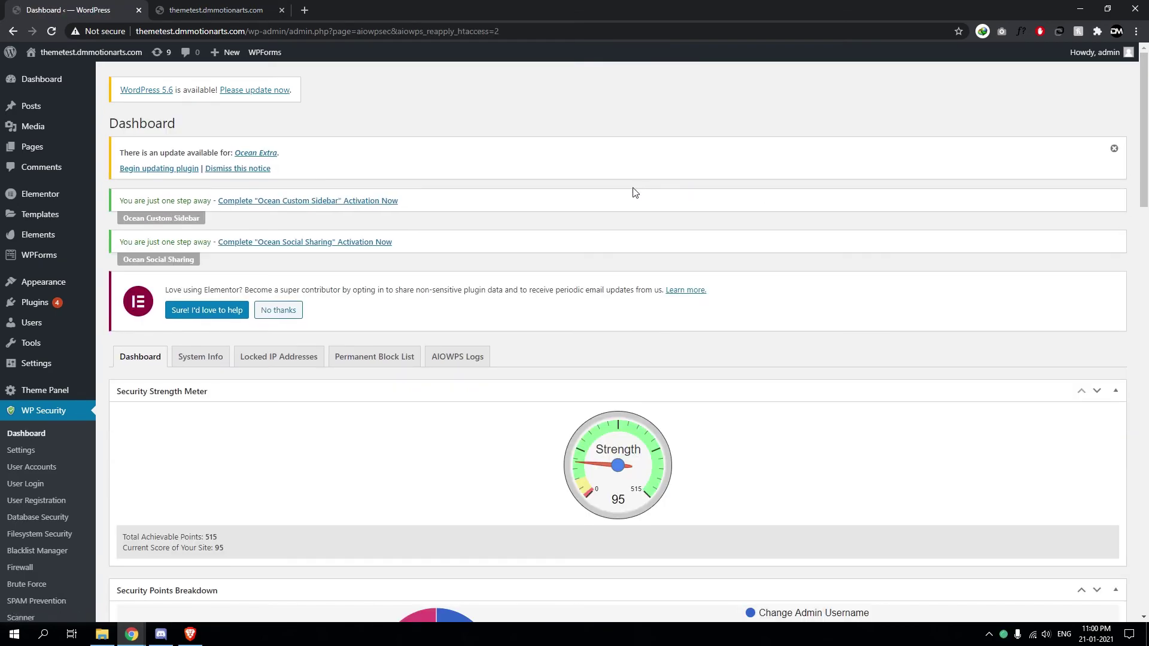
{"action": "left_click", "coordinate": [1115, 148]}
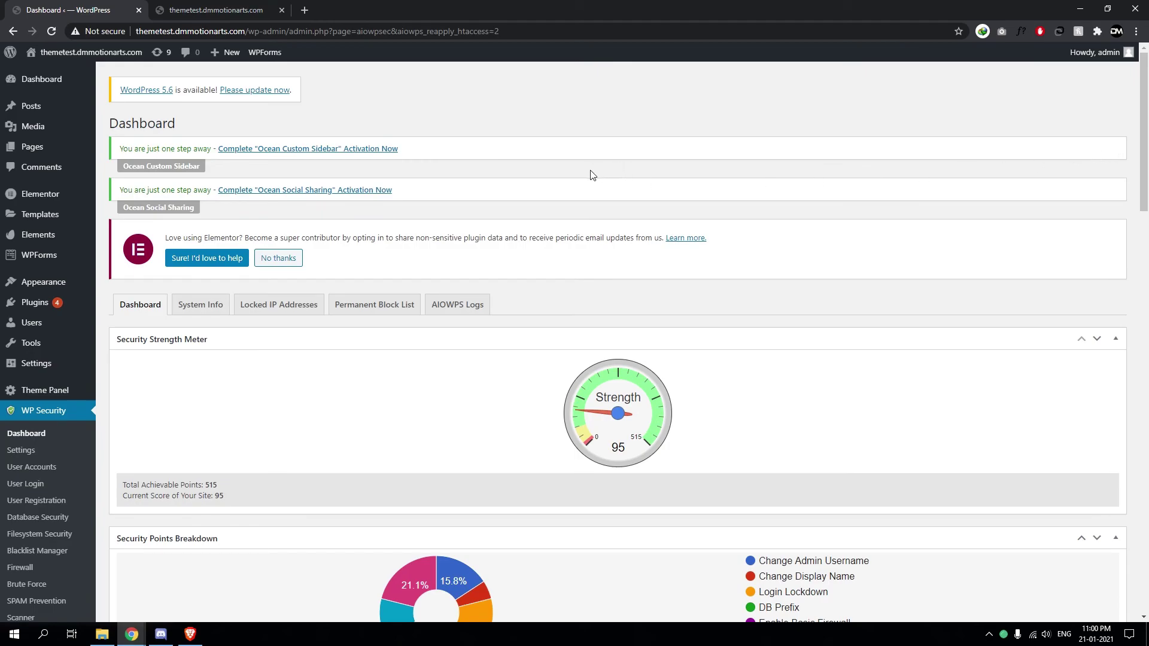
{"action": "middle_click", "coordinate": [599, 179]}
{"action": "left_click", "coordinate": [592, 174]}
{"action": "left_click", "coordinate": [601, 306]}
{"action": "middle_click", "coordinate": [615, 316]}
{"action": "left_click", "coordinate": [580, 307]}
{"action": "middle_click", "coordinate": [631, 219]}
{"action": "left_click", "coordinate": [621, 214]}
{"action": "left_click", "coordinate": [1119, 149]}
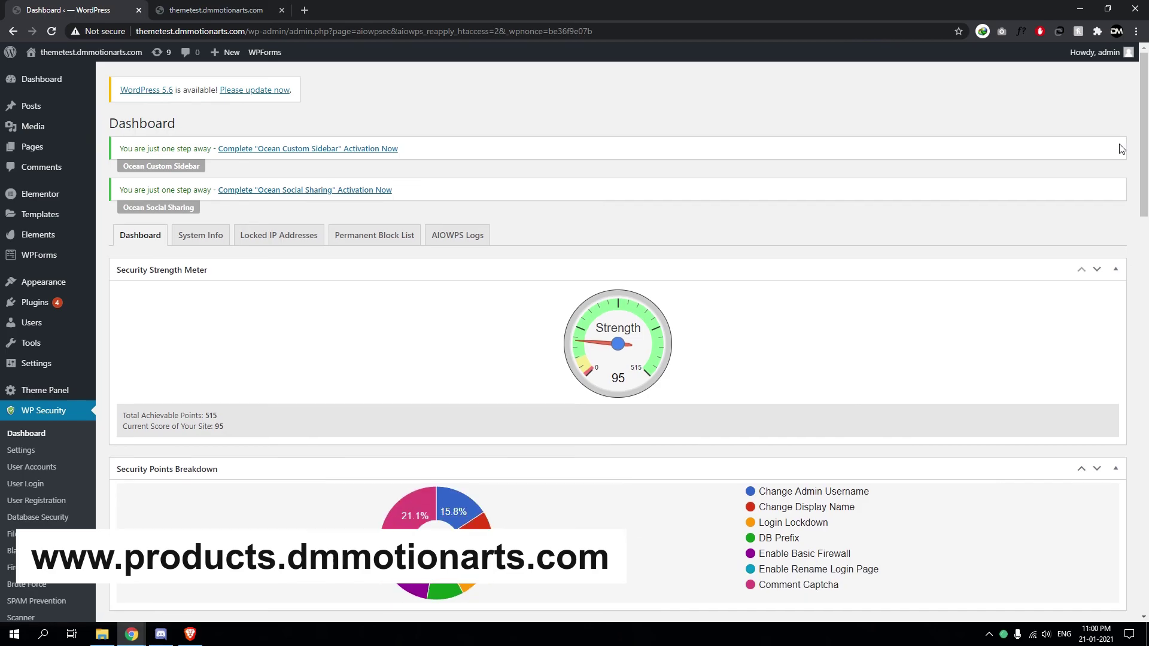
{"action": "middle_click", "coordinate": [646, 175]}
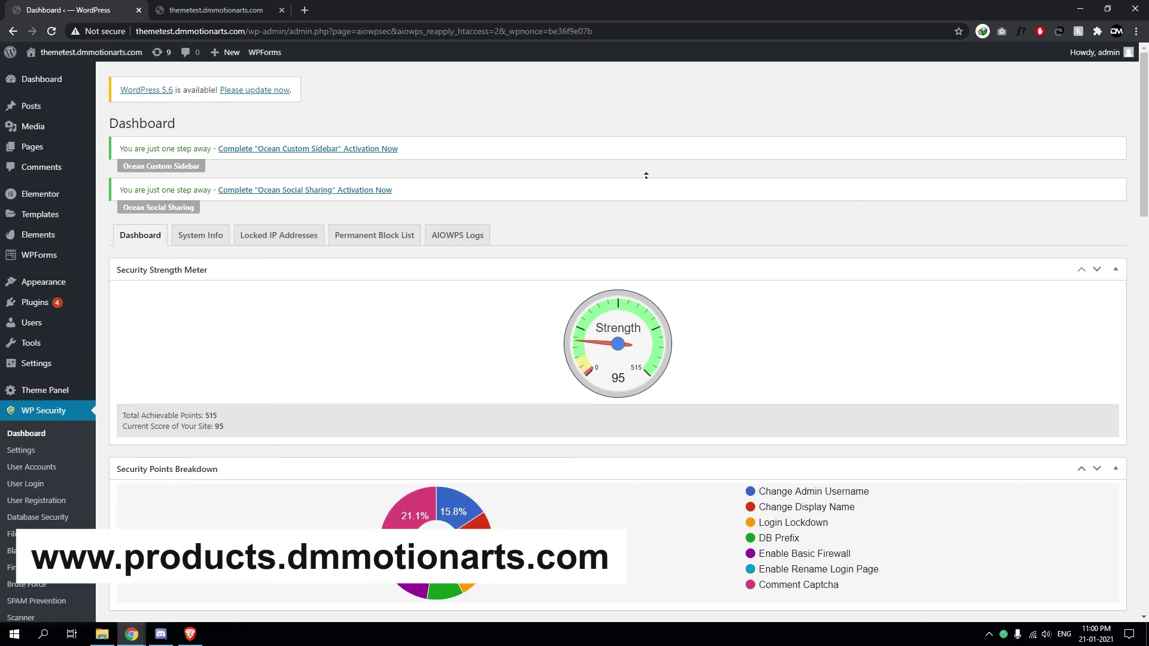
{"action": "middle_click", "coordinate": [614, 174]}
{"action": "middle_click", "coordinate": [626, 178]}
{"action": "middle_click", "coordinate": [596, 243]}
{"action": "middle_click", "coordinate": [627, 351]}
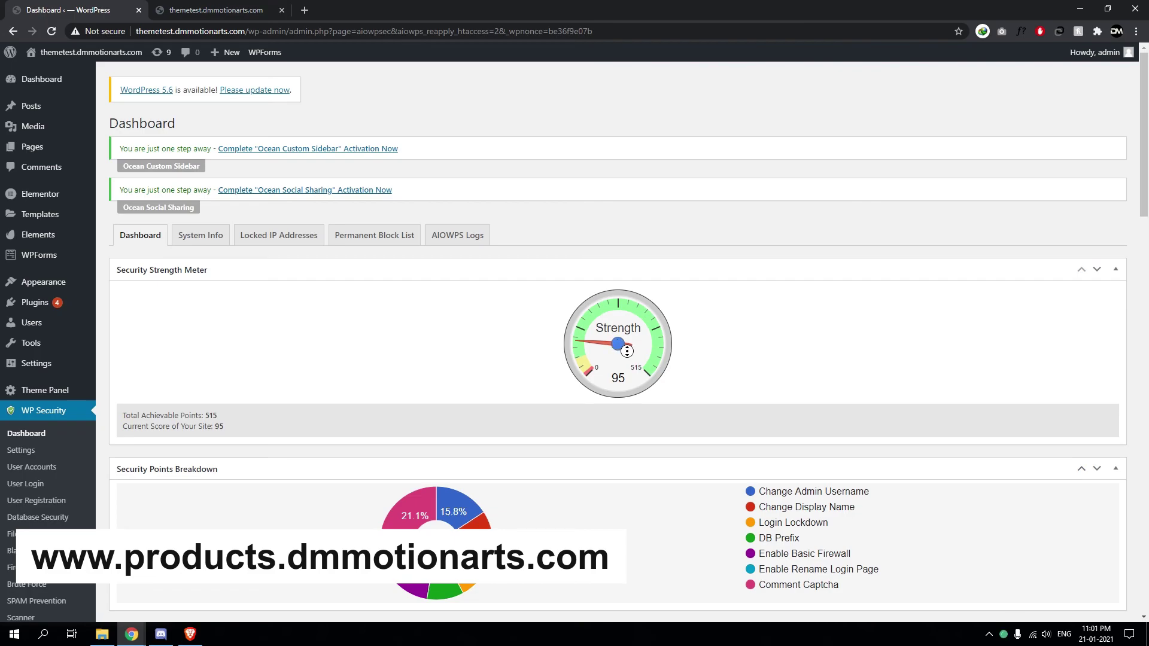